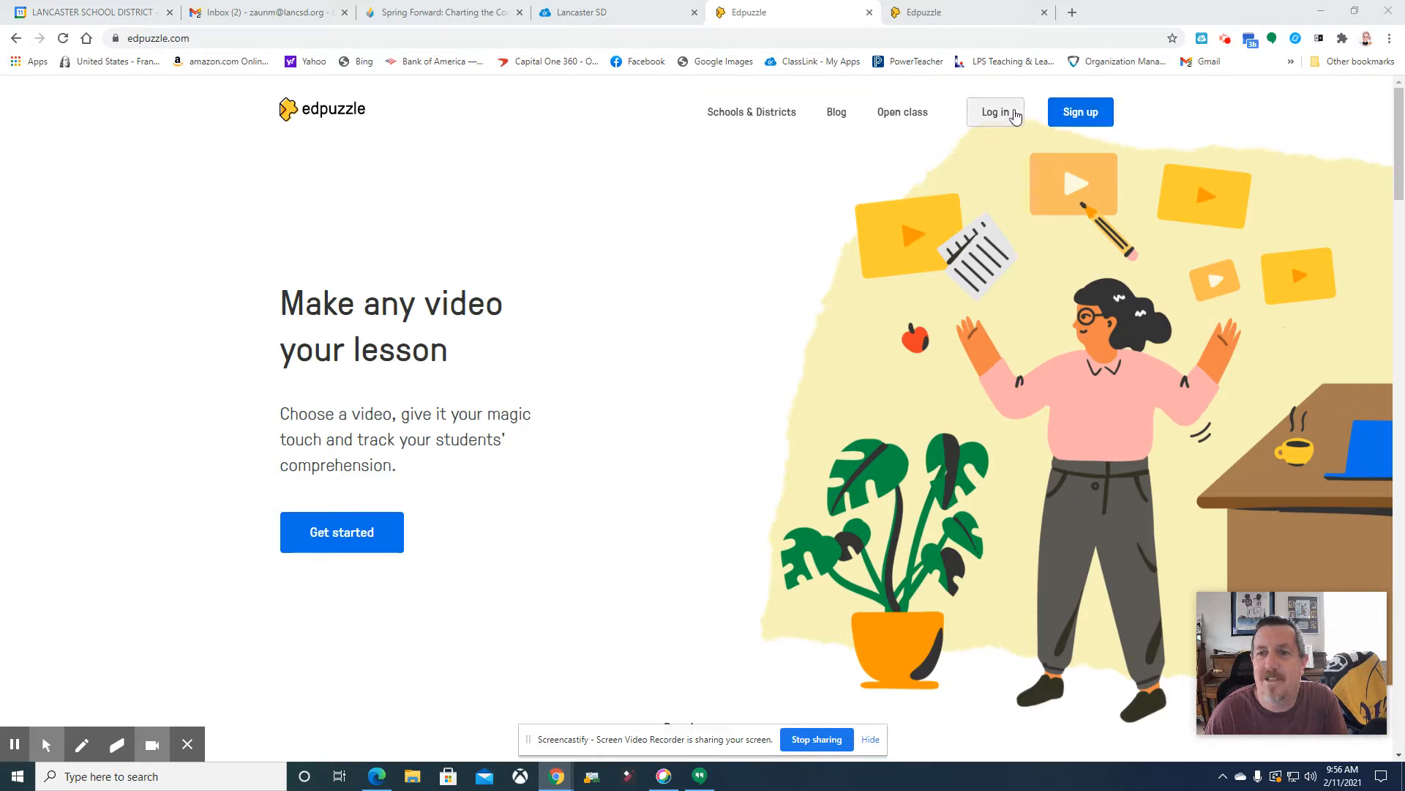
Log in to Edpuzzle as a teacher with the Google account
click(1014, 115)
click(640, 362)
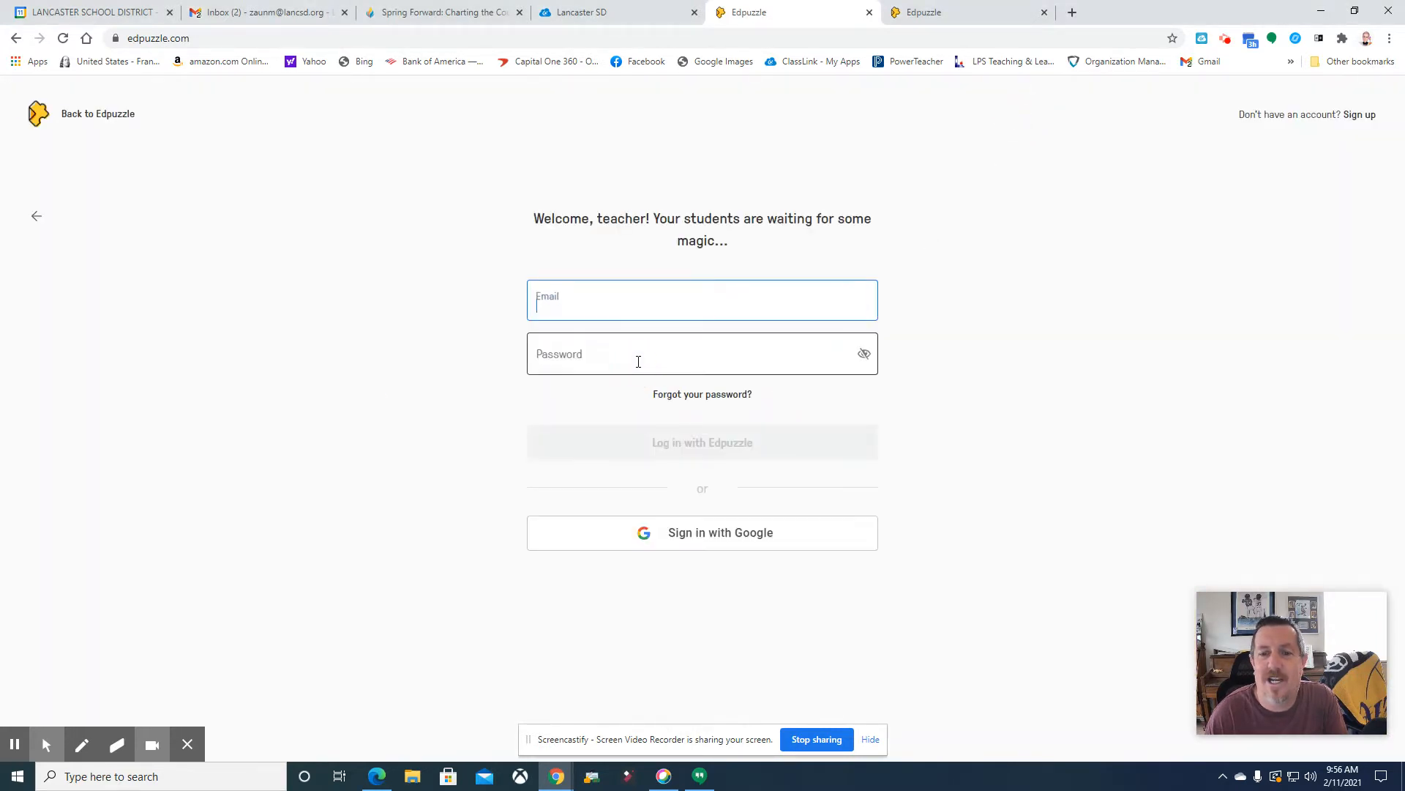
click(703, 540)
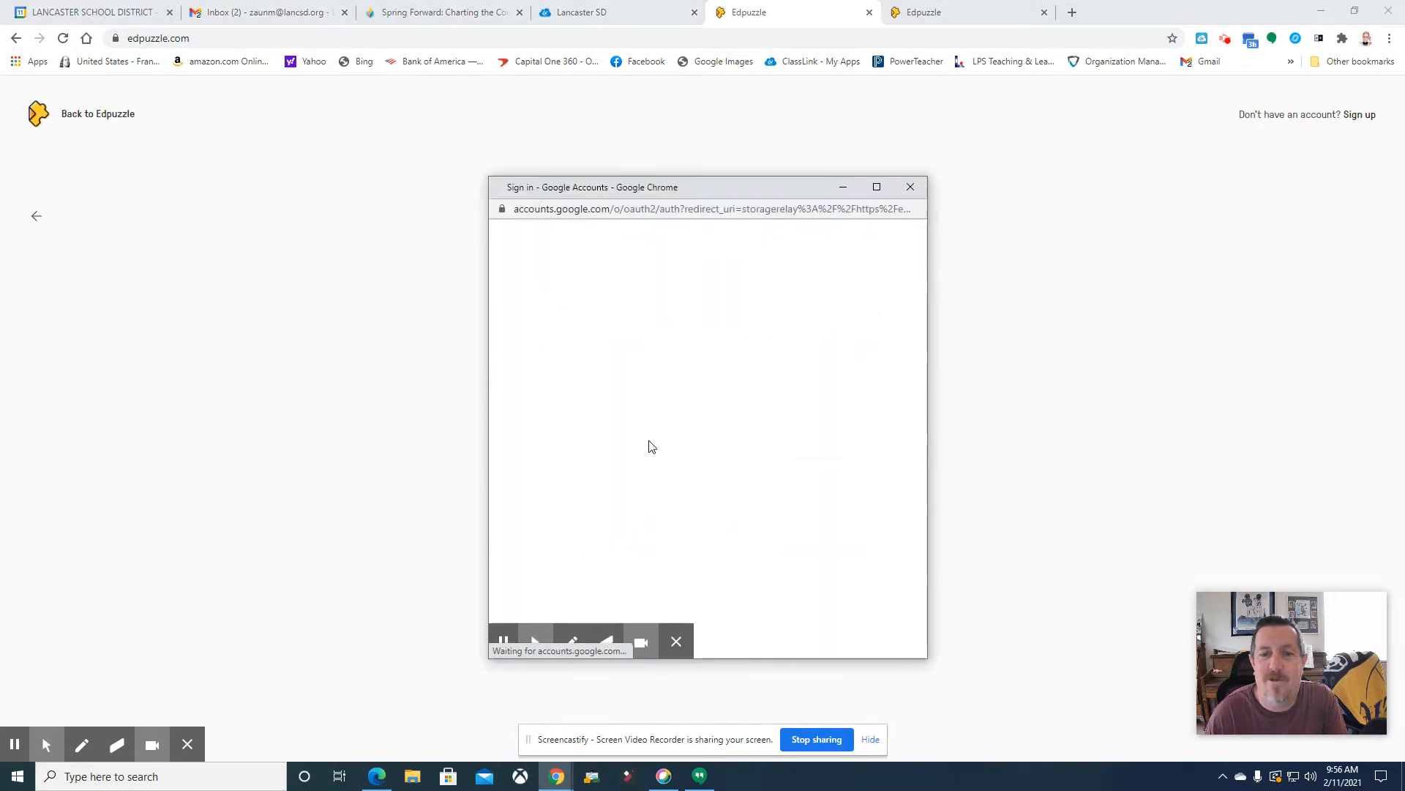
click(622, 399)
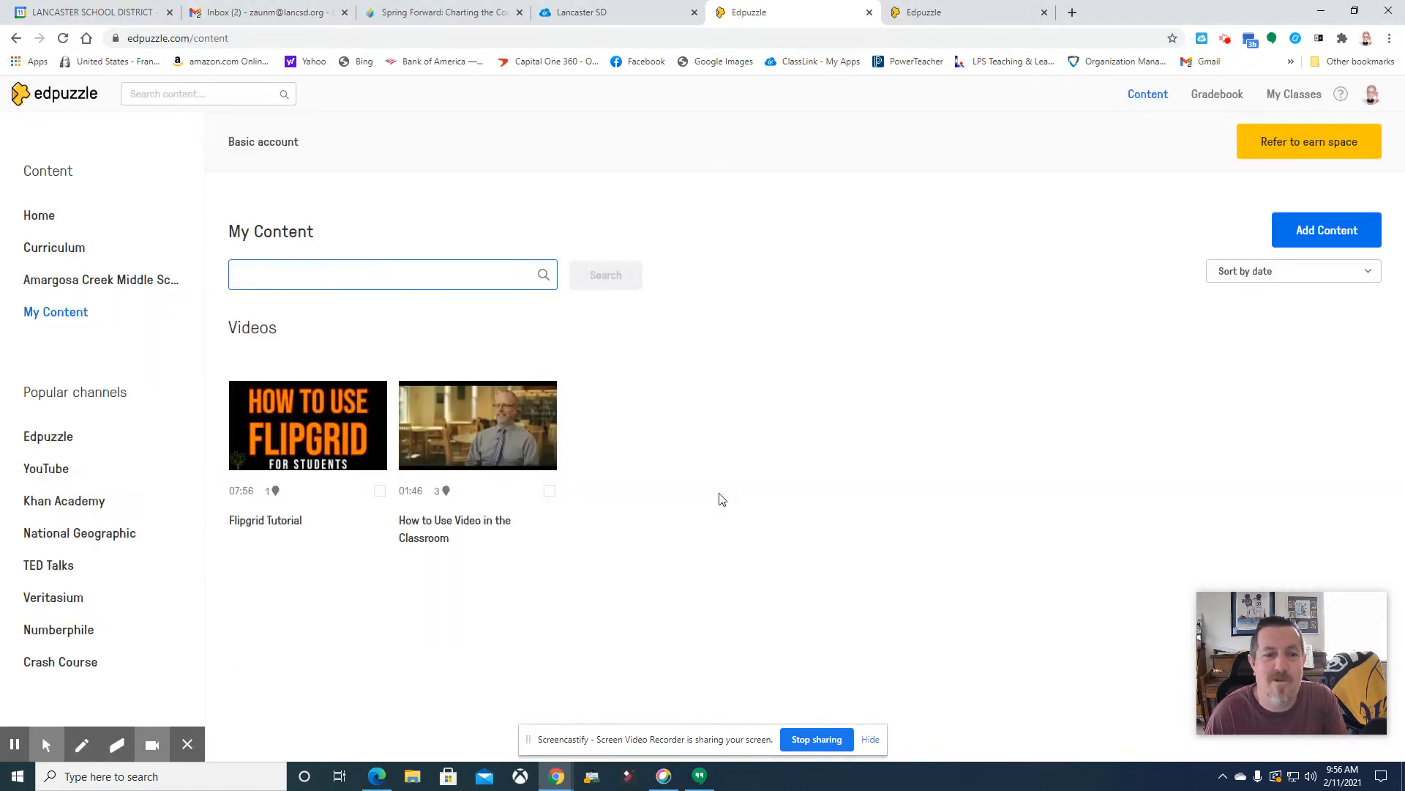
Select the Flipgrid Tutorial and How to Use Video in the Classroom videos in My Content
click(379, 491)
click(548, 493)
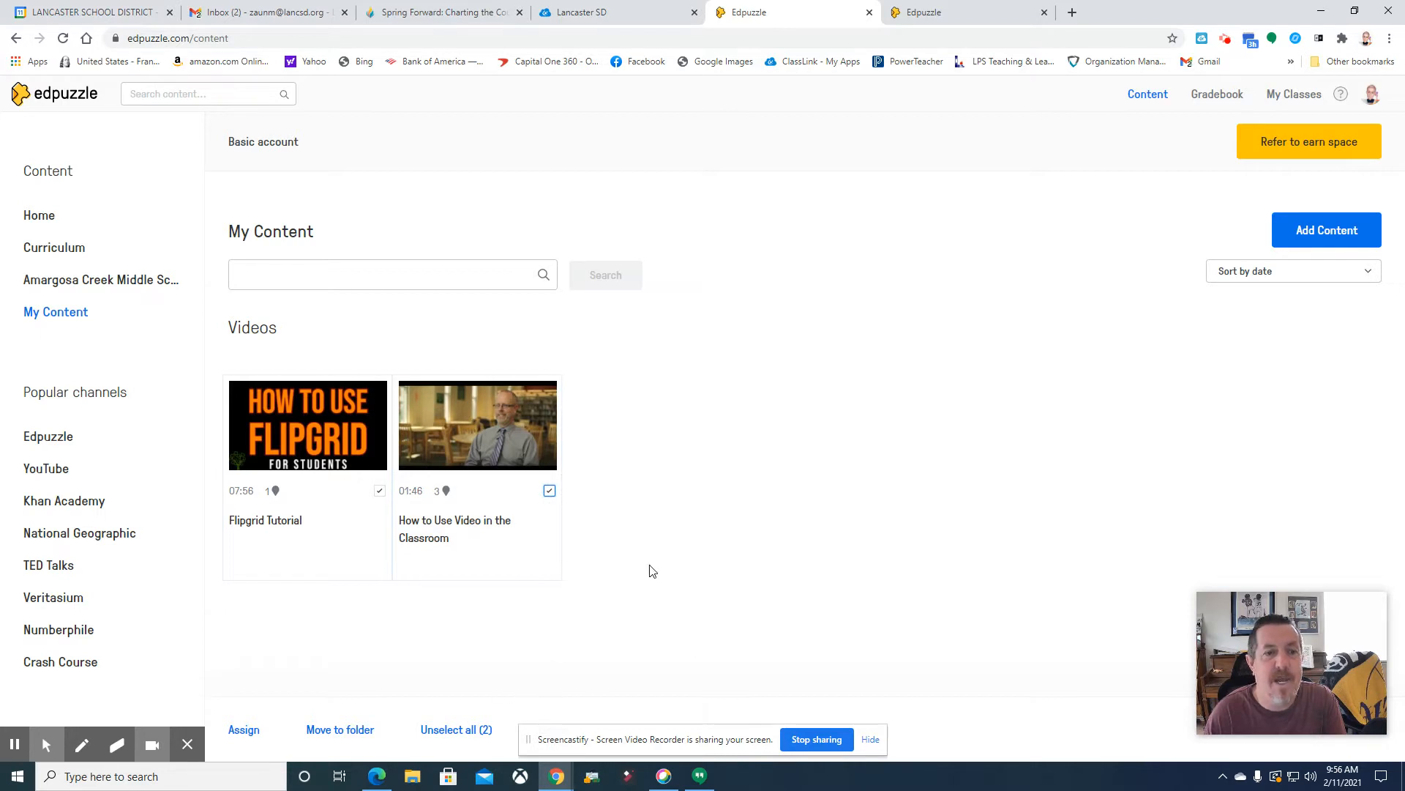
Look over the trending videos for Computers, California and the United States on the Home page
click(46, 220)
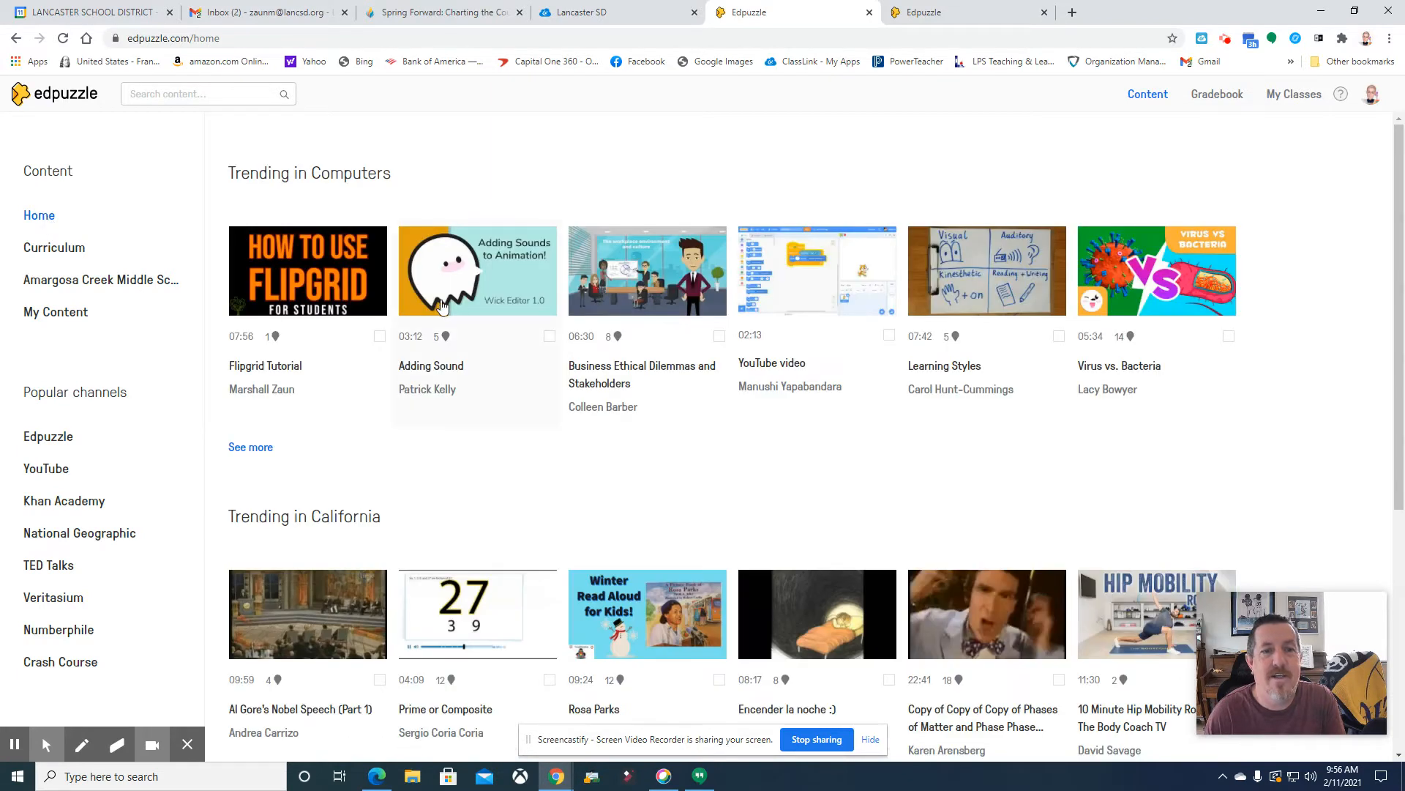
scroll(510, 394, down, 5)
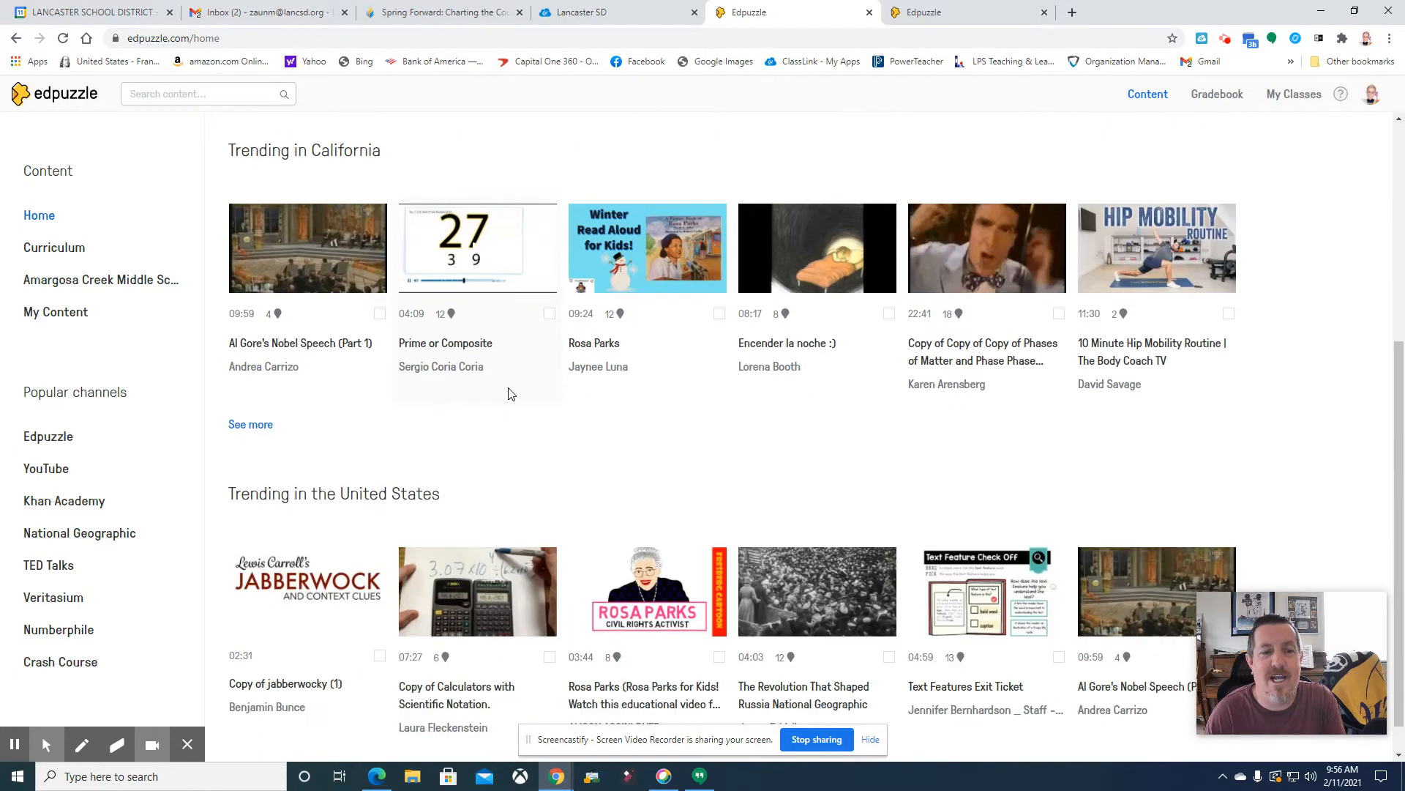
scroll(508, 389, up, 6)
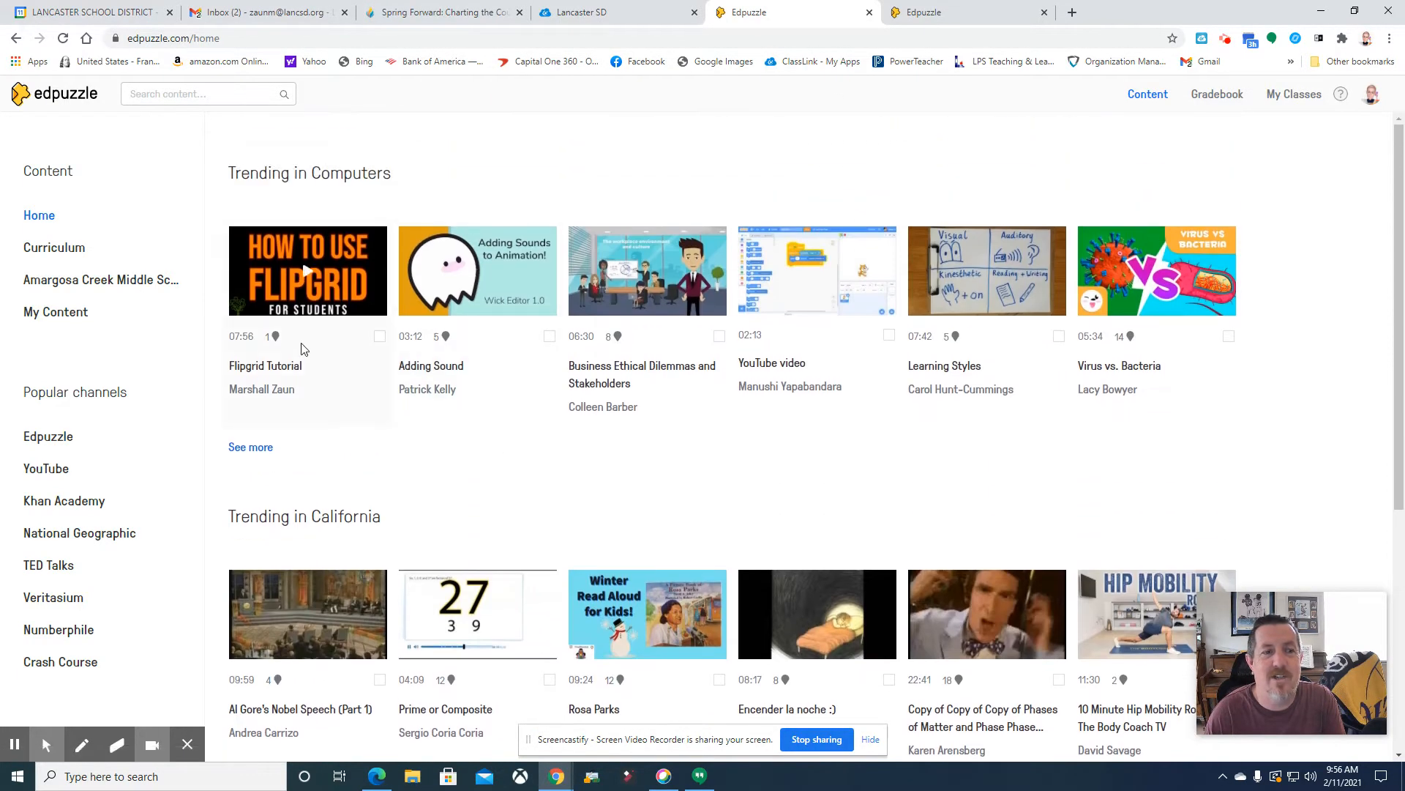
View the Informational Text videos in the Reading folder of the Middle School ELA curriculum
click(64, 252)
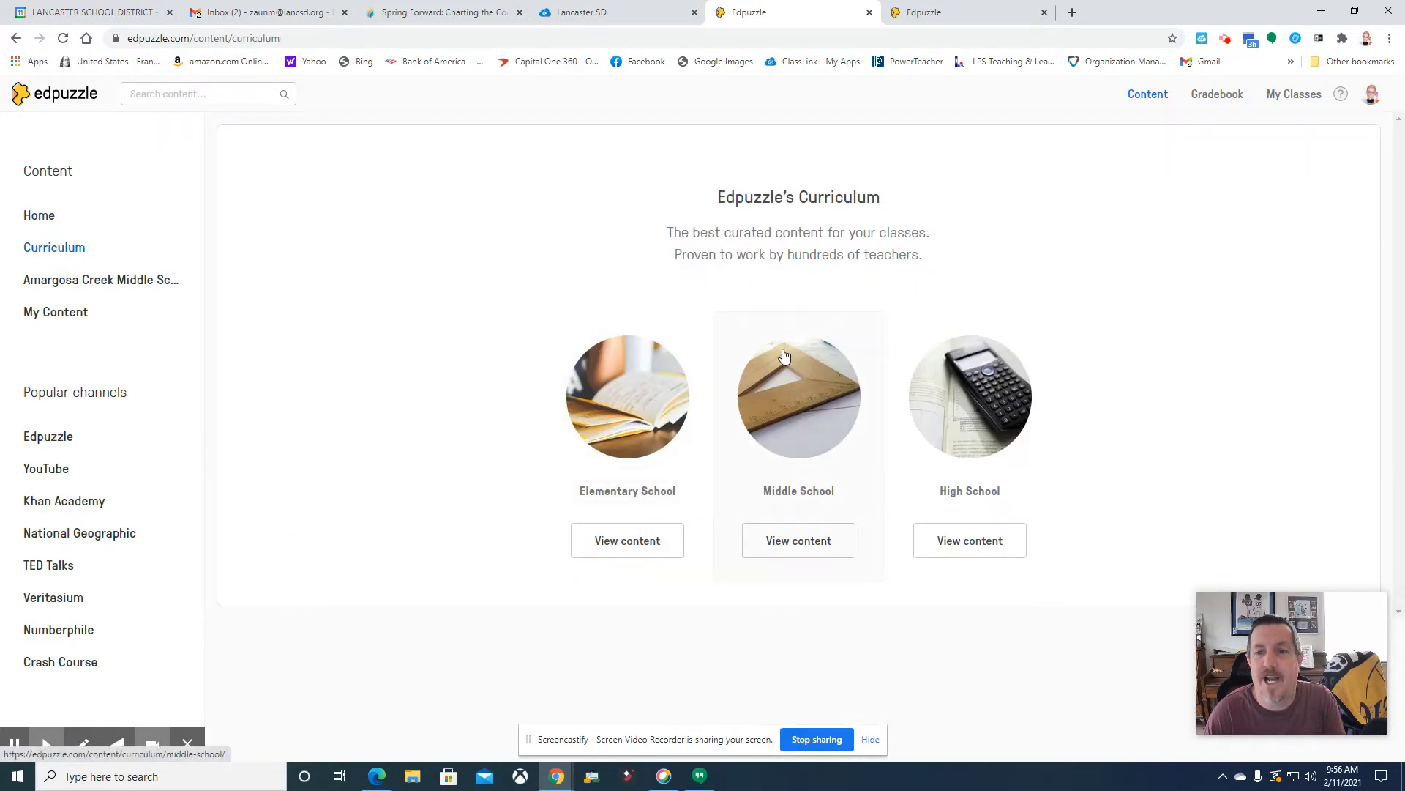
click(800, 542)
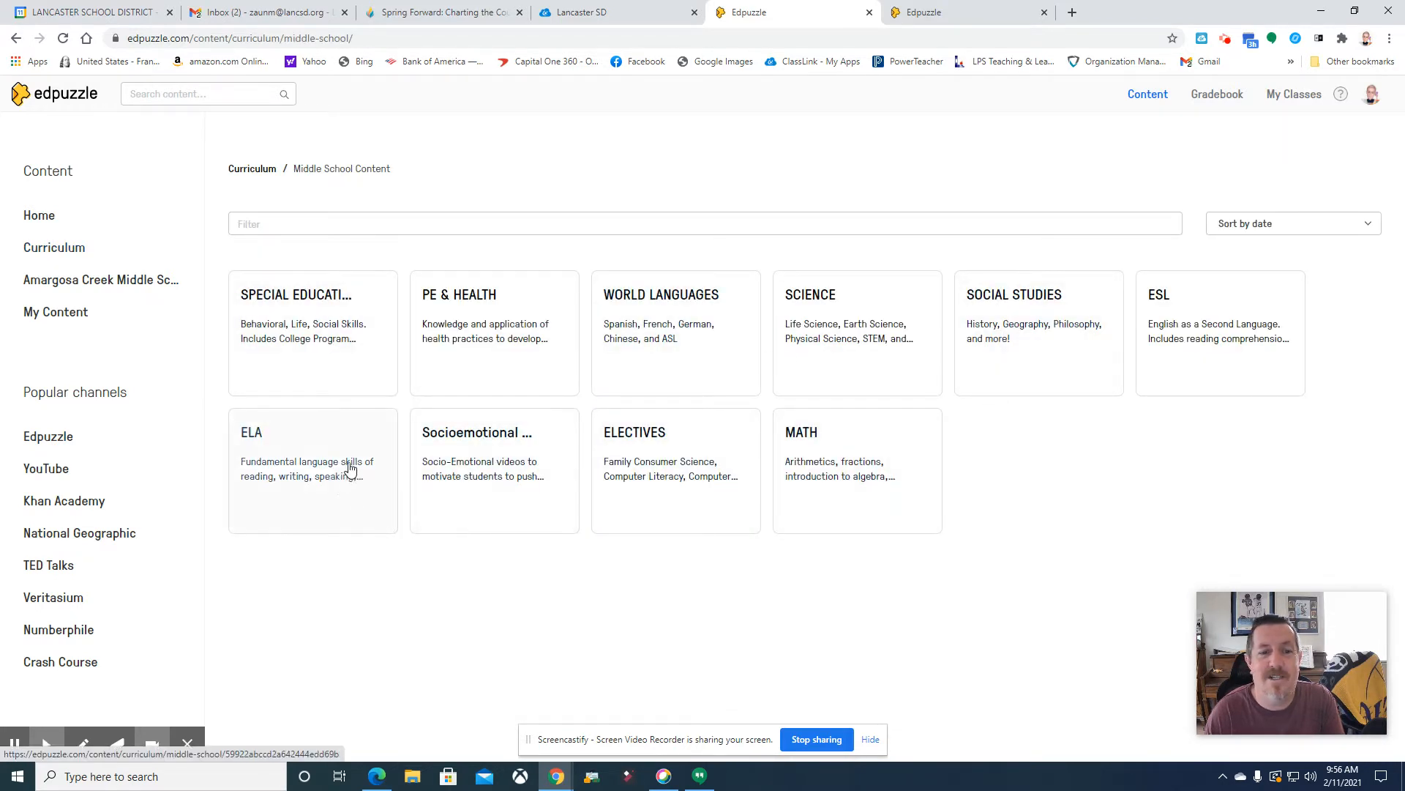
click(311, 476)
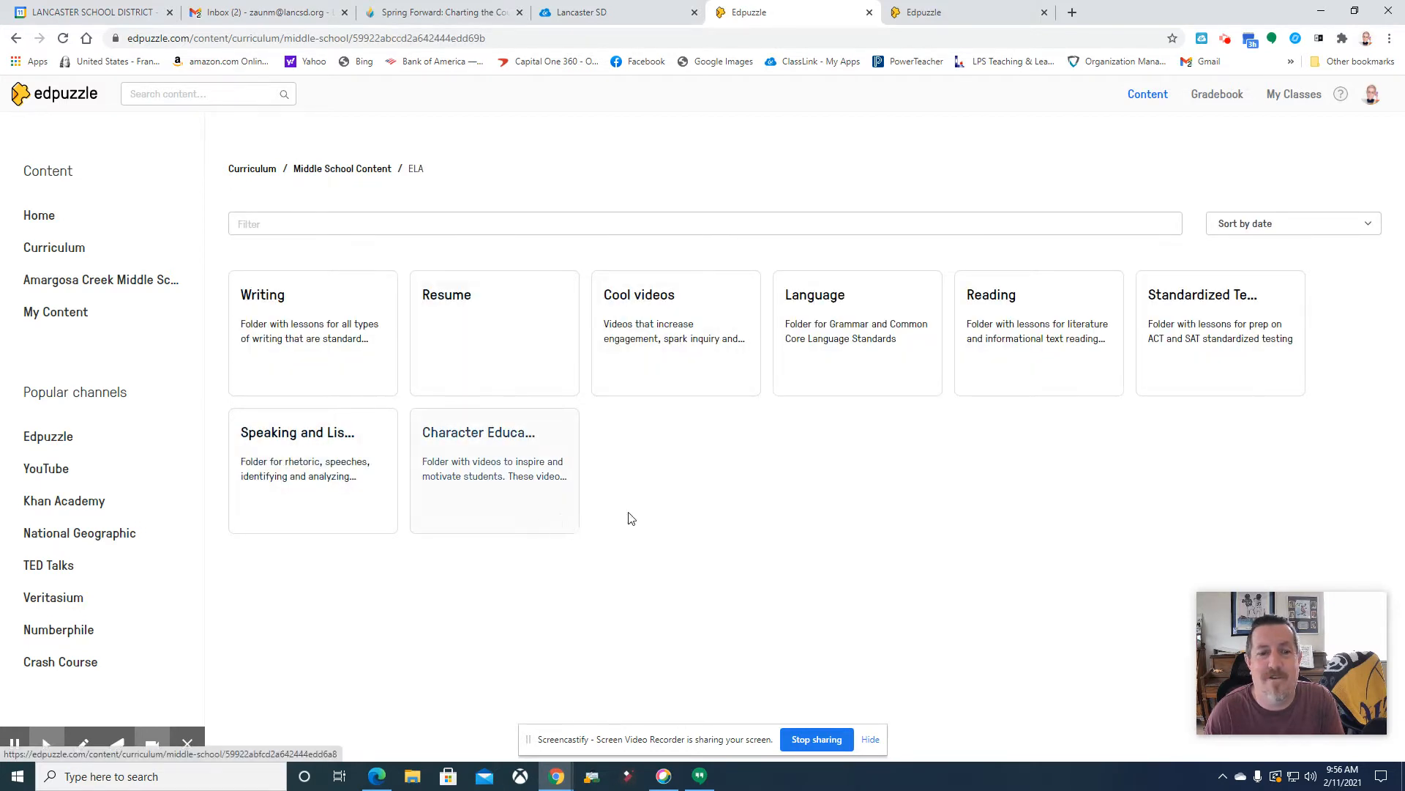
click(1036, 331)
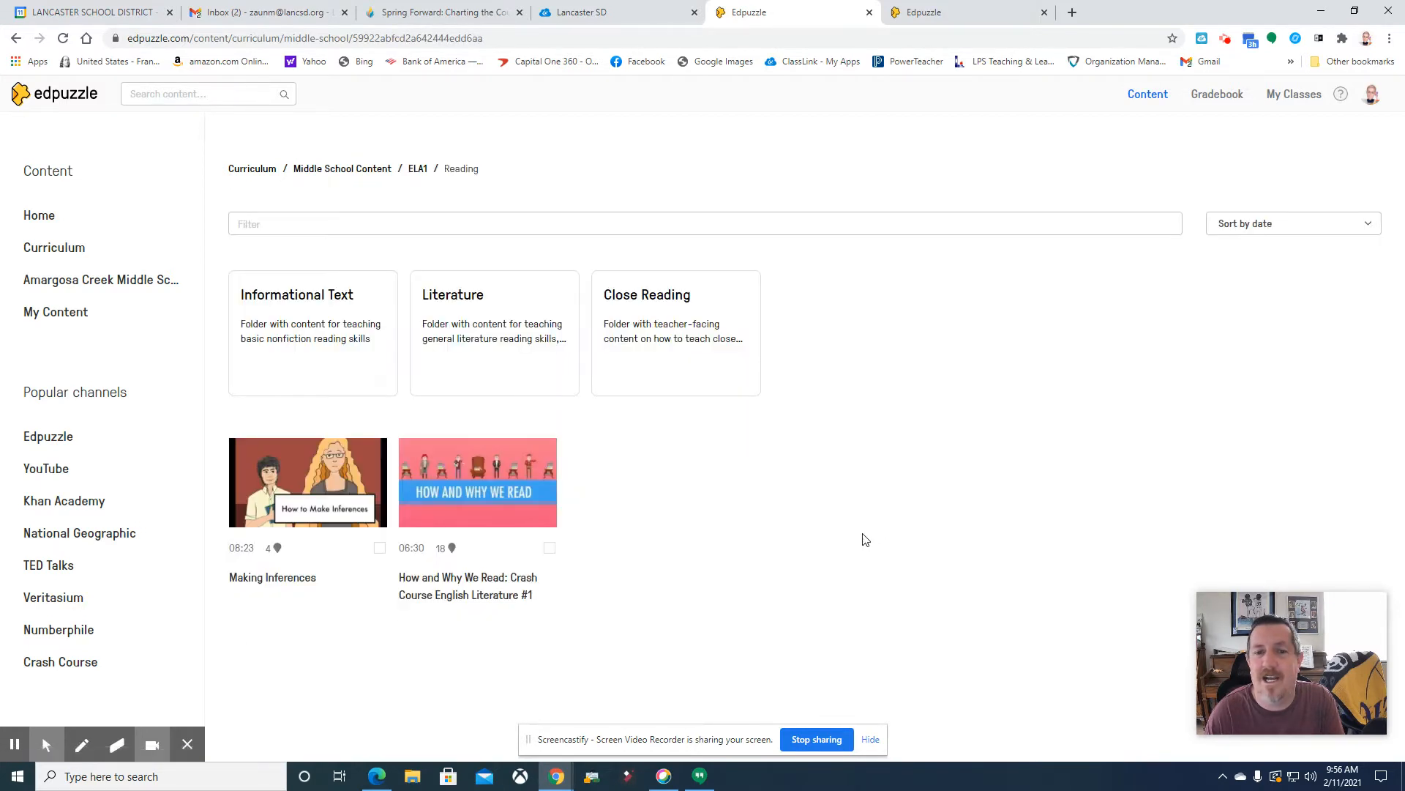
click(334, 350)
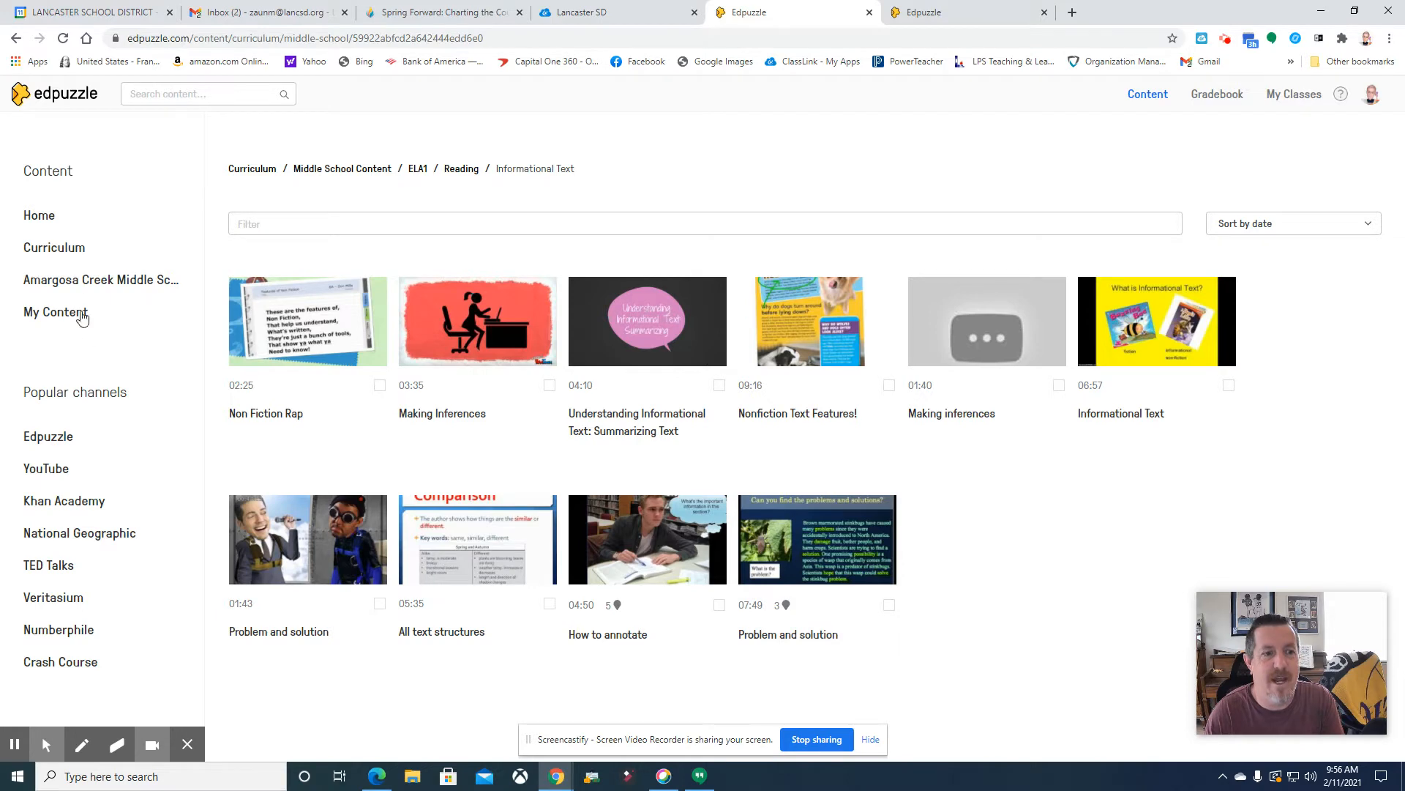
View the Nouns videos in the Elementary School 2nd Grade Language Arts Grammar curriculum, and the Amargosa Creek Middle School content
click(63, 248)
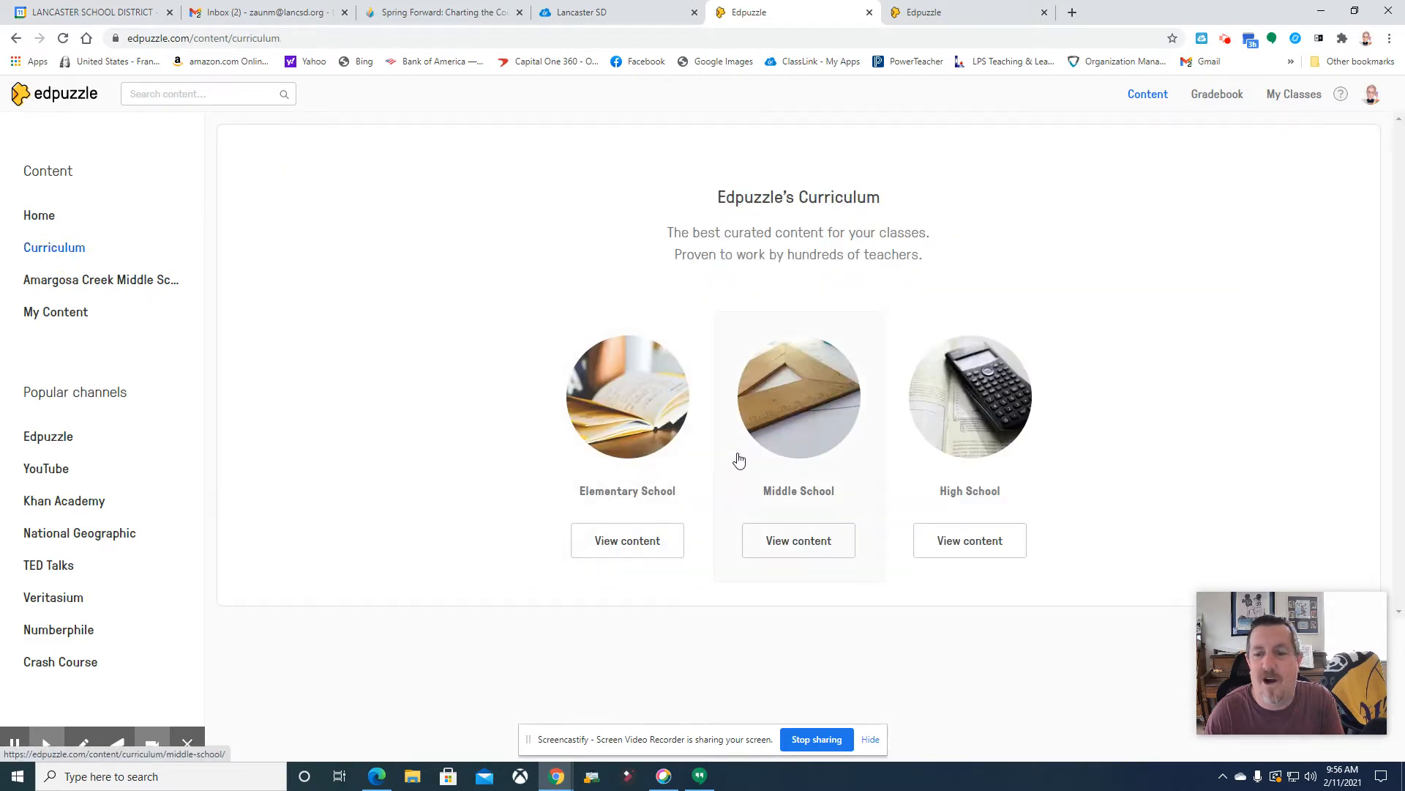
click(641, 540)
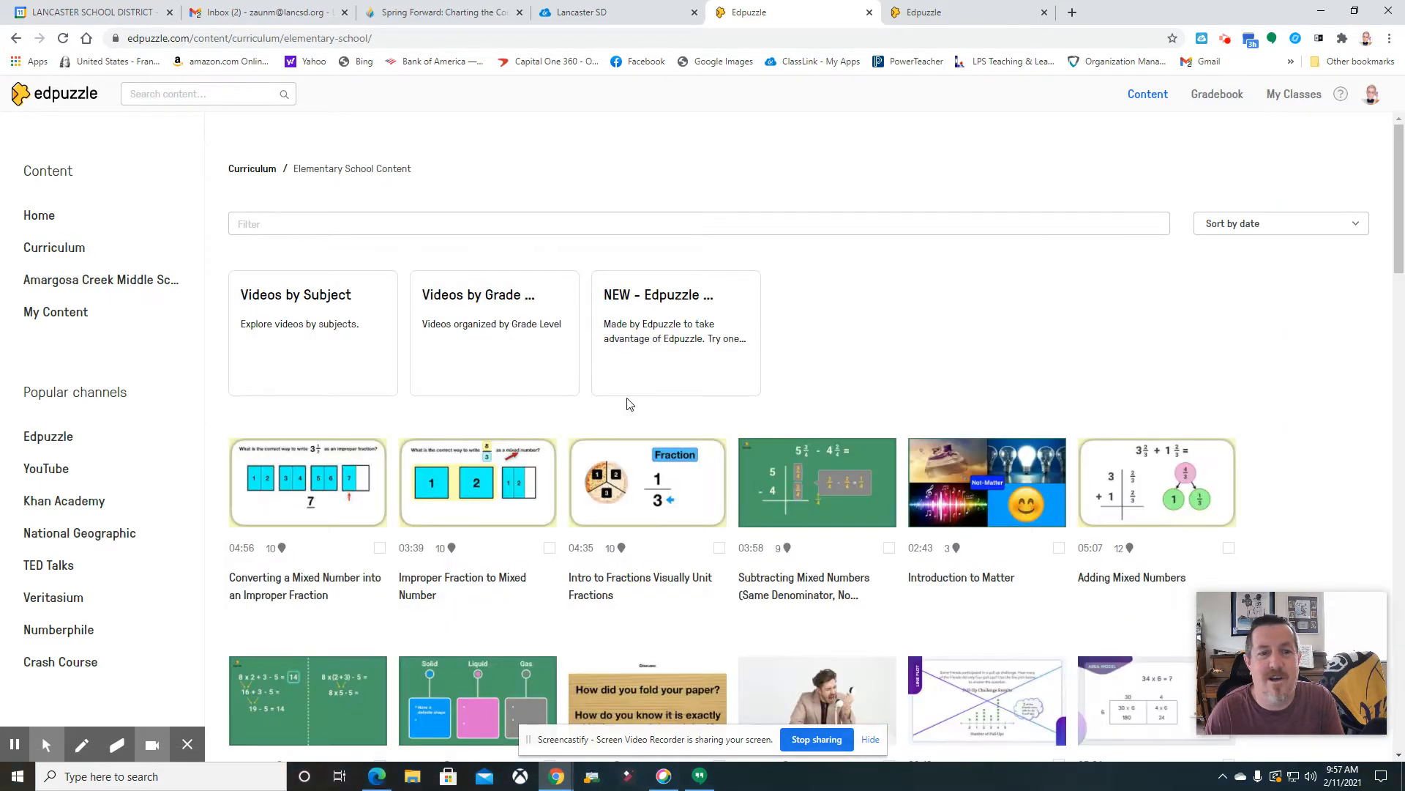
click(486, 331)
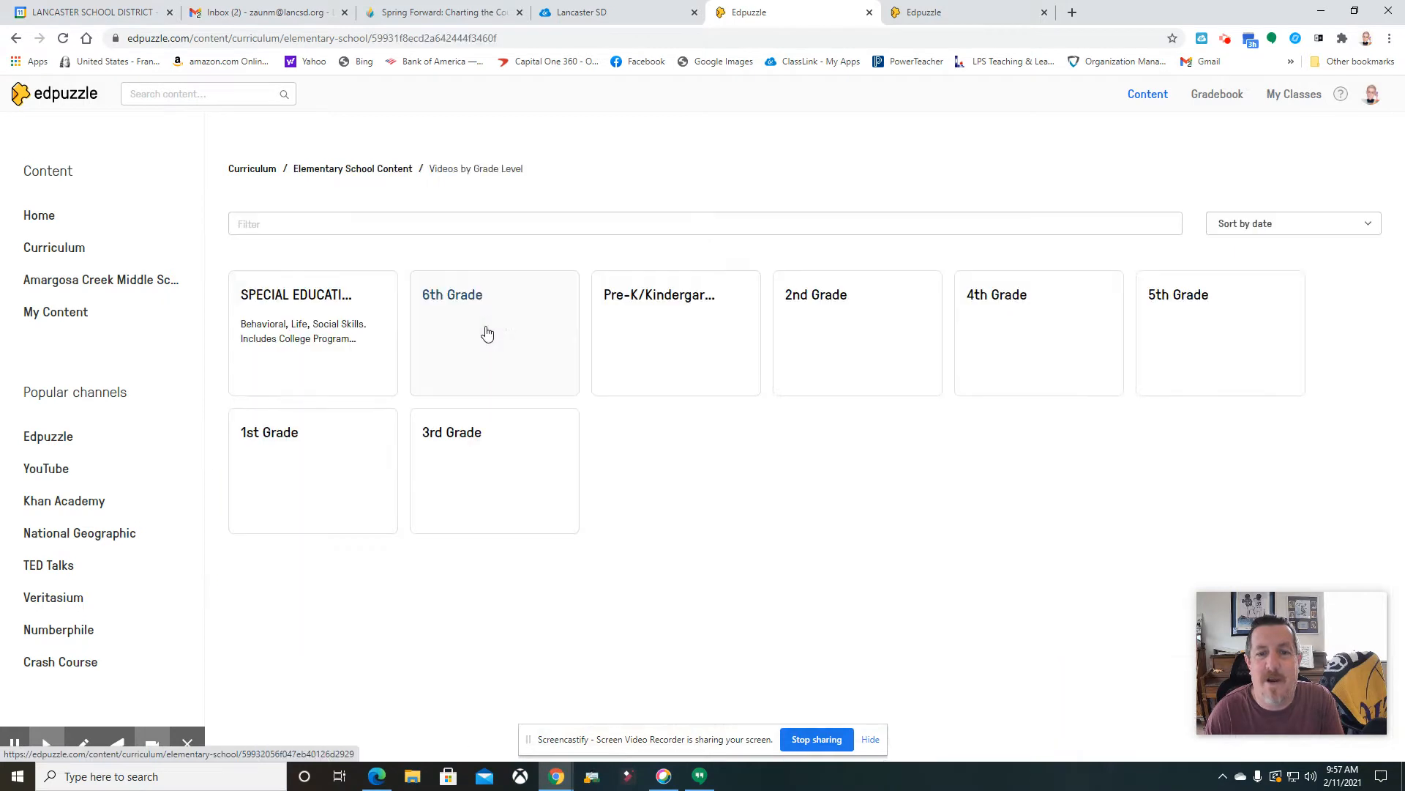
click(892, 361)
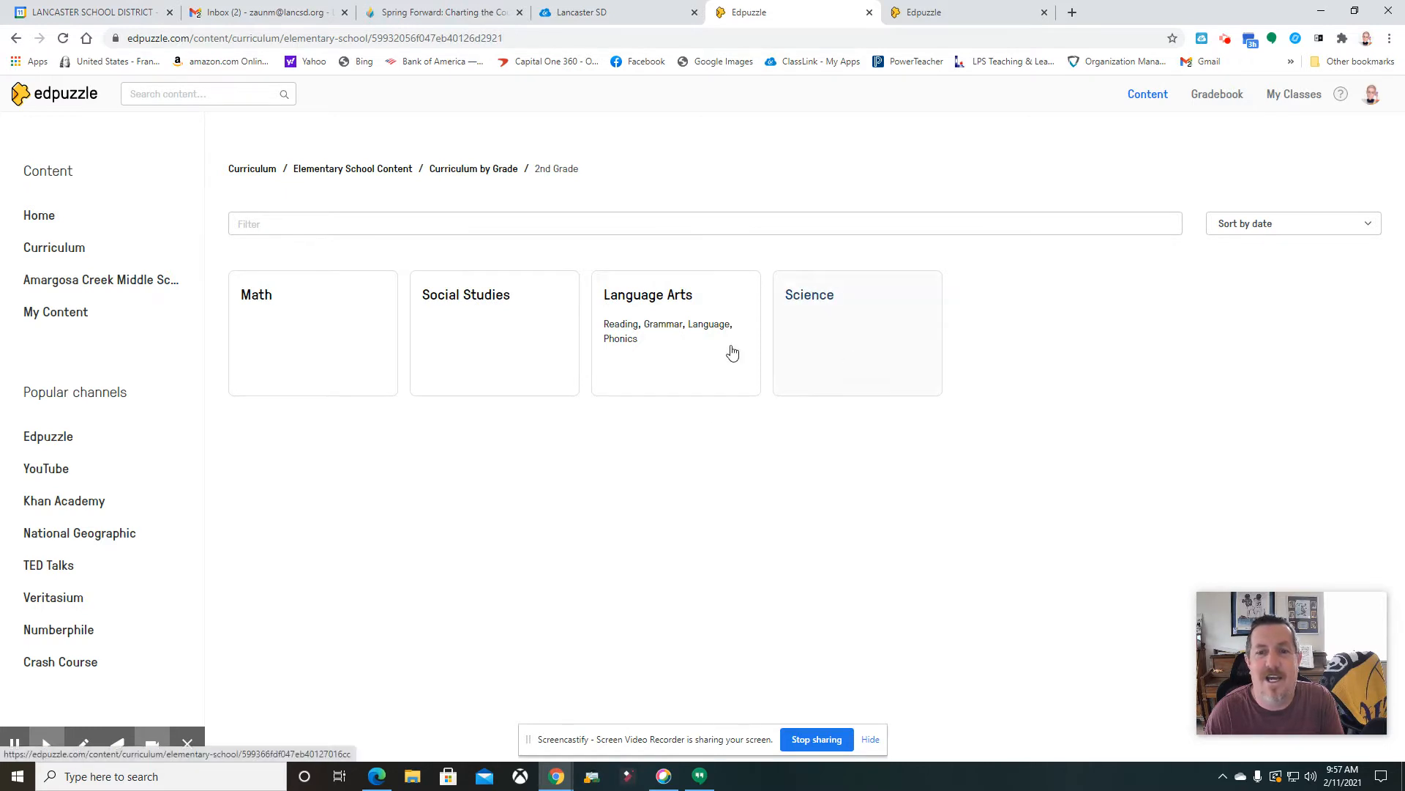
click(685, 347)
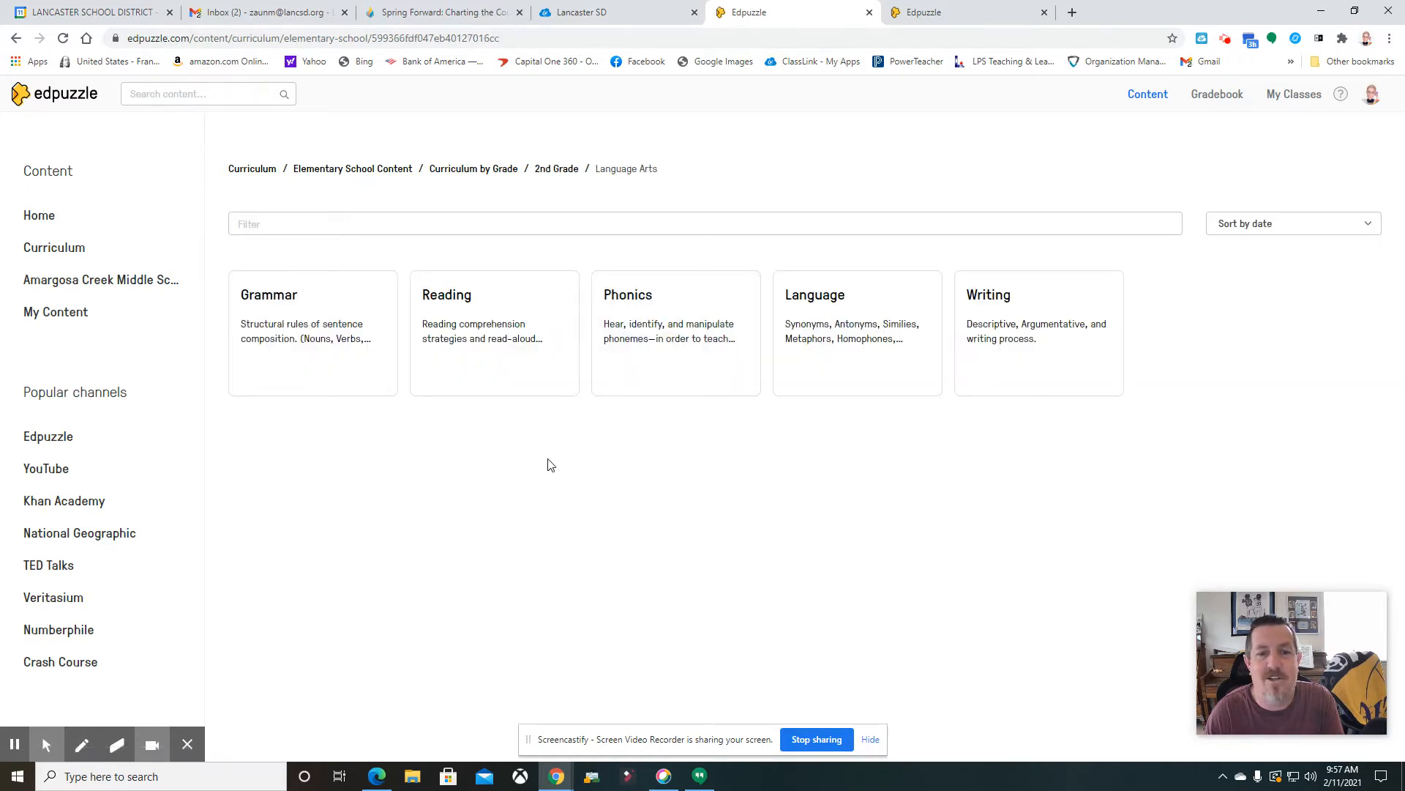
click(305, 353)
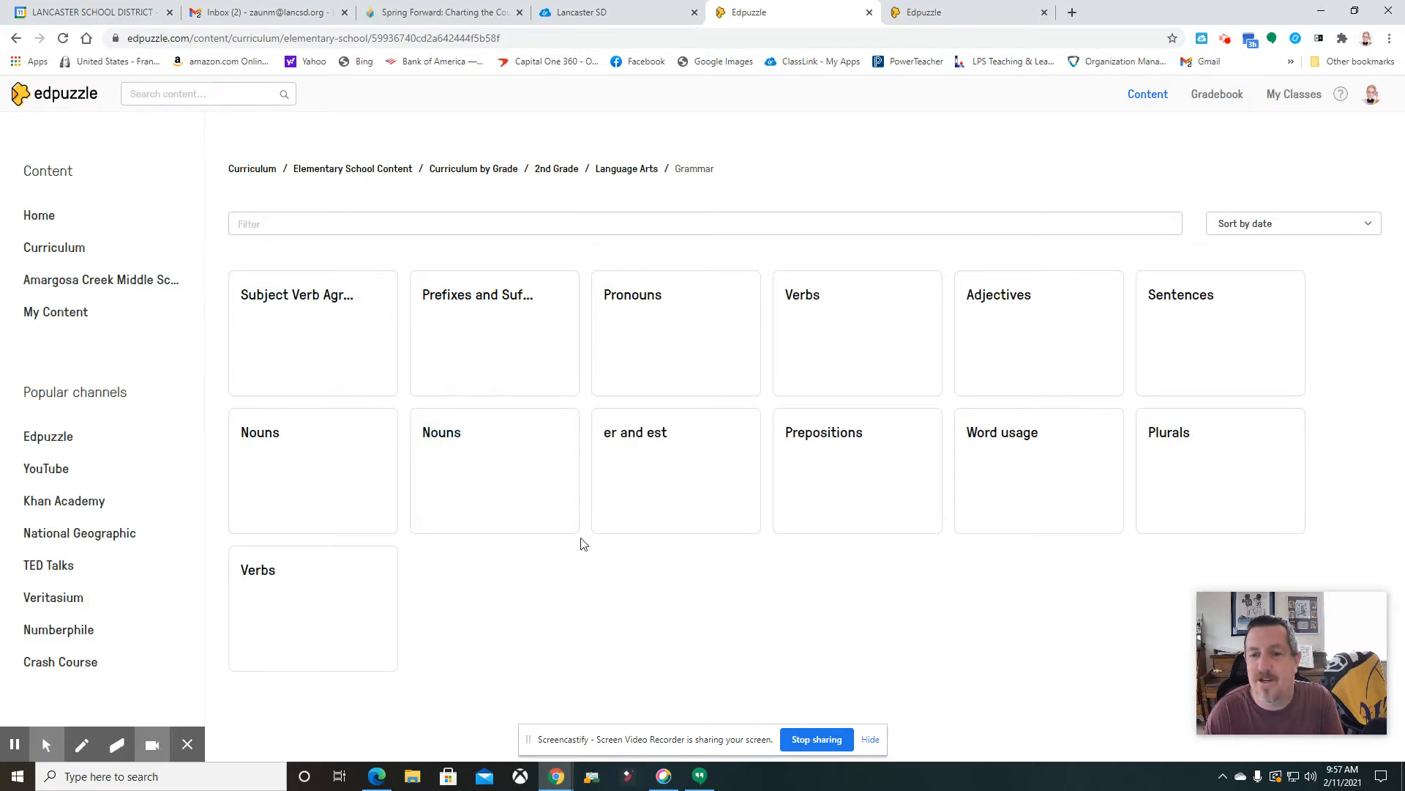
click(444, 493)
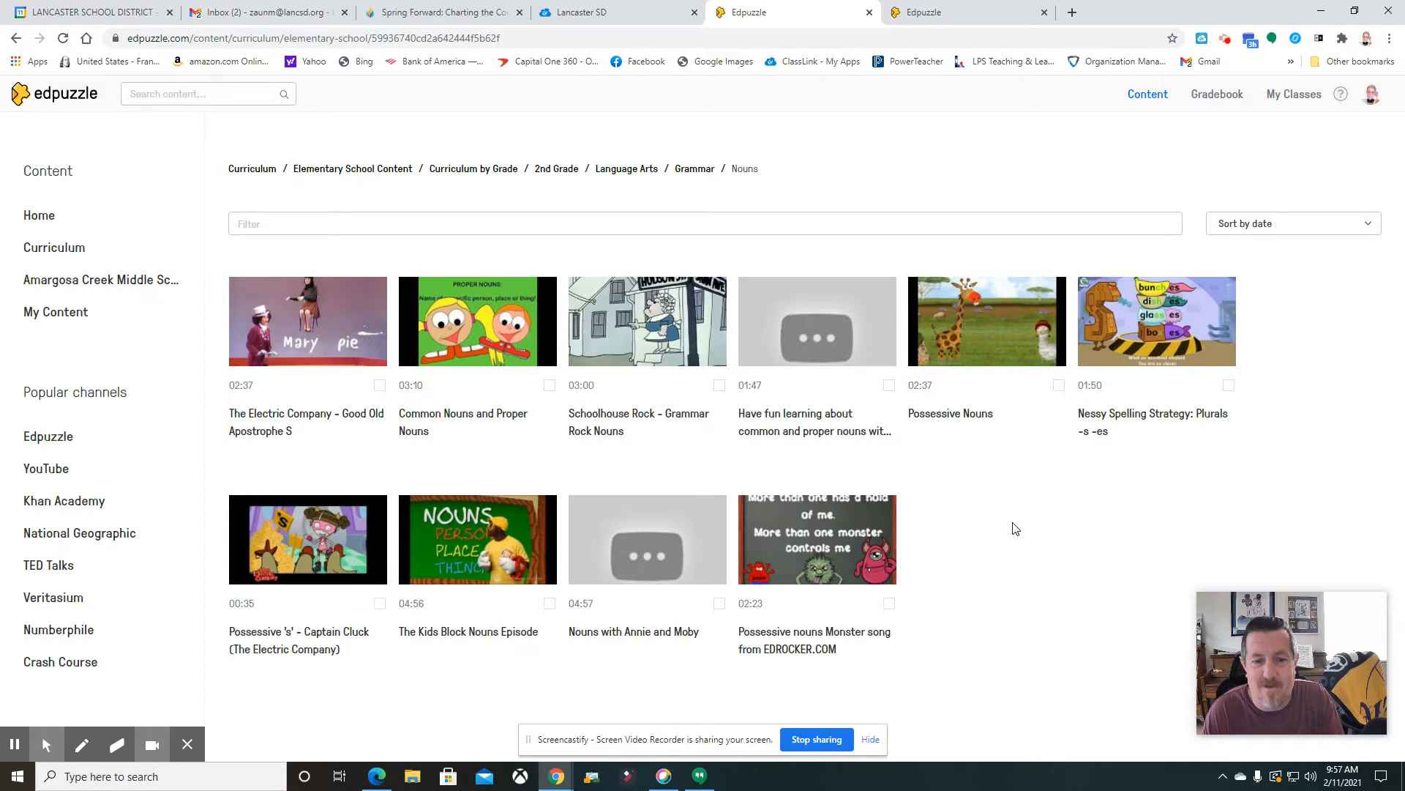
click(122, 288)
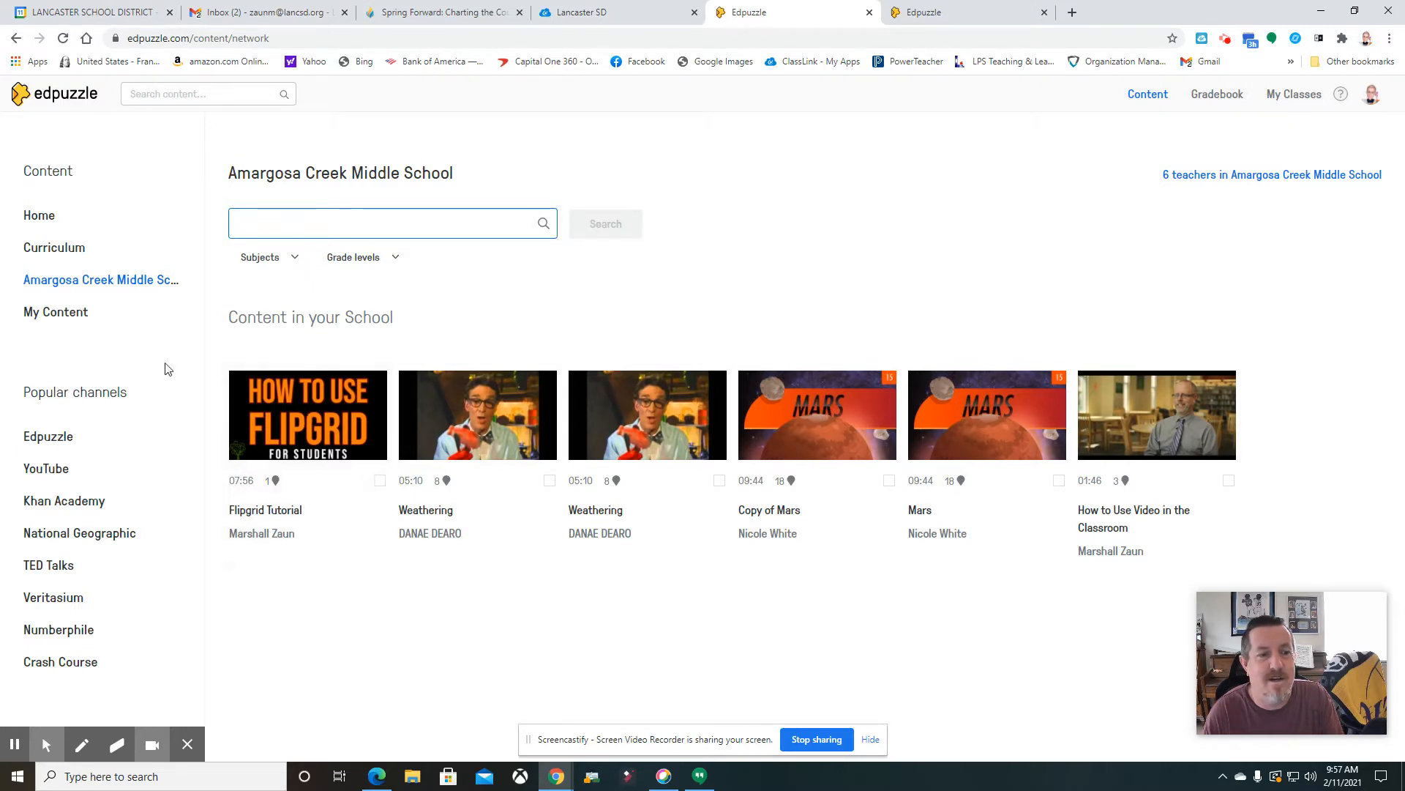
Delete the Flipgrid Tutorial video from My Content and select the How to Use Video in the Classroom video
click(80, 319)
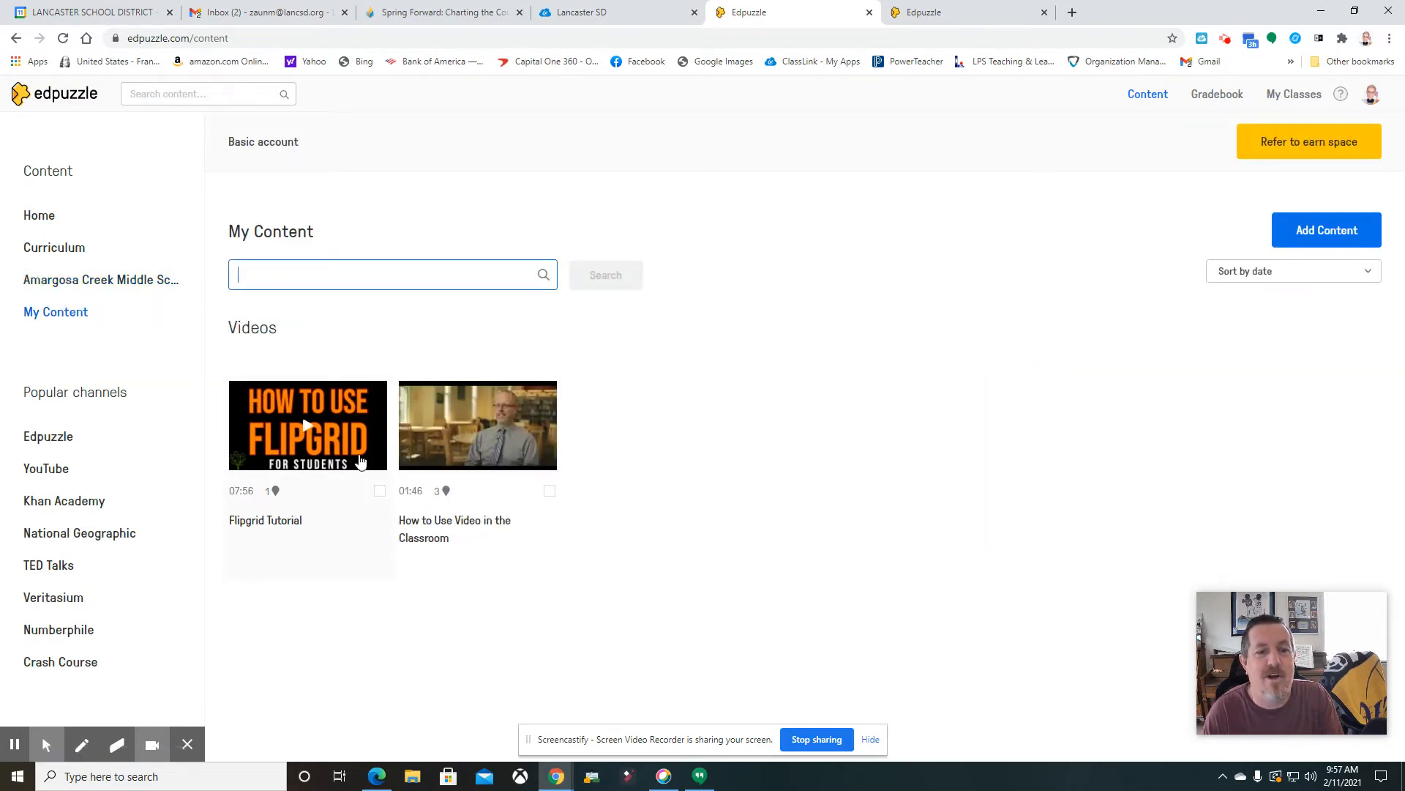
click(380, 491)
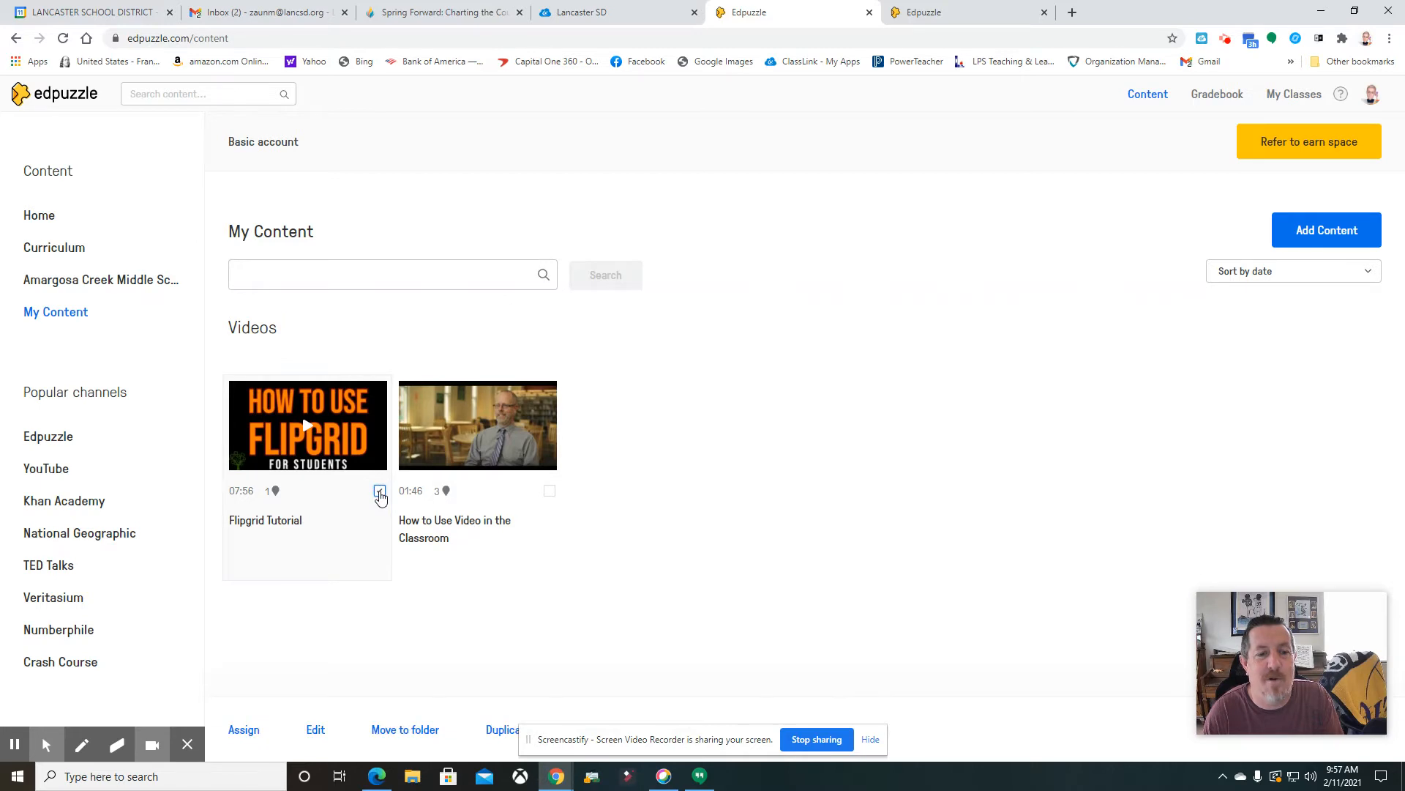
drag(662, 735, 903, 705)
click(682, 730)
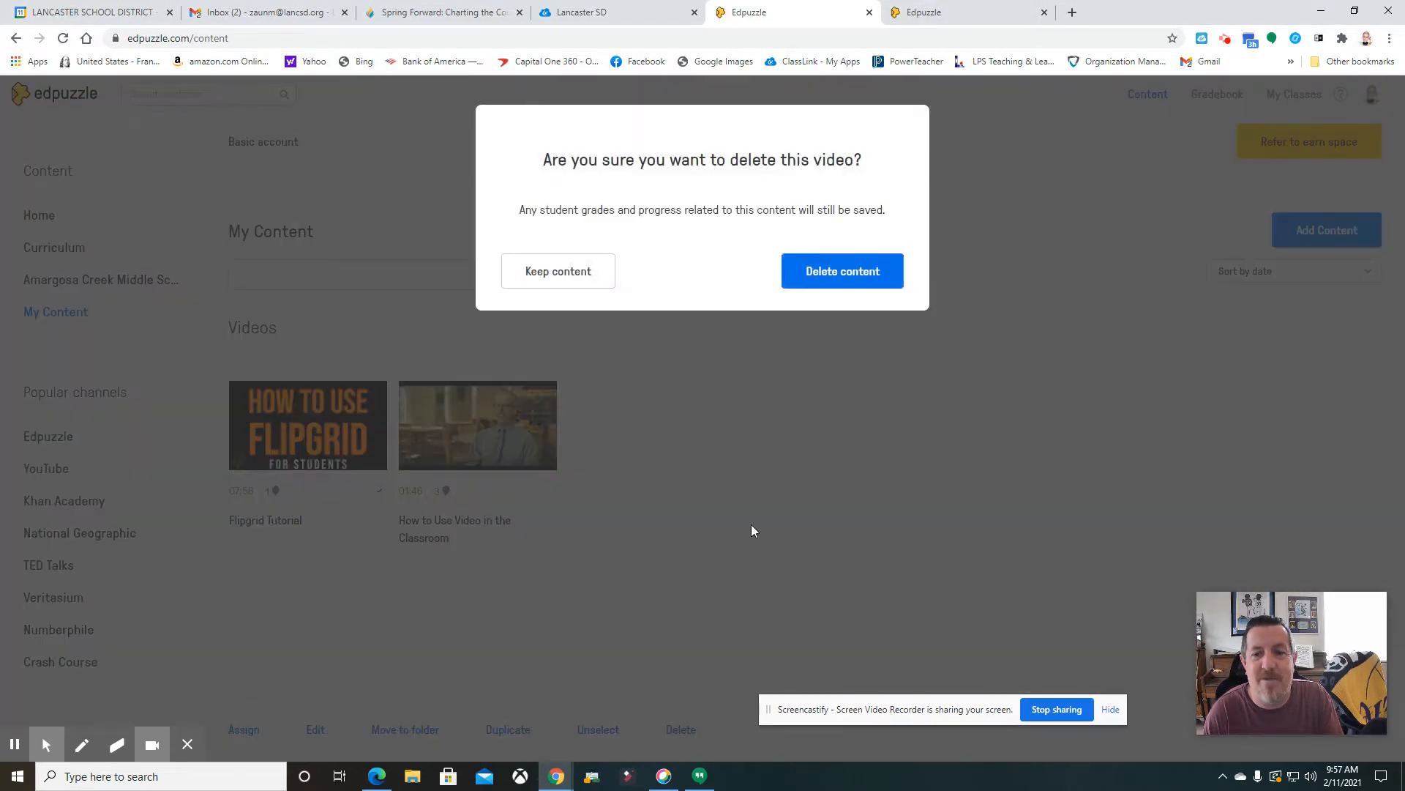
click(827, 286)
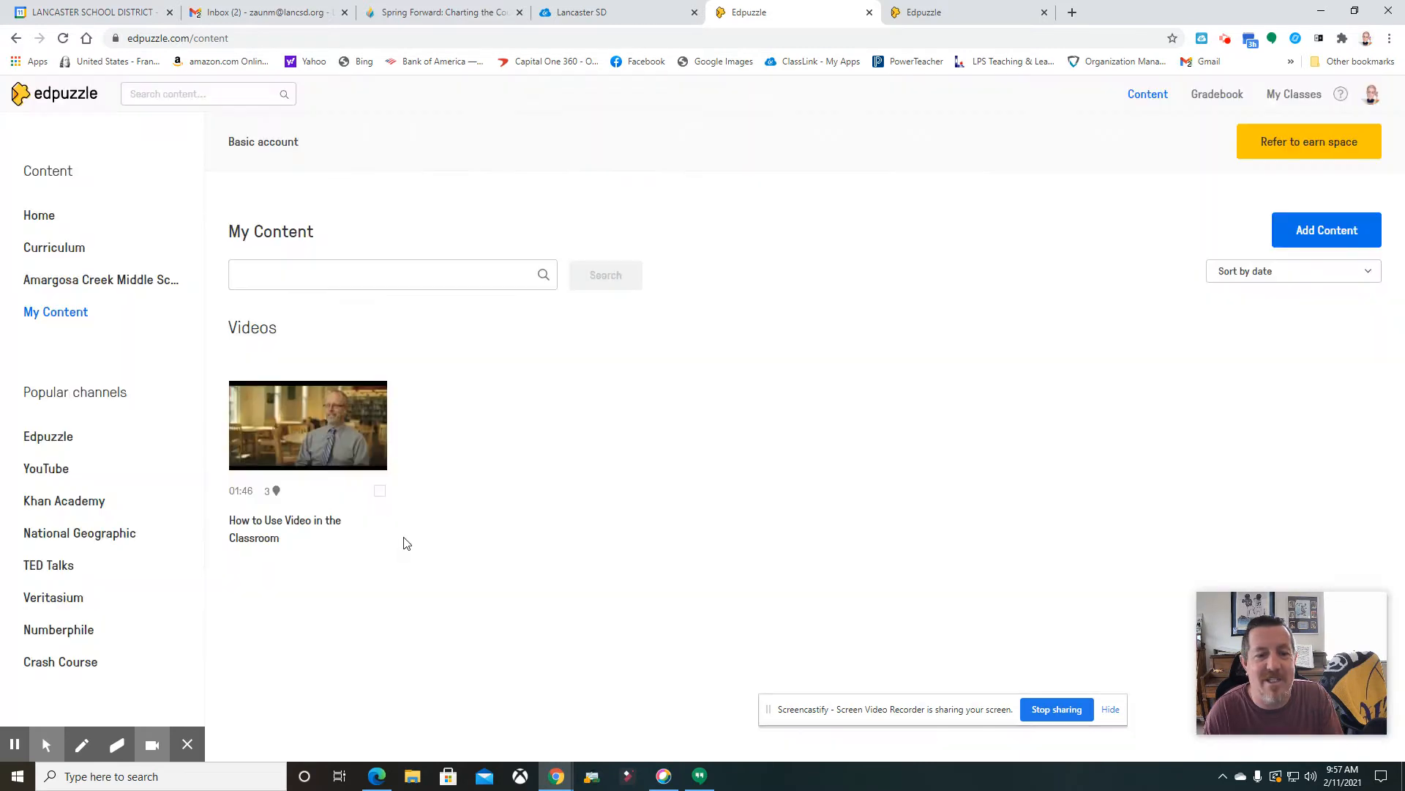
click(379, 492)
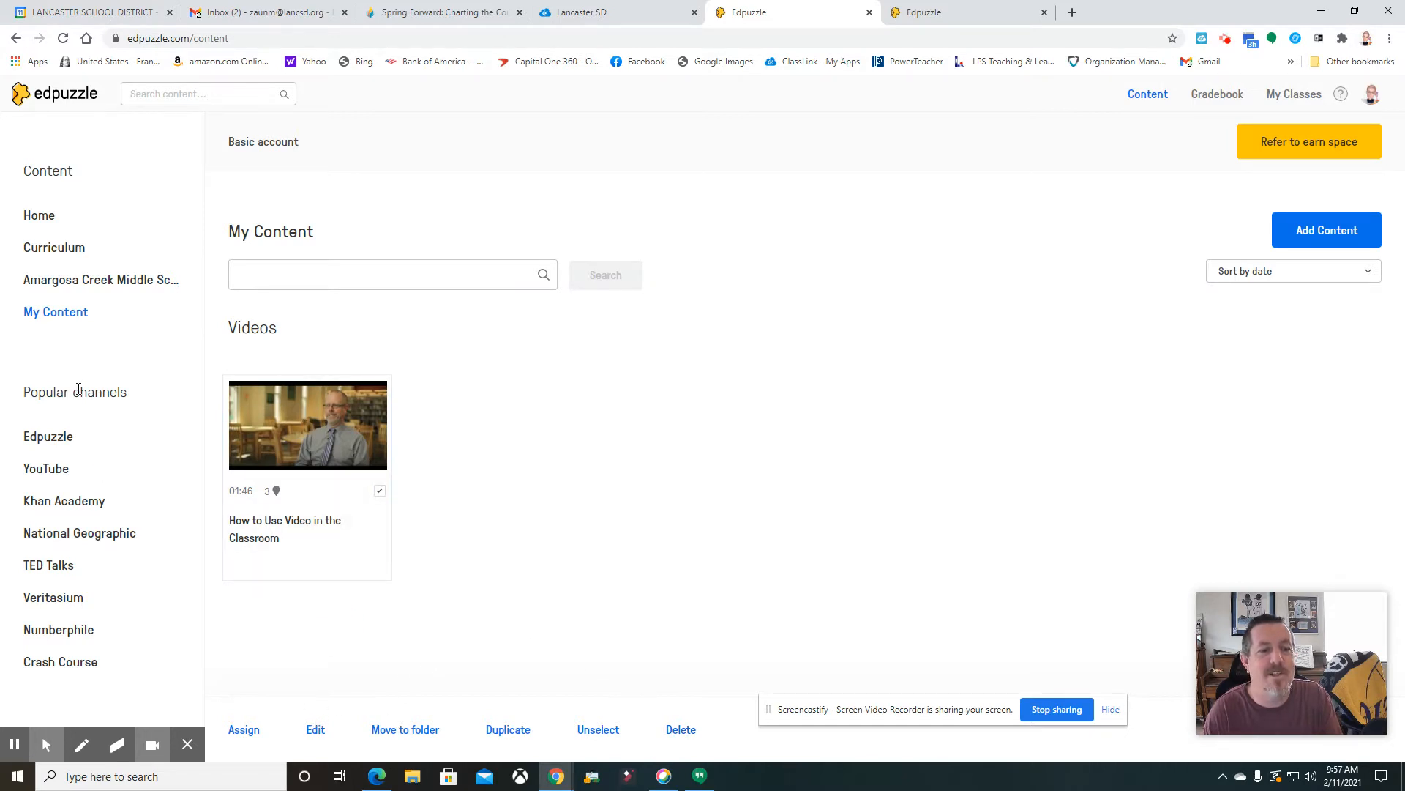
Browse each popular channel from Edpuzzle through Crash Course and look over the Crash Course video list
click(54, 444)
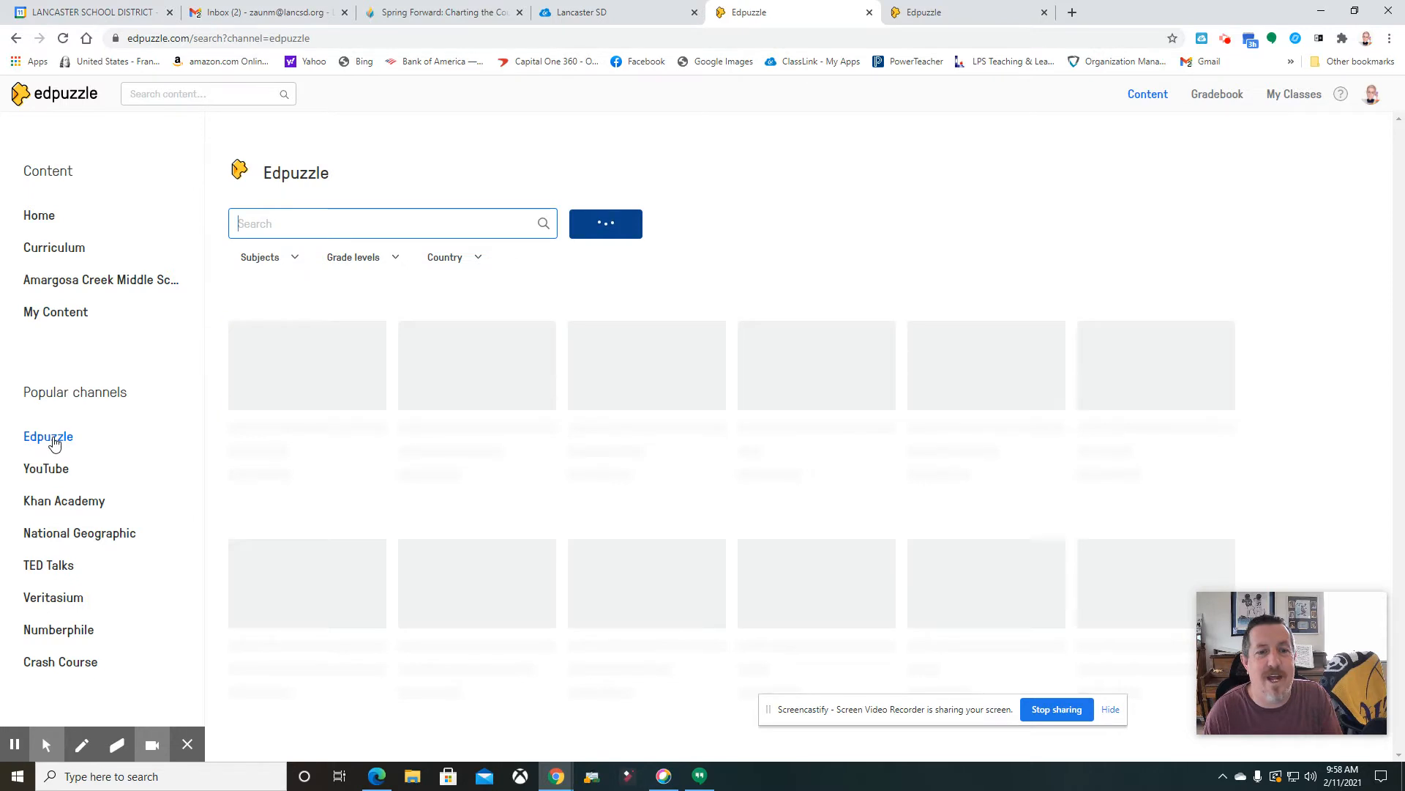
click(47, 473)
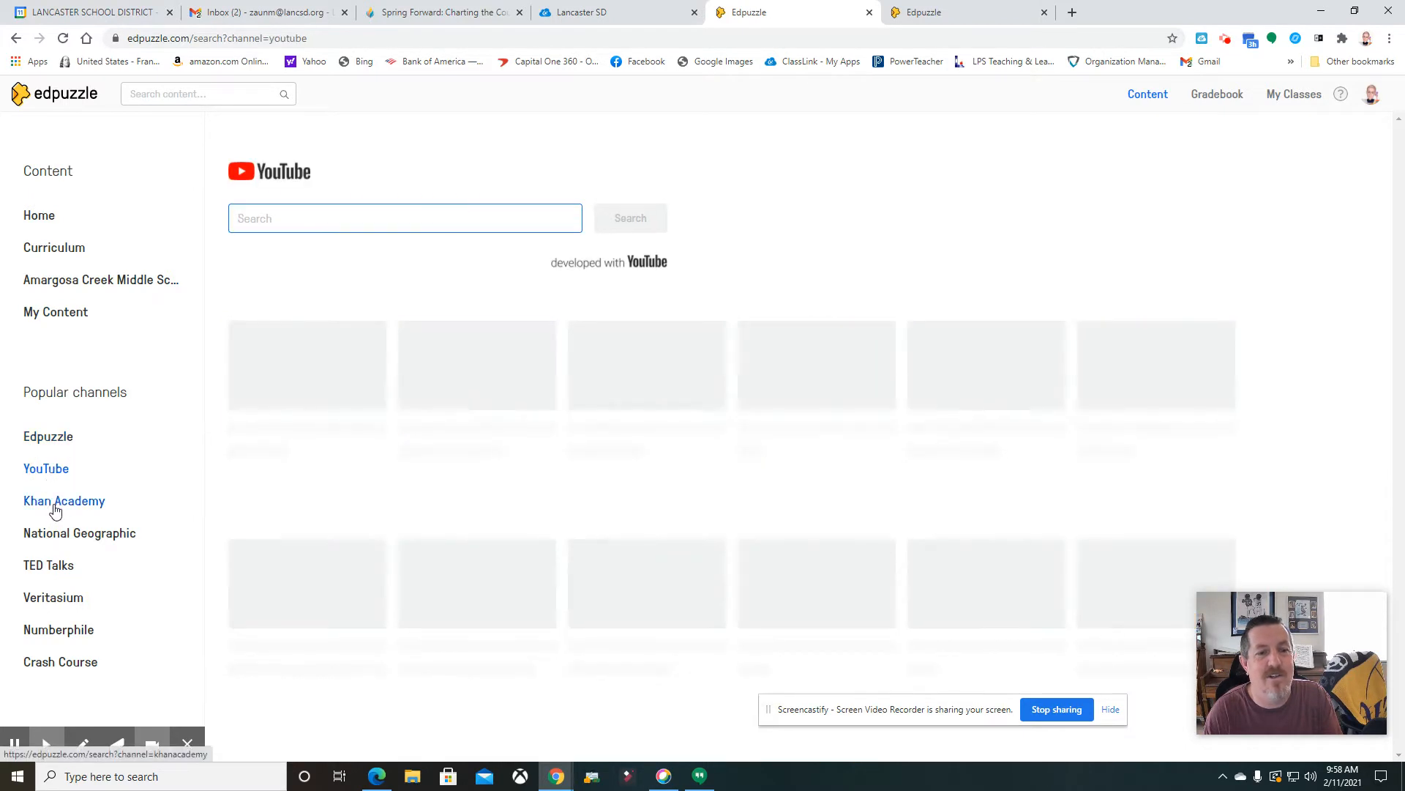
click(55, 510)
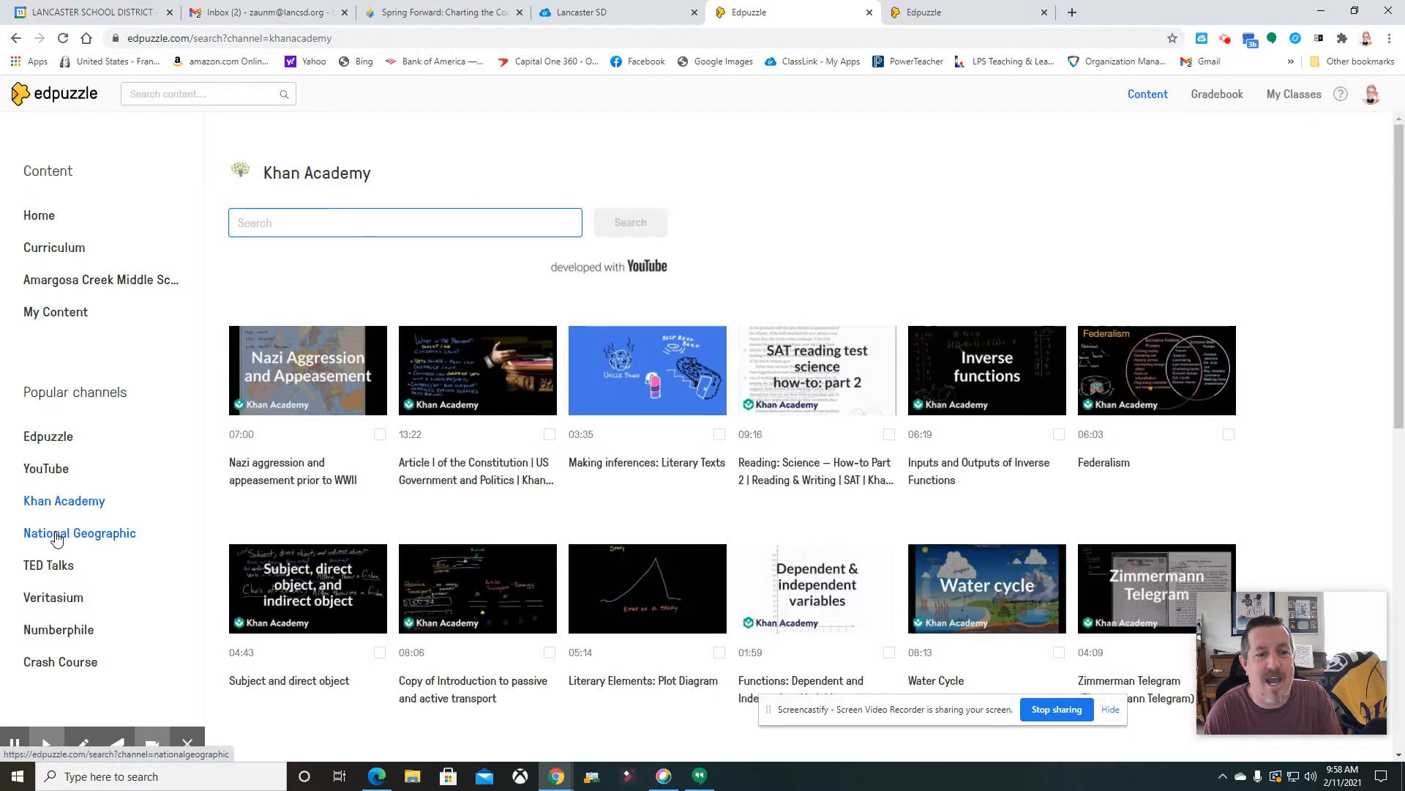
click(56, 537)
click(57, 568)
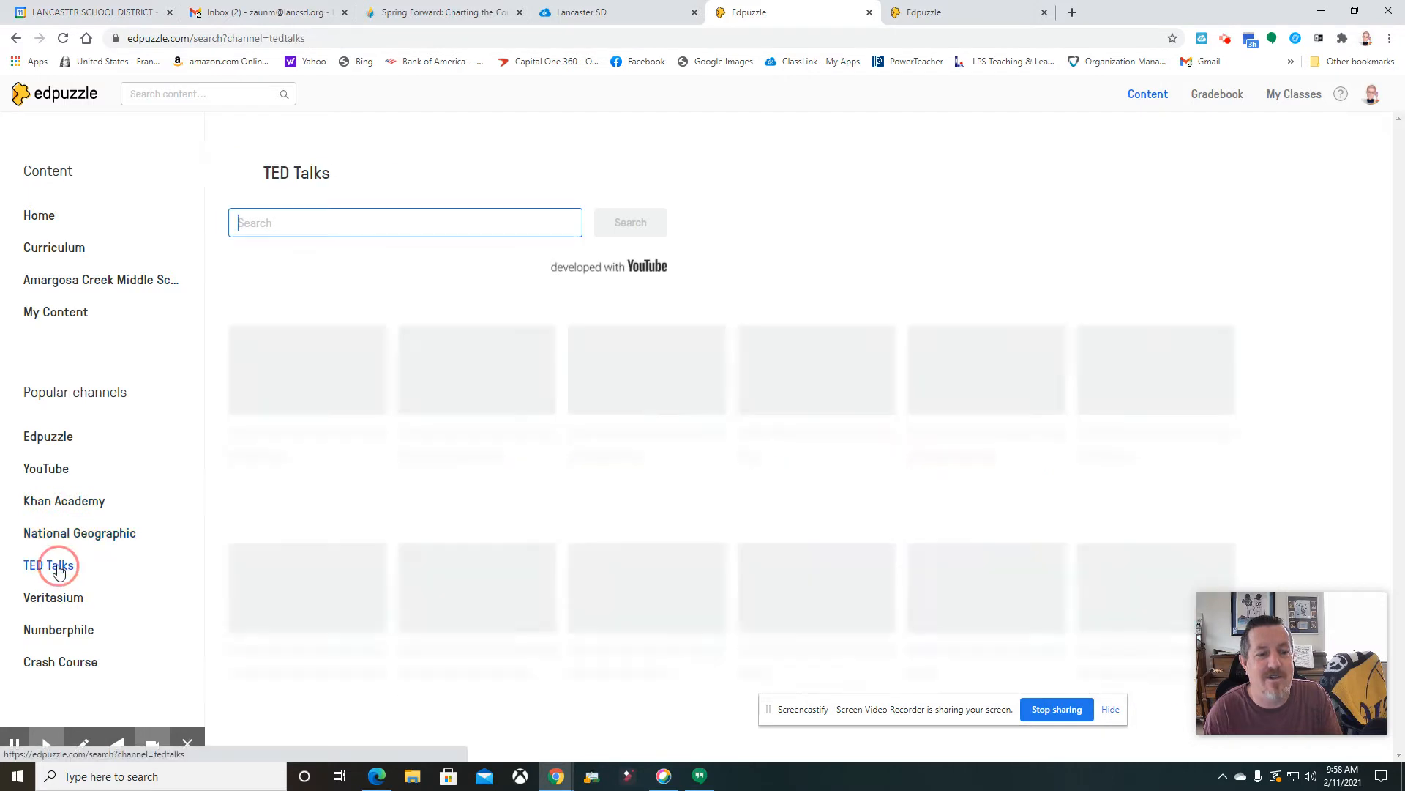
click(55, 600)
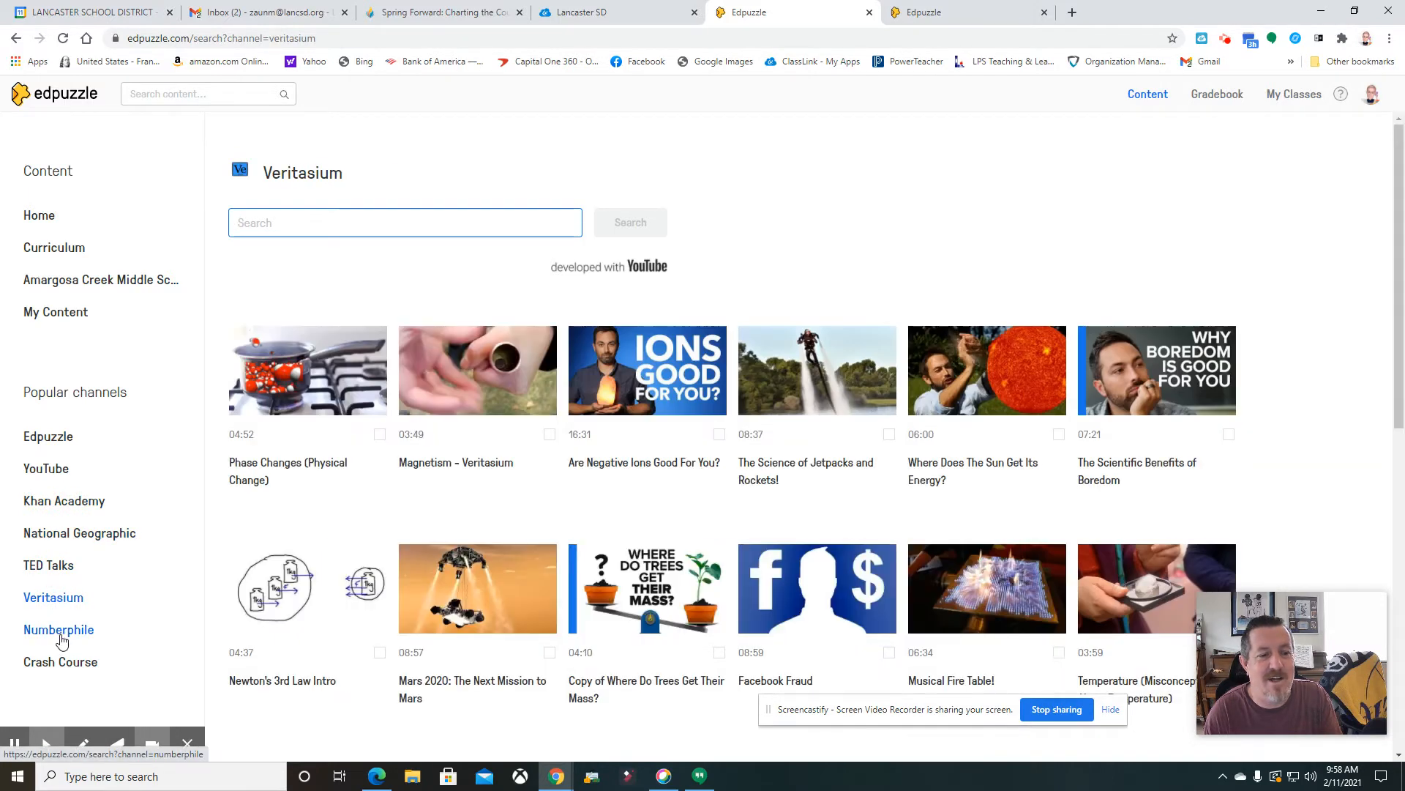
click(61, 636)
click(64, 663)
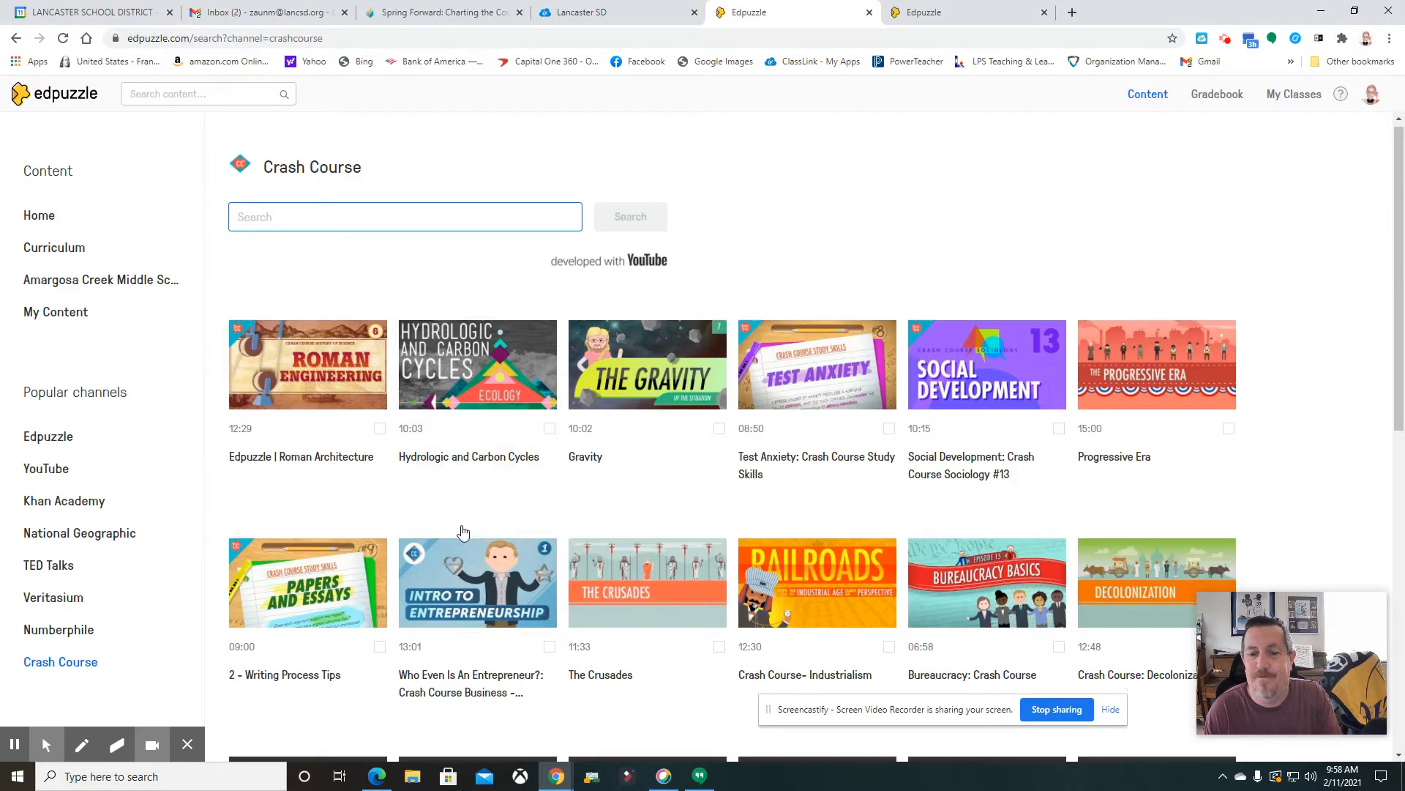
scroll(461, 533, down, 8)
scroll(461, 533, down, 2)
scroll(461, 532, up, 10)
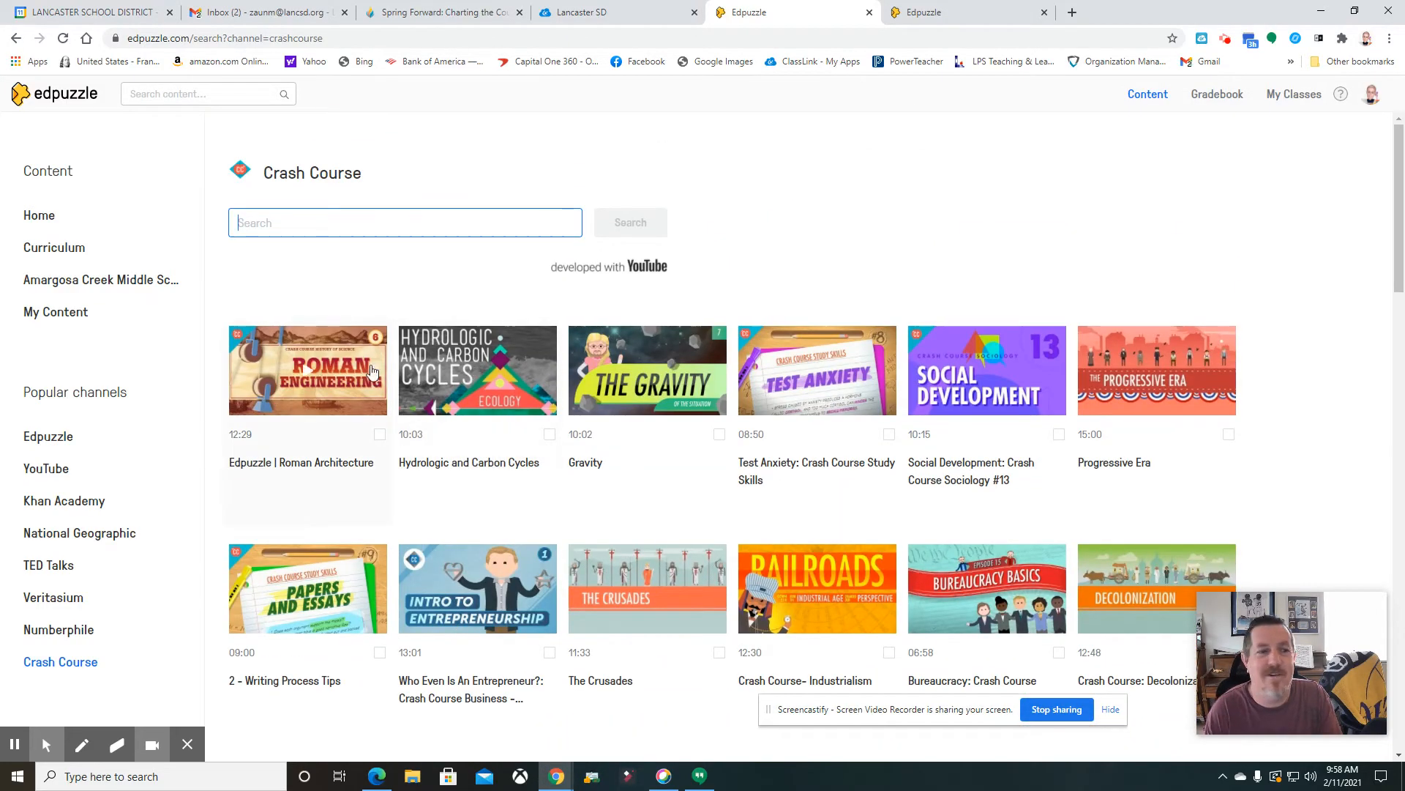
Open the Ancient Rome videos in the Roman Empire folder of the Elementary School 6th Grade Social Studies curriculum
click(72, 251)
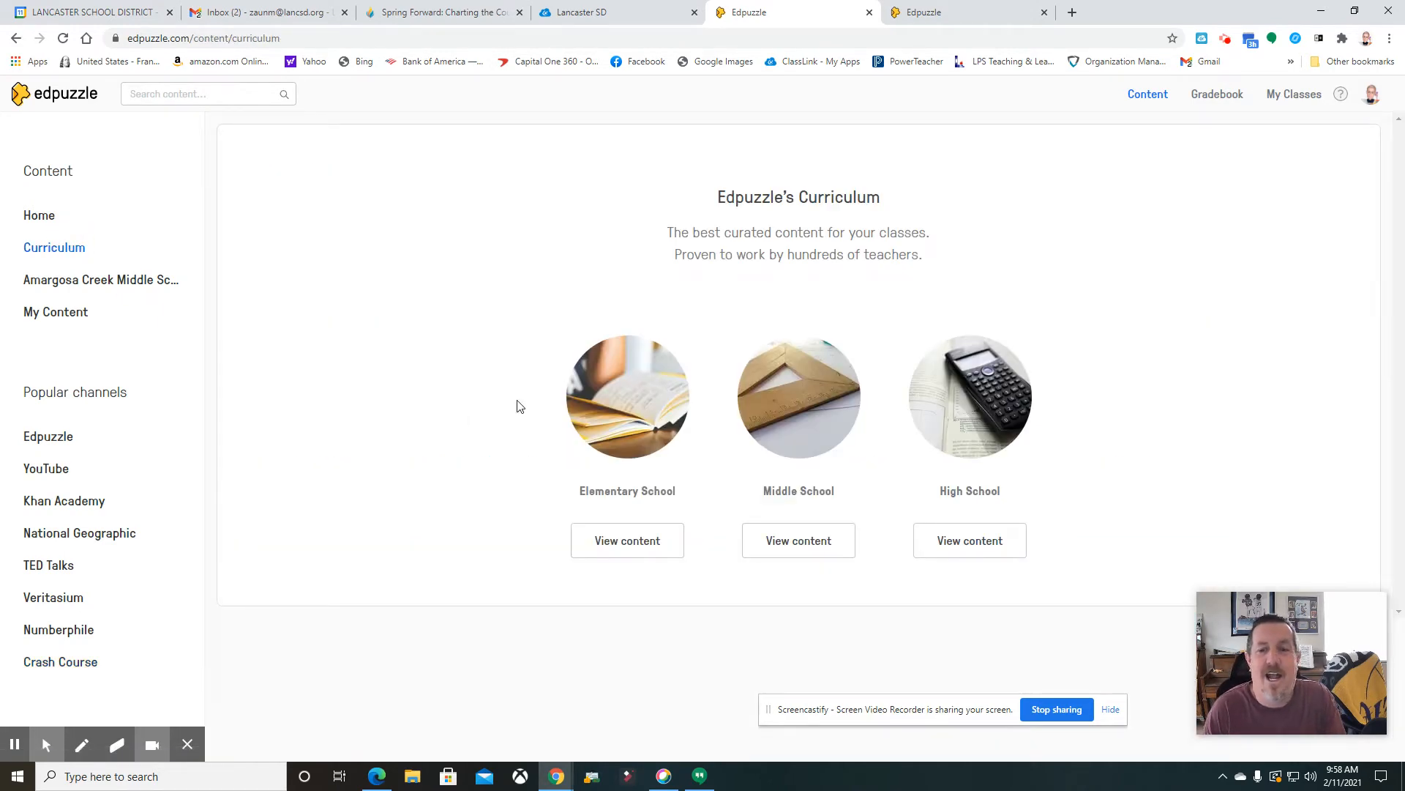
click(642, 542)
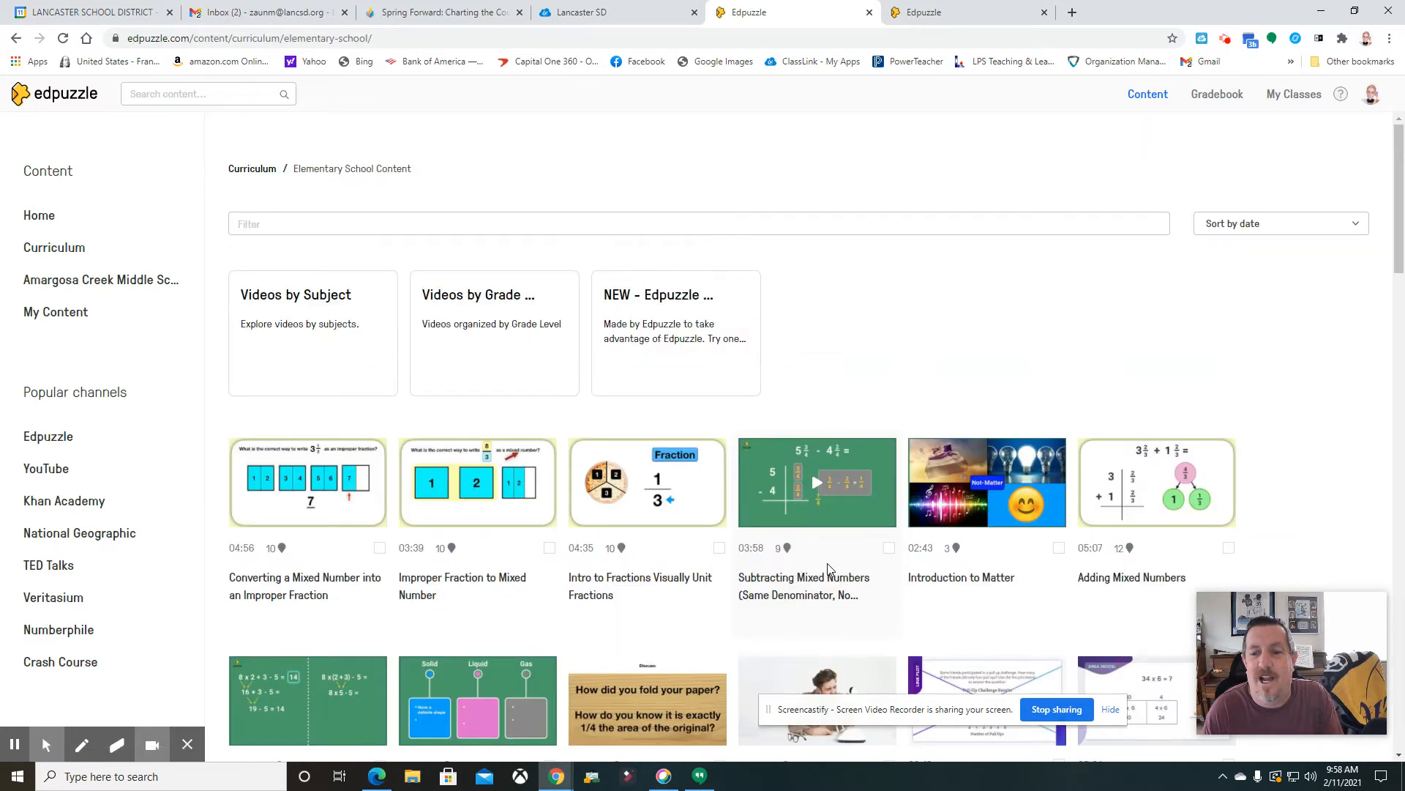
click(519, 358)
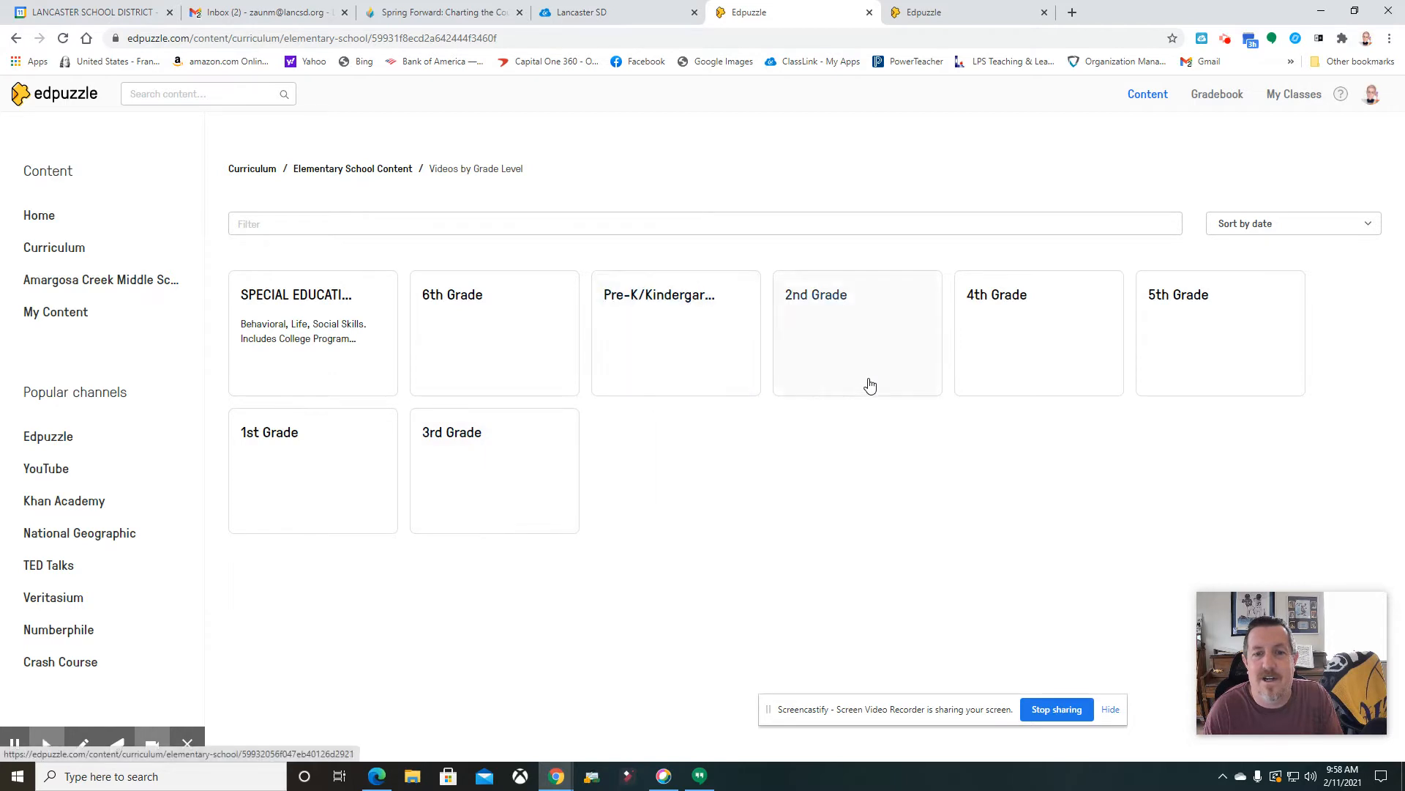
click(518, 339)
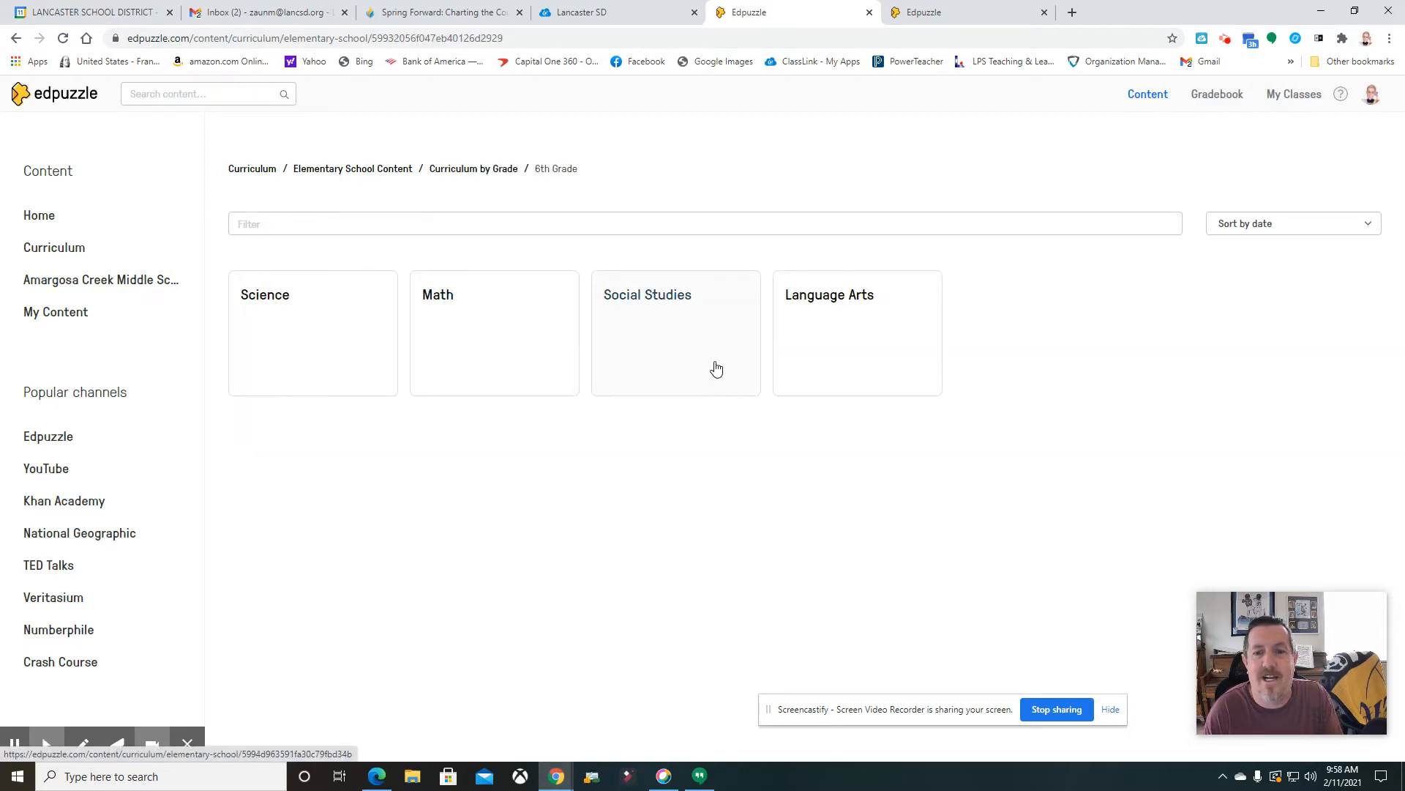
click(666, 366)
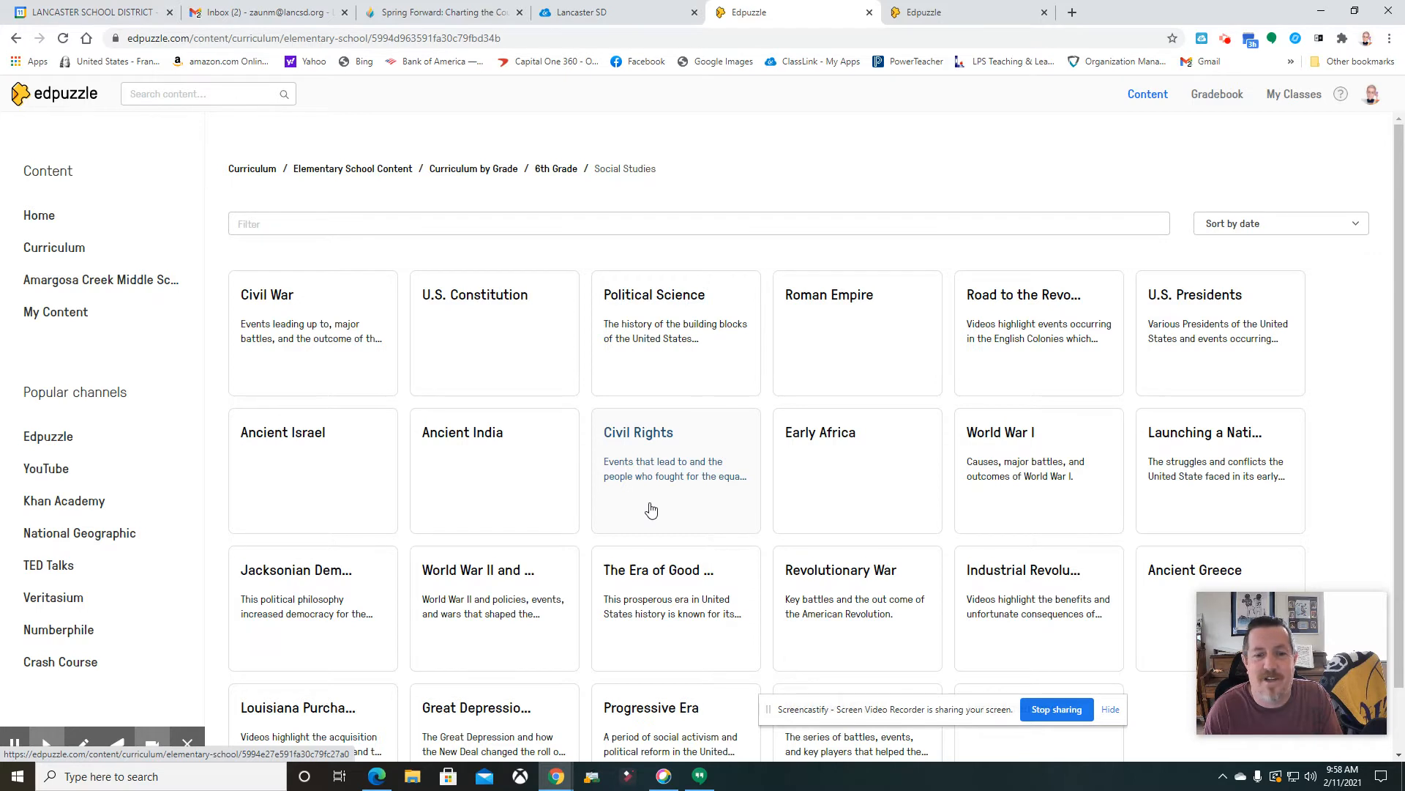
scroll(650, 510, down, 1)
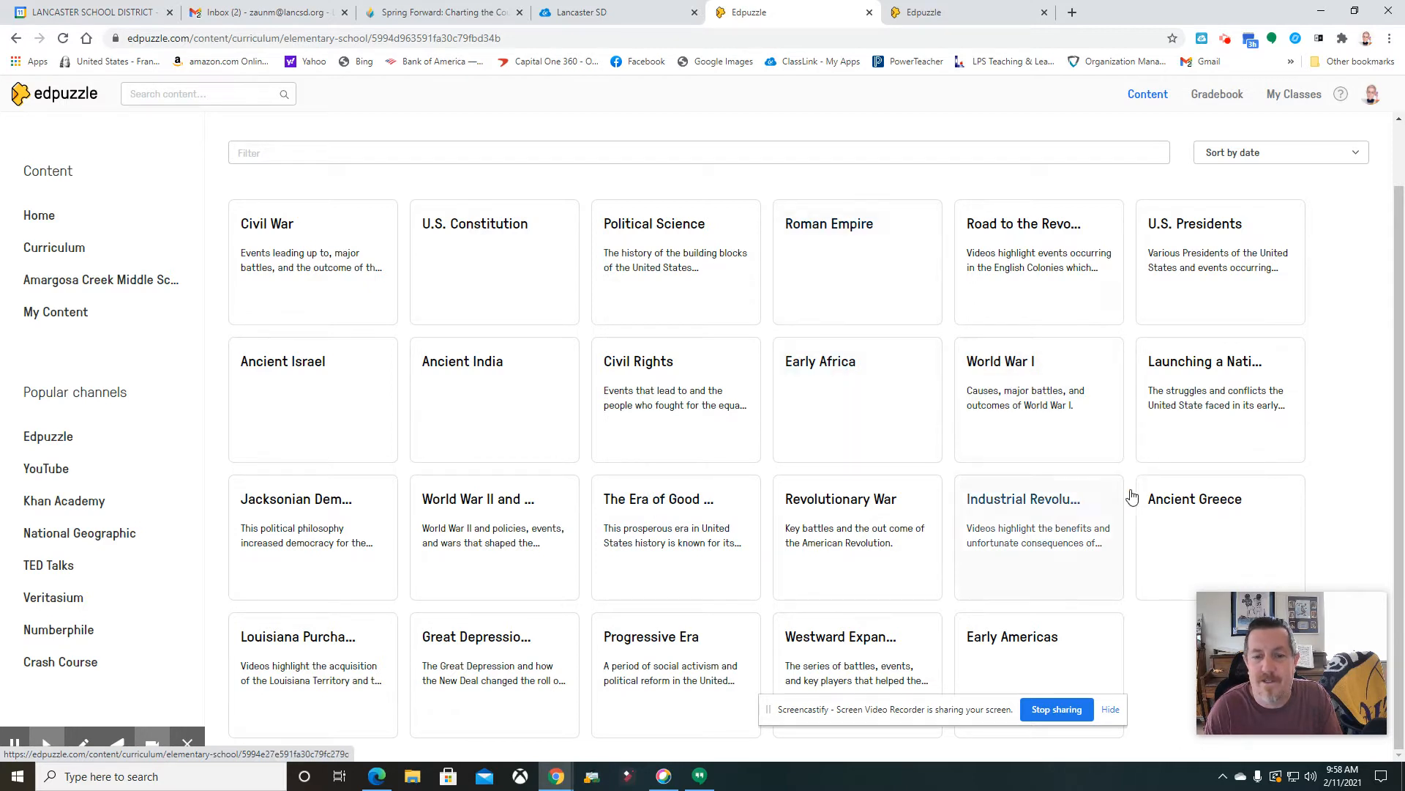
click(876, 270)
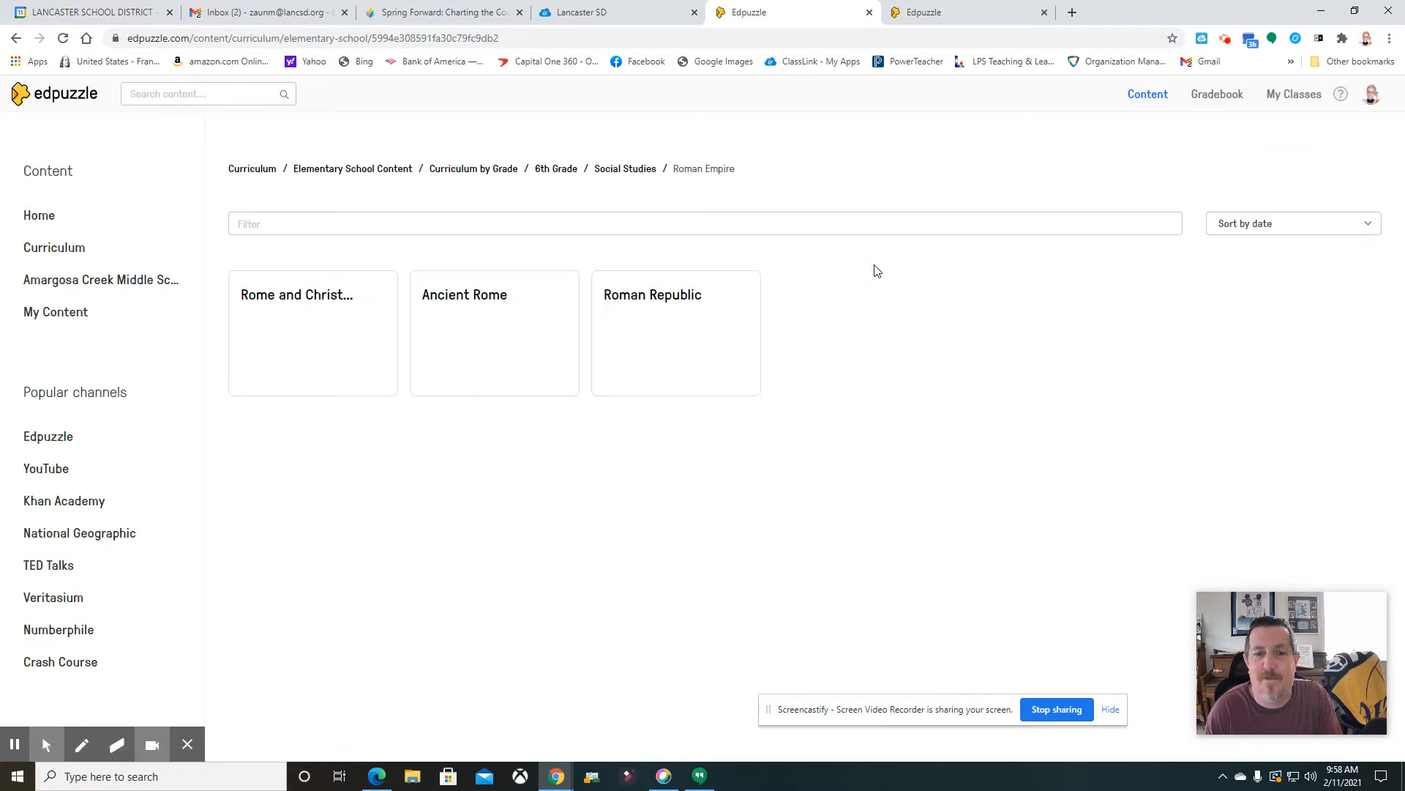
click(481, 350)
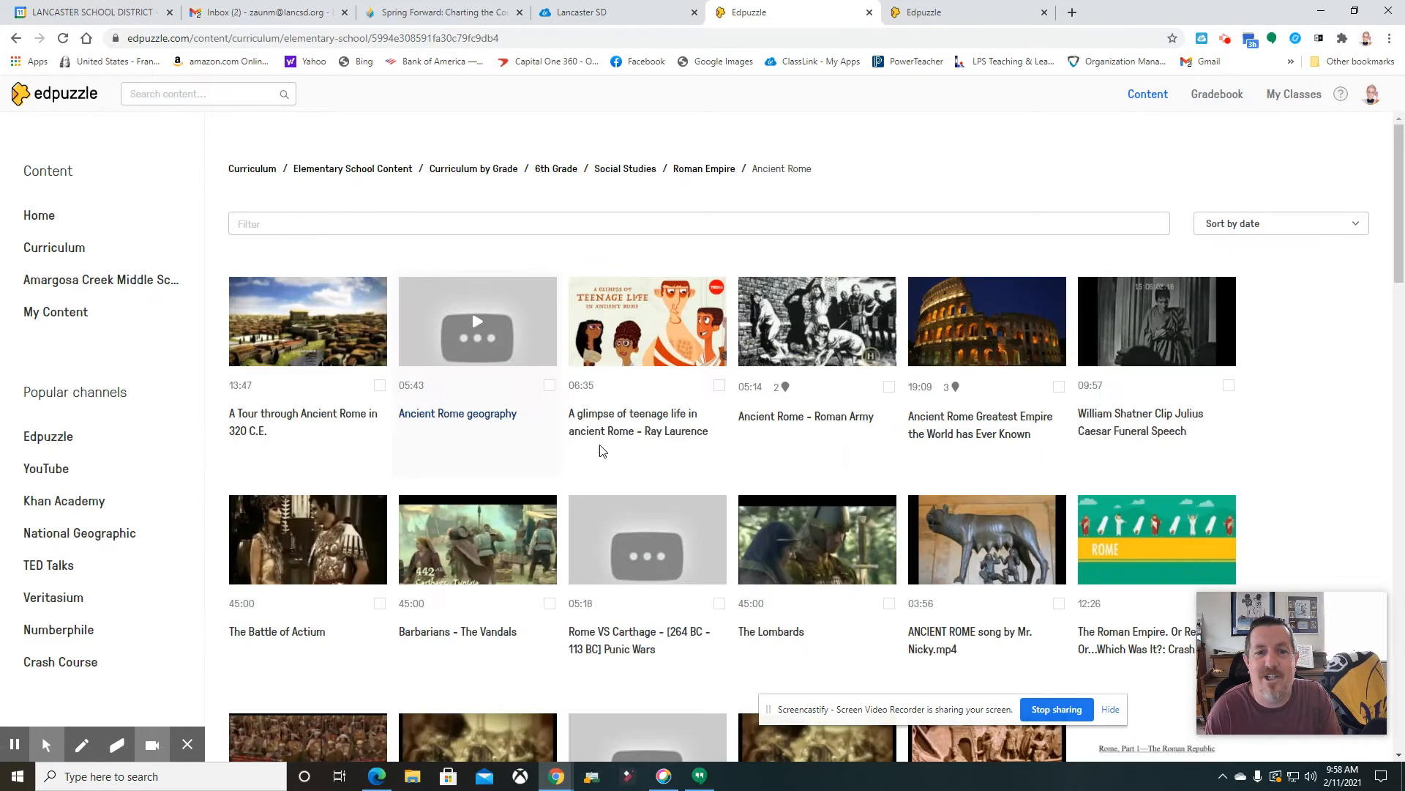
Play A Tour through Ancient Rome in 320 C.E., skip ahead through it in stages and pause it at 11:00
click(331, 364)
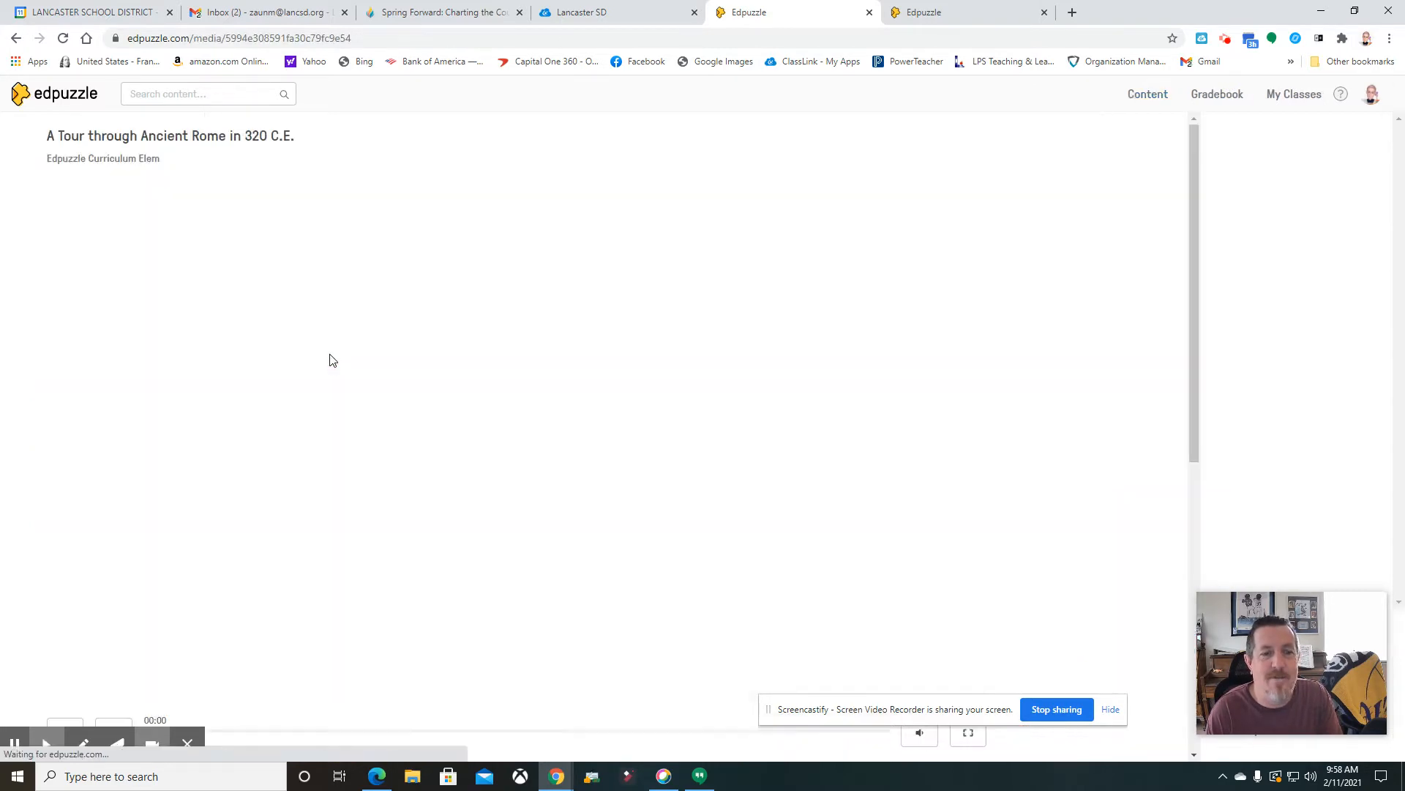
click(521, 445)
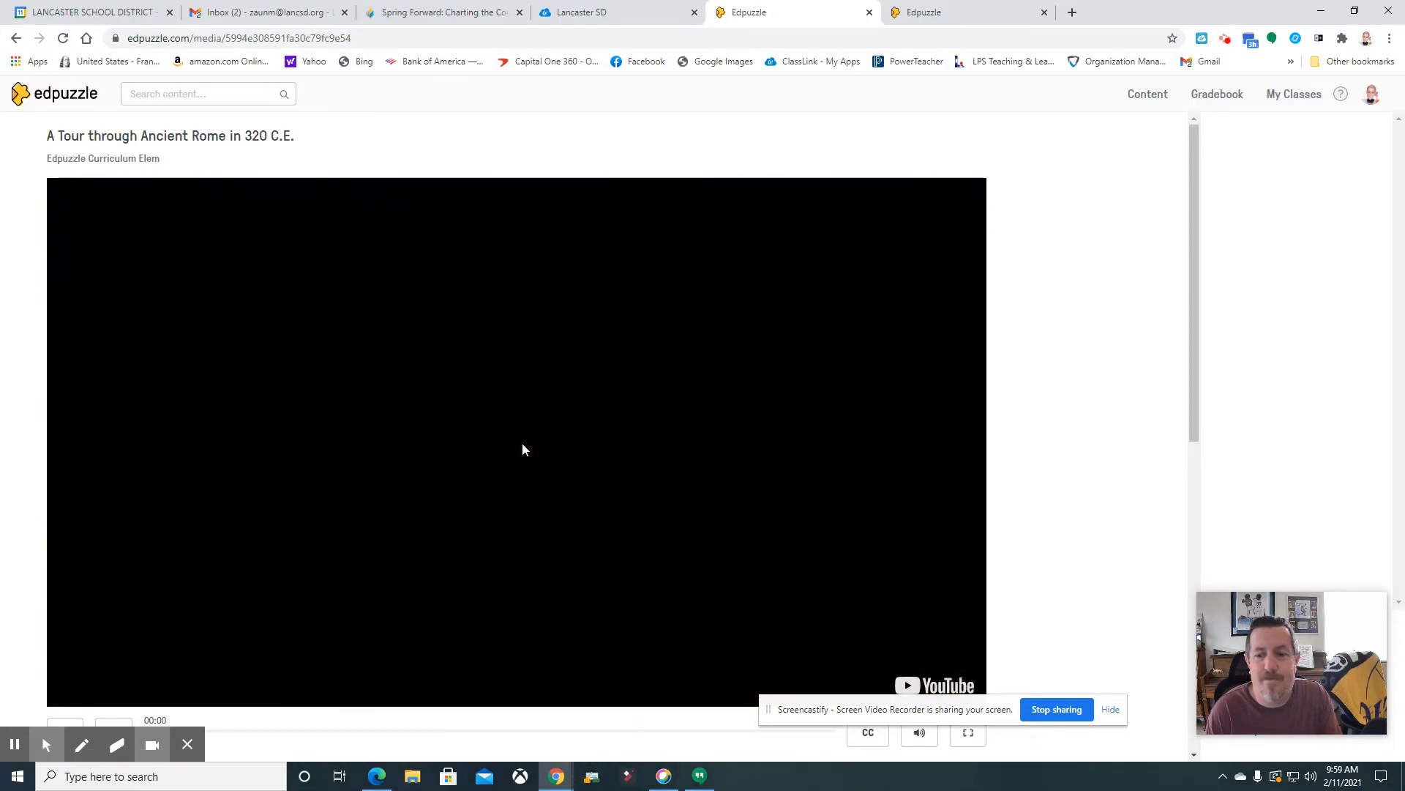
scroll(212, 624, down, 2)
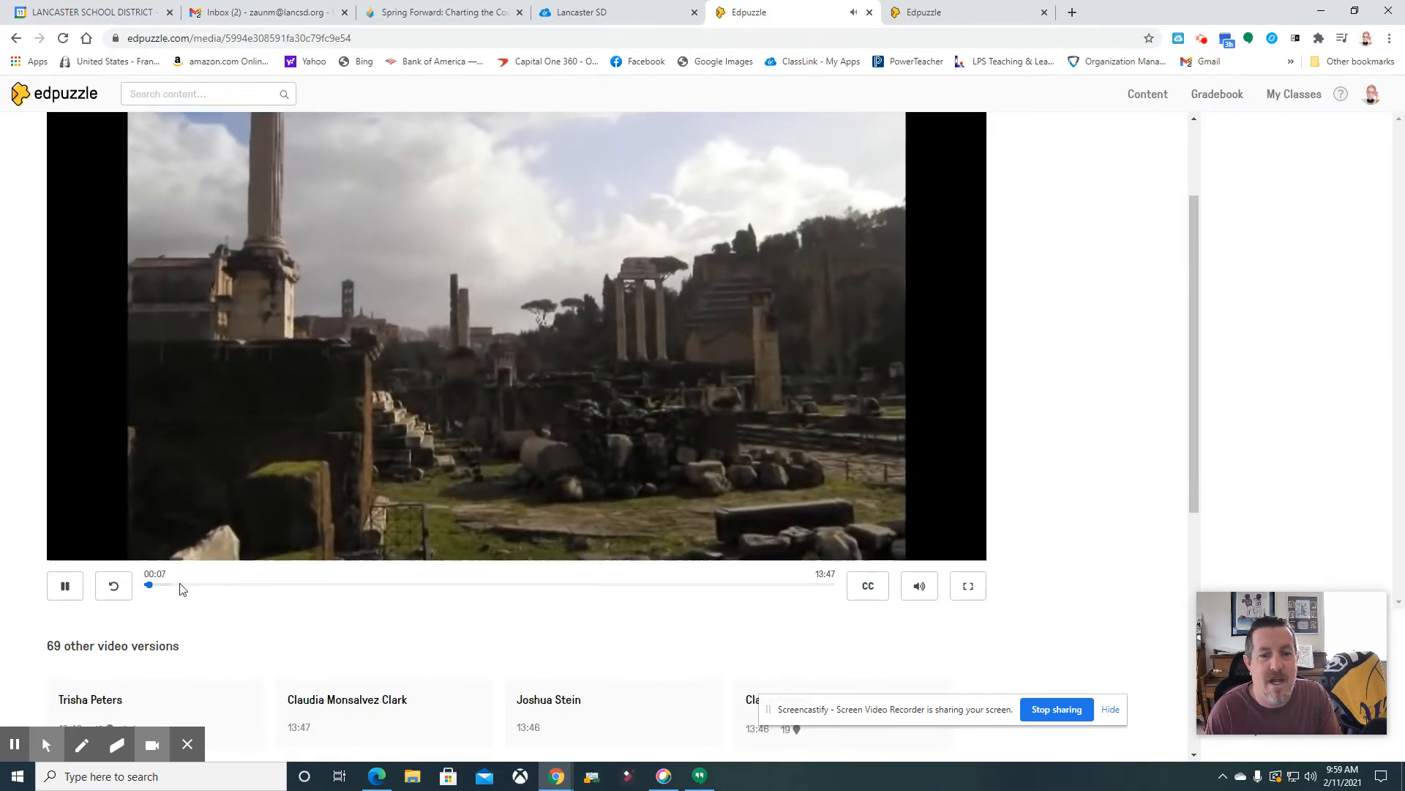
click(183, 586)
scroll(226, 590, up, 1)
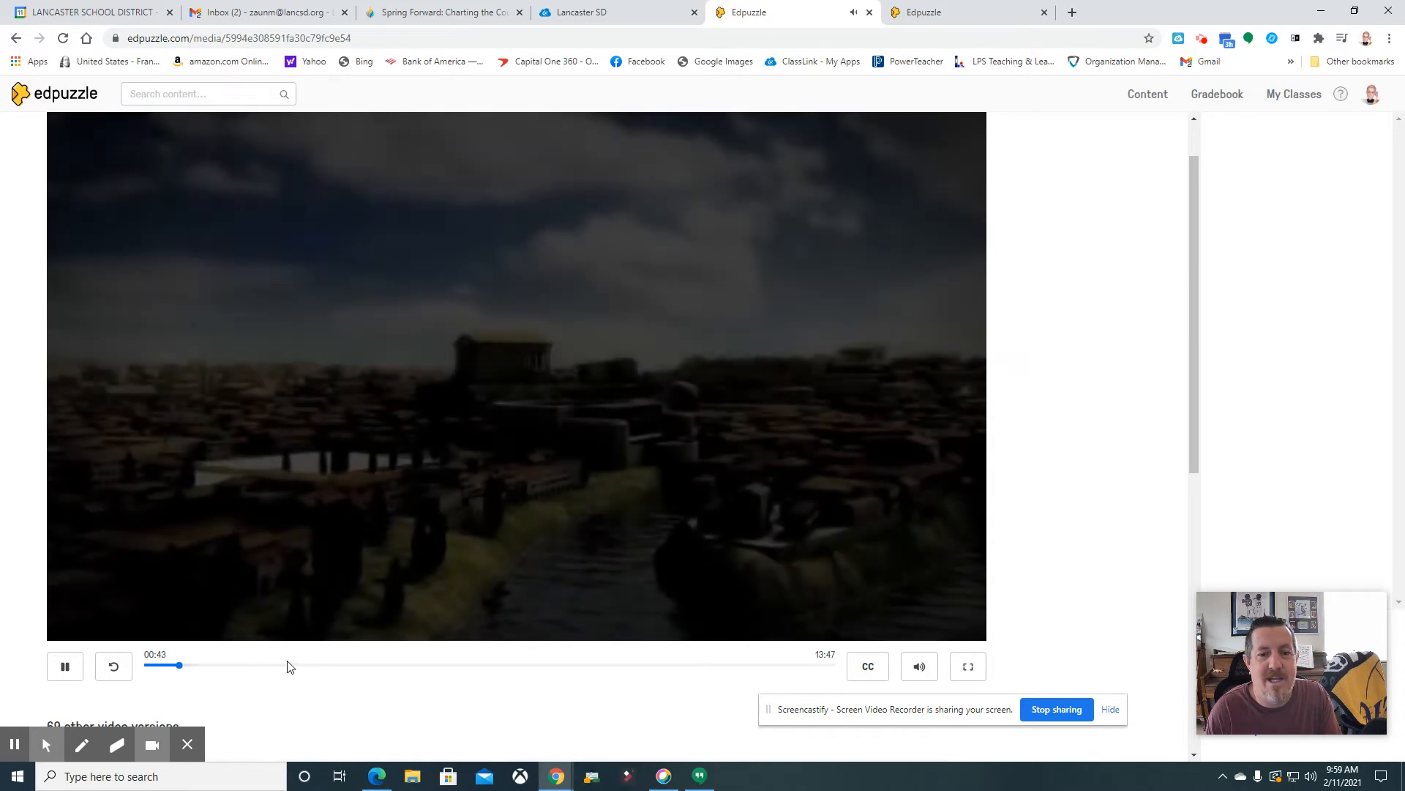
click(248, 664)
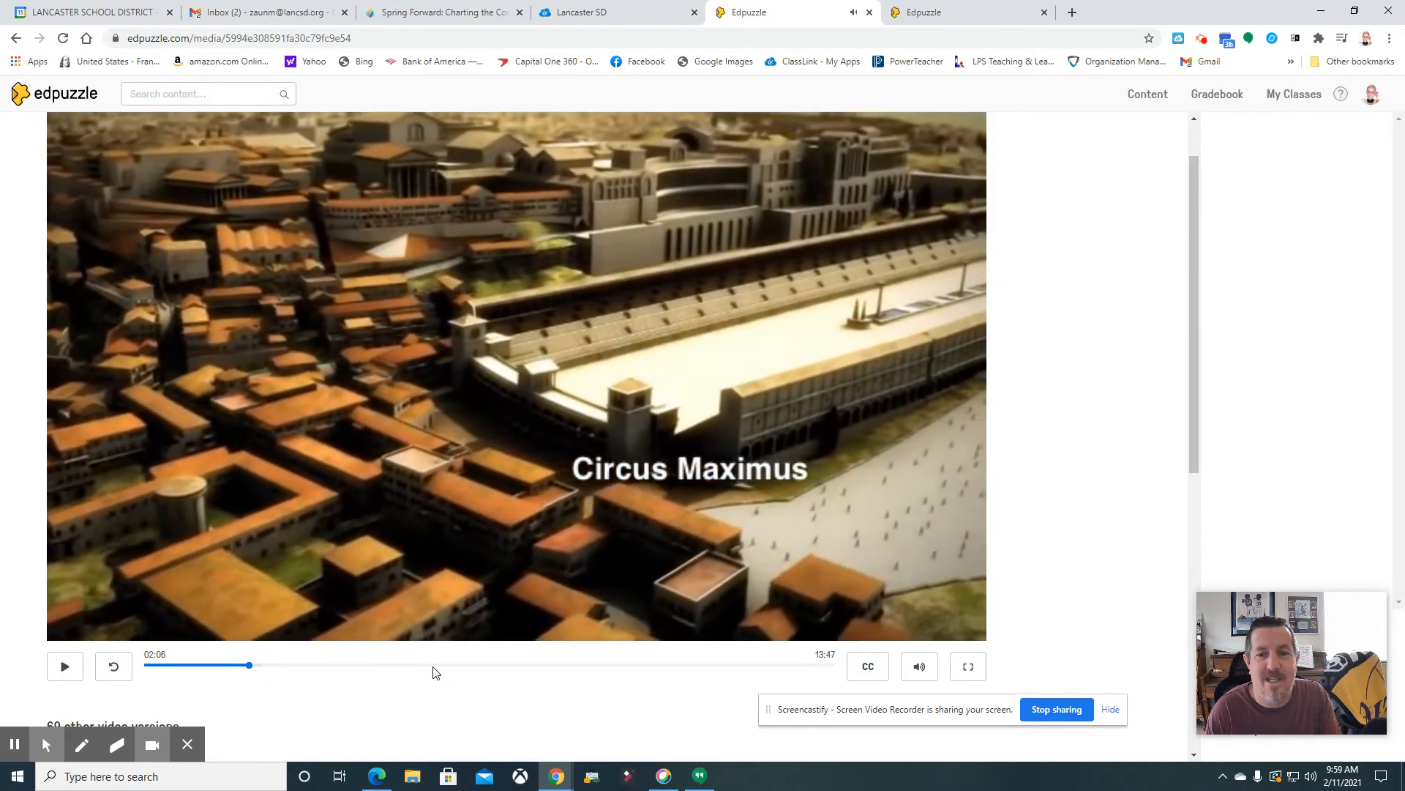
click(433, 666)
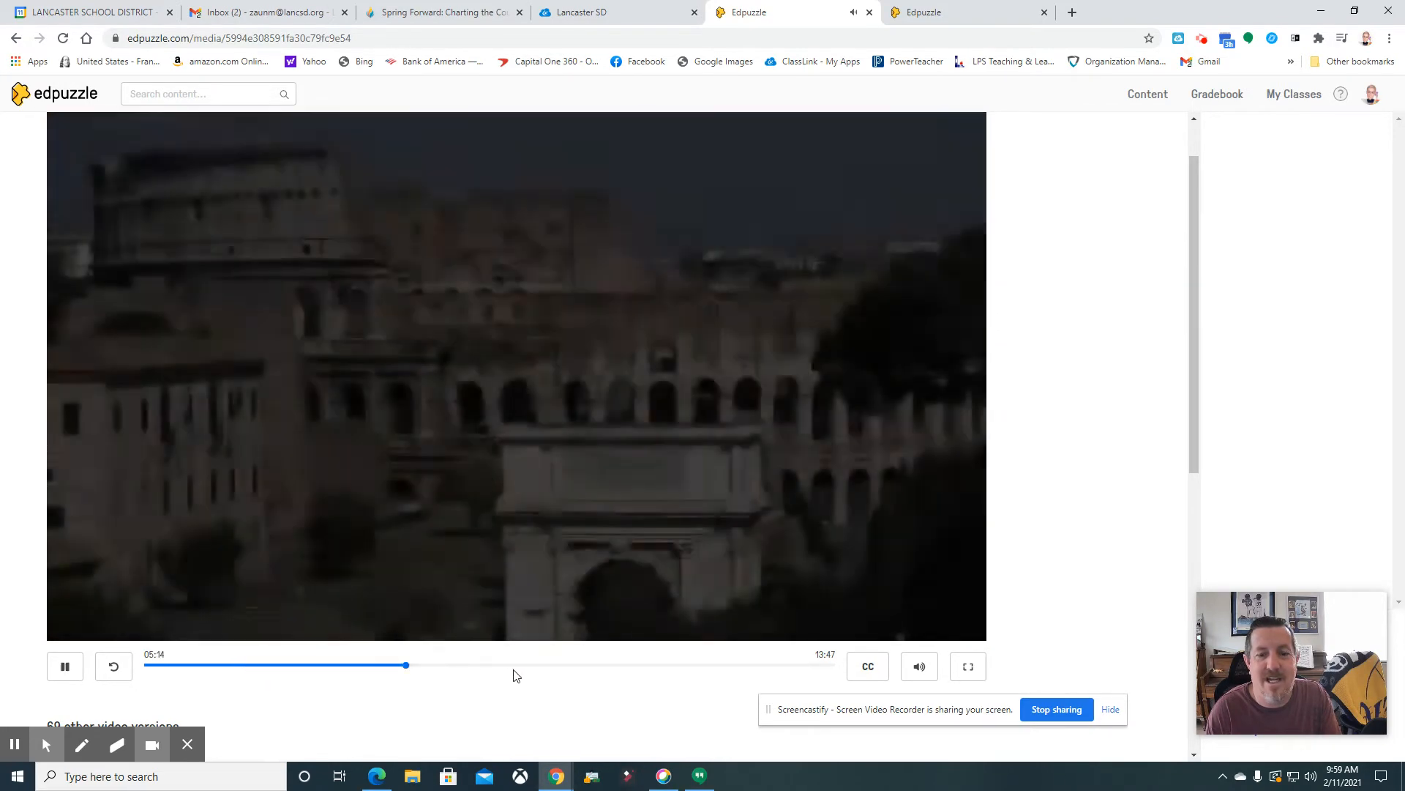
click(558, 666)
click(694, 666)
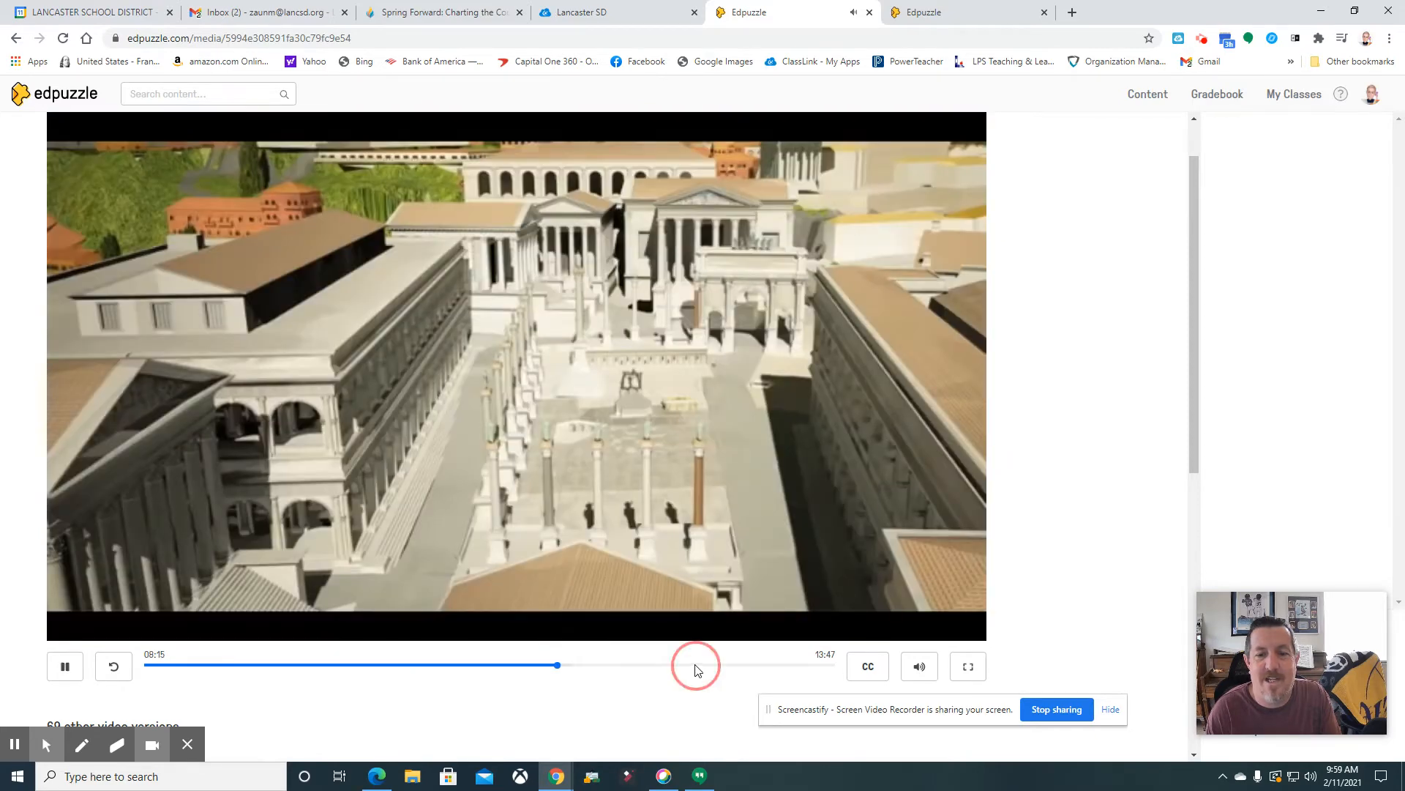
click(66, 666)
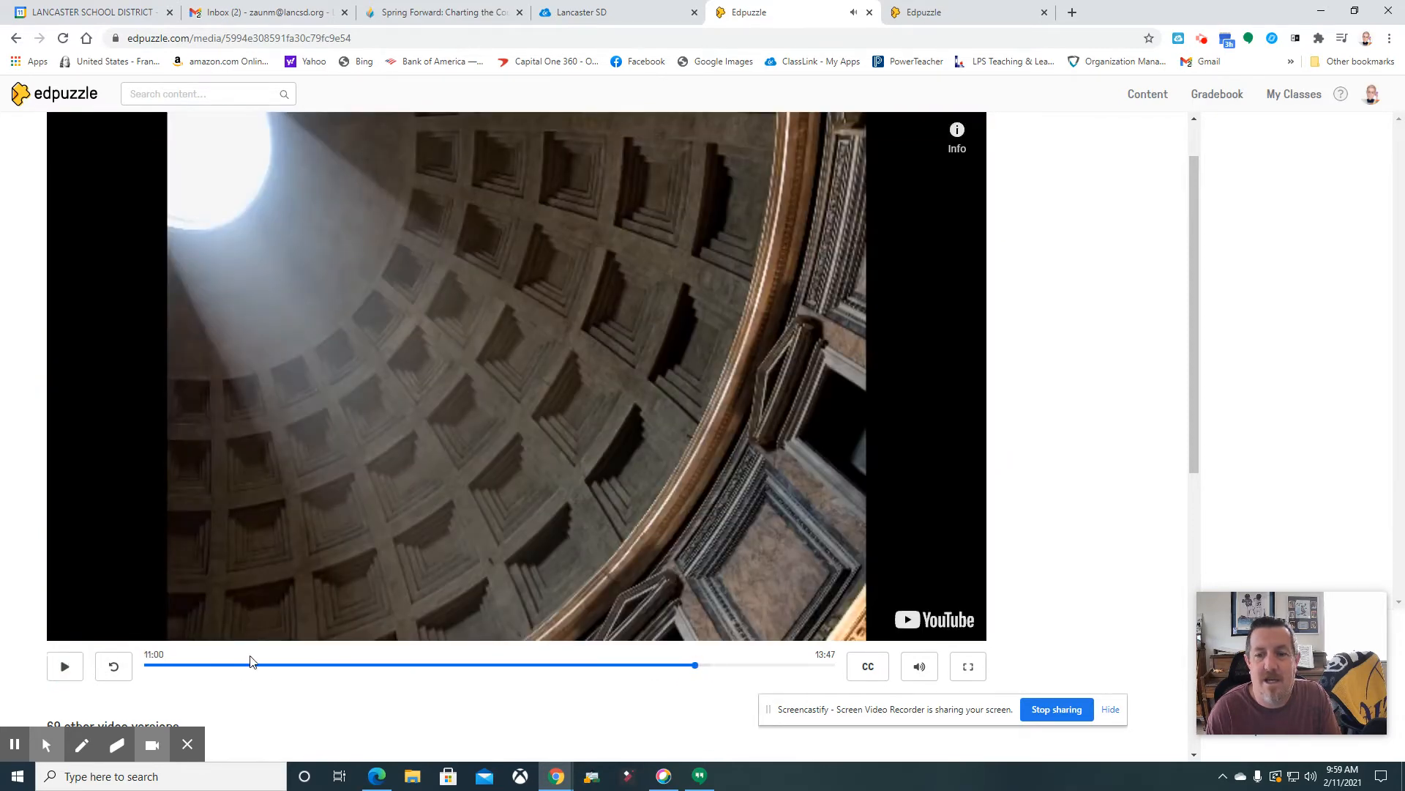
Browse the video's closed-caption languages and return playback to 00:07
click(872, 670)
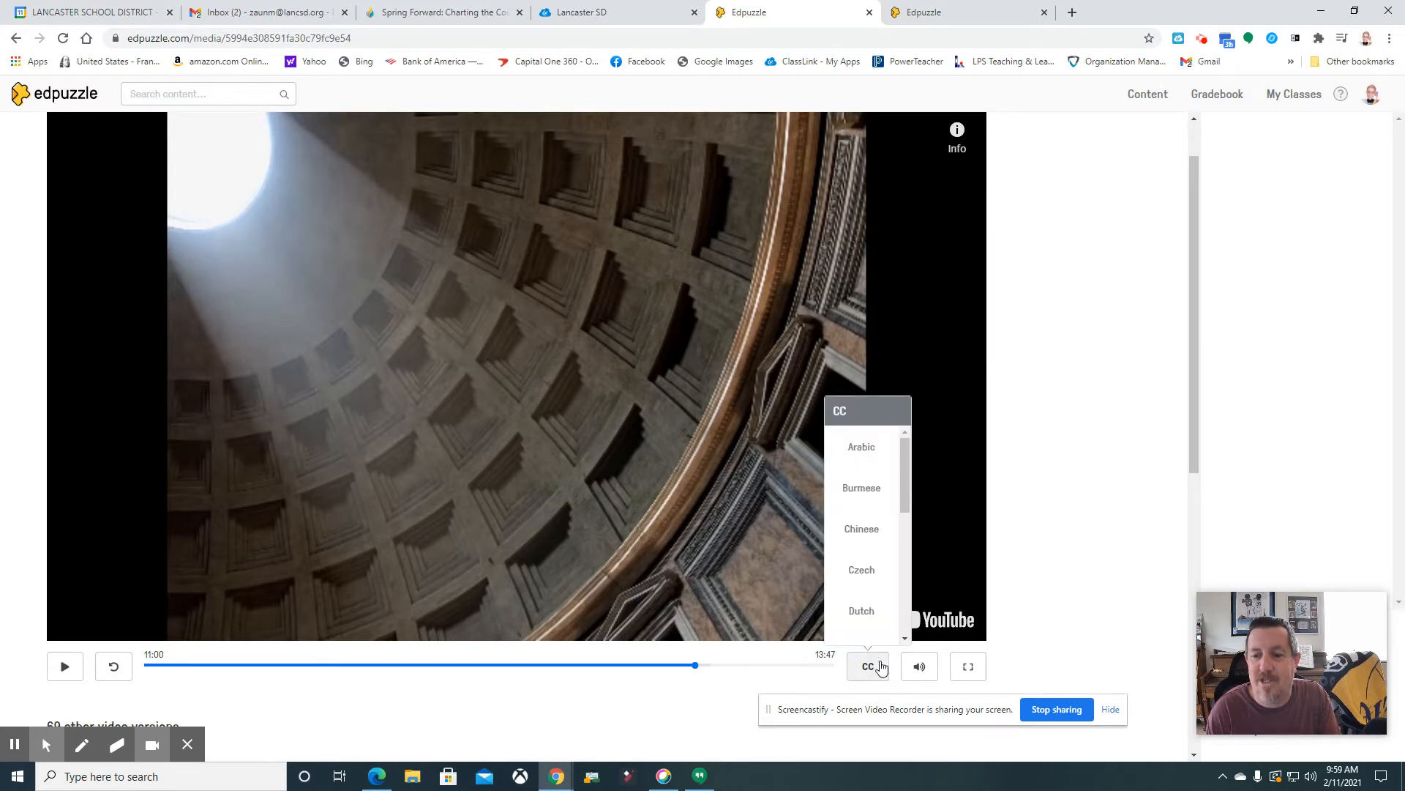
drag(908, 486, 913, 587)
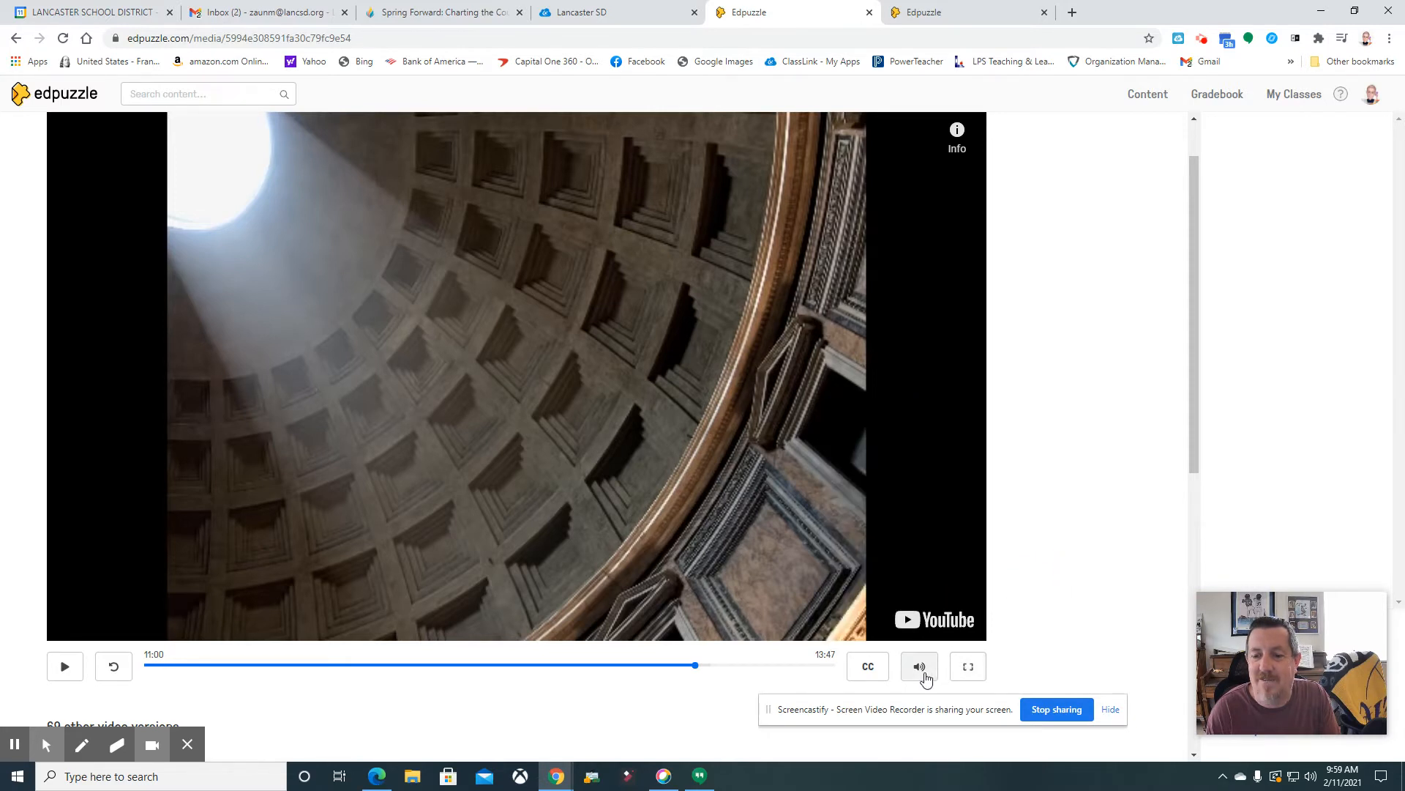
mouse_move(924, 674)
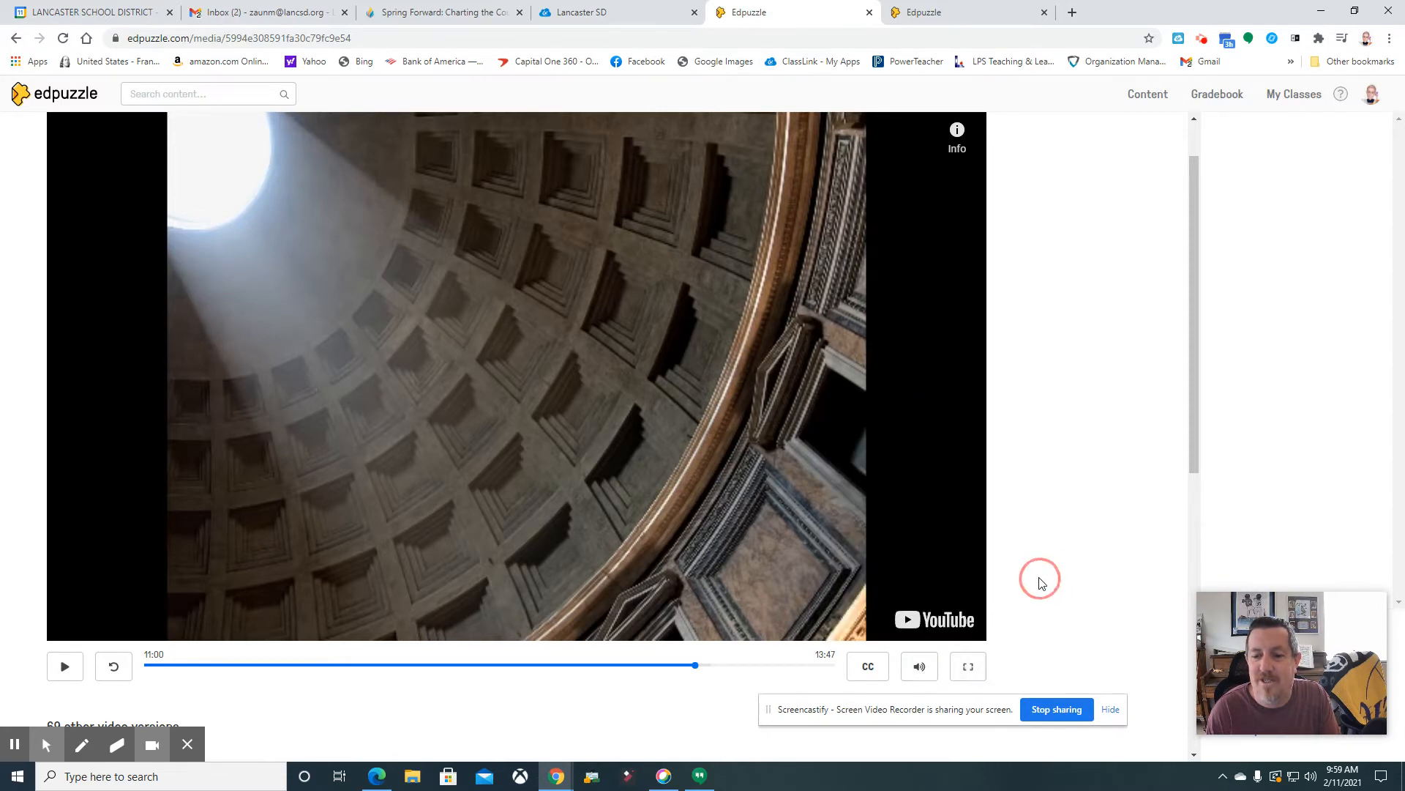
click(151, 666)
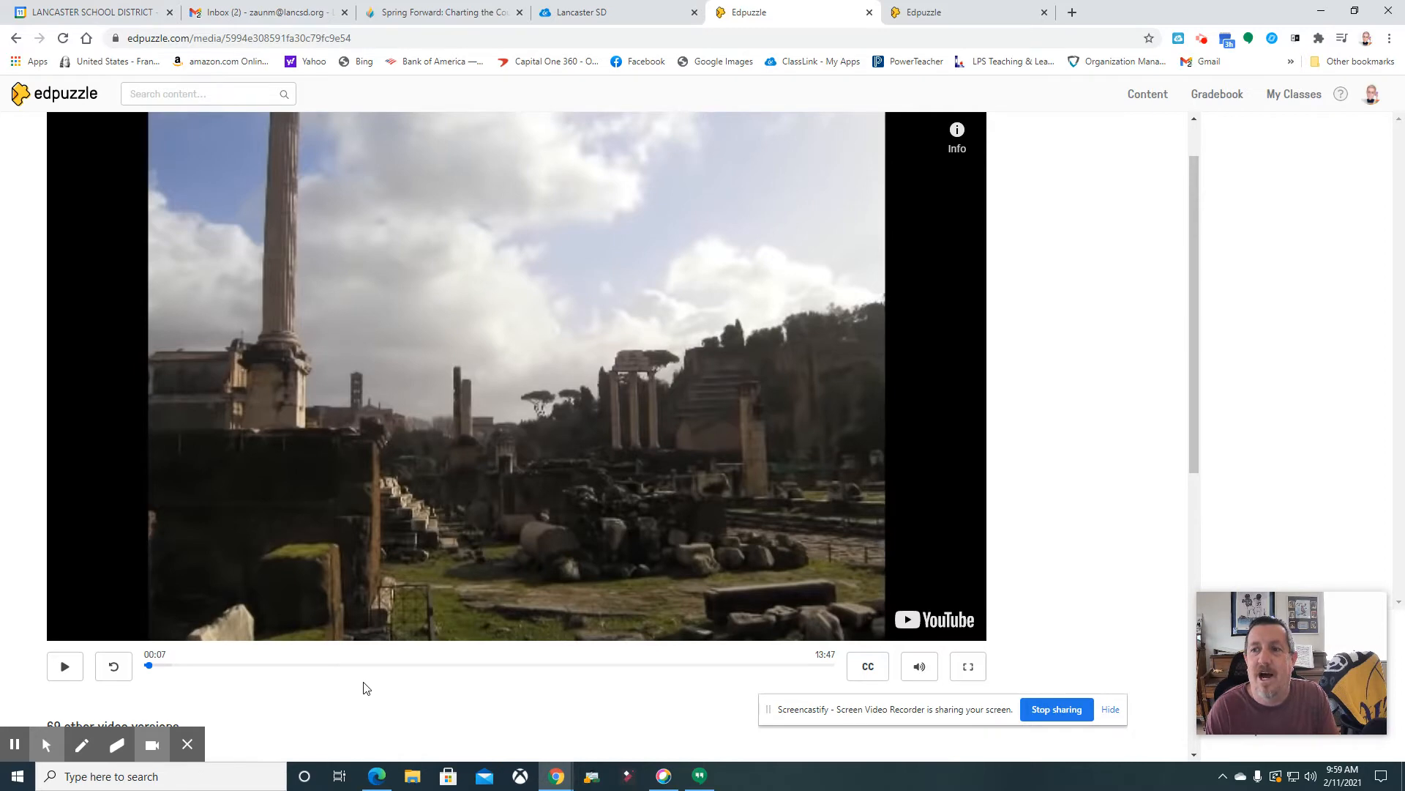
Look over the other versions of the Ancient Rome tour video and the similar videos
scroll(366, 686, down, 5)
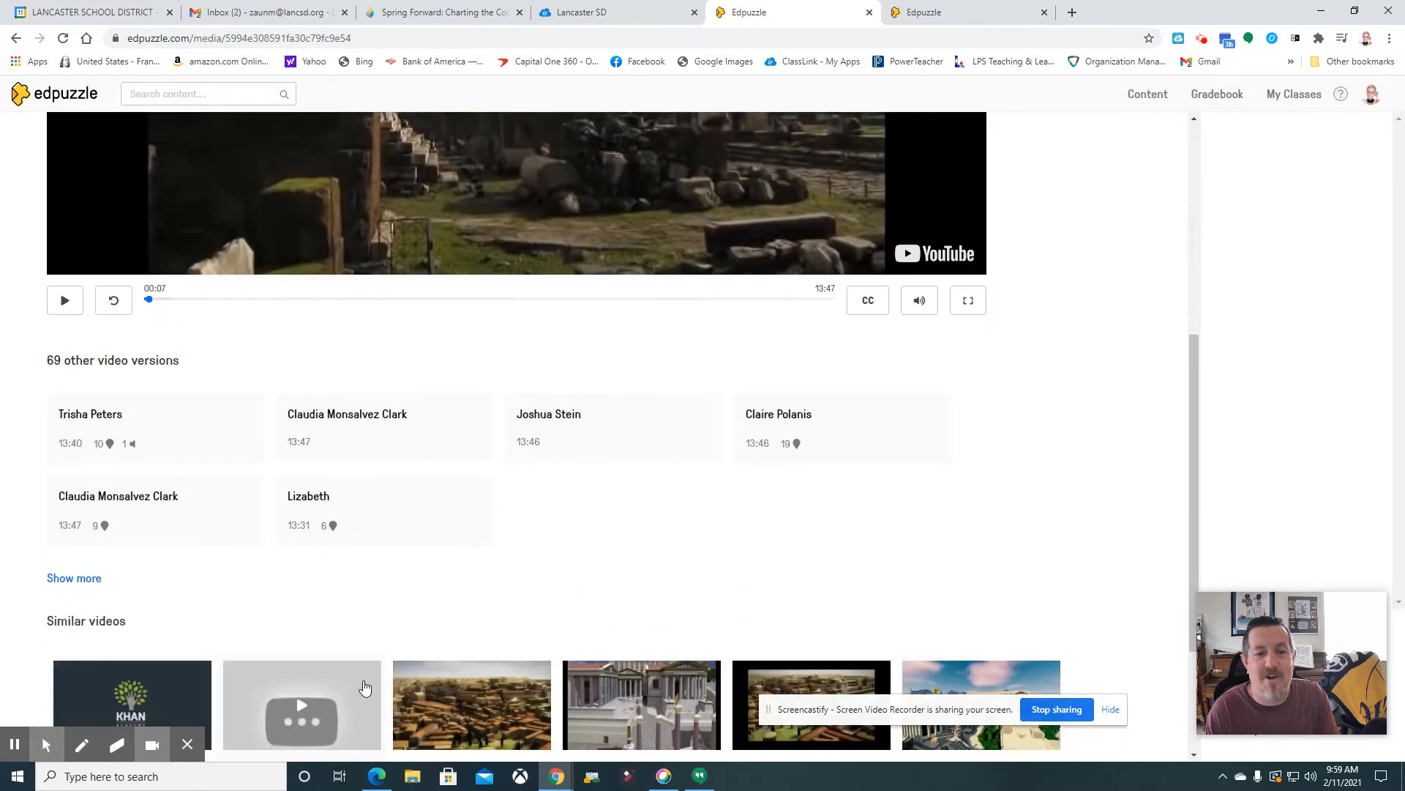
scroll(410, 621, down, 3)
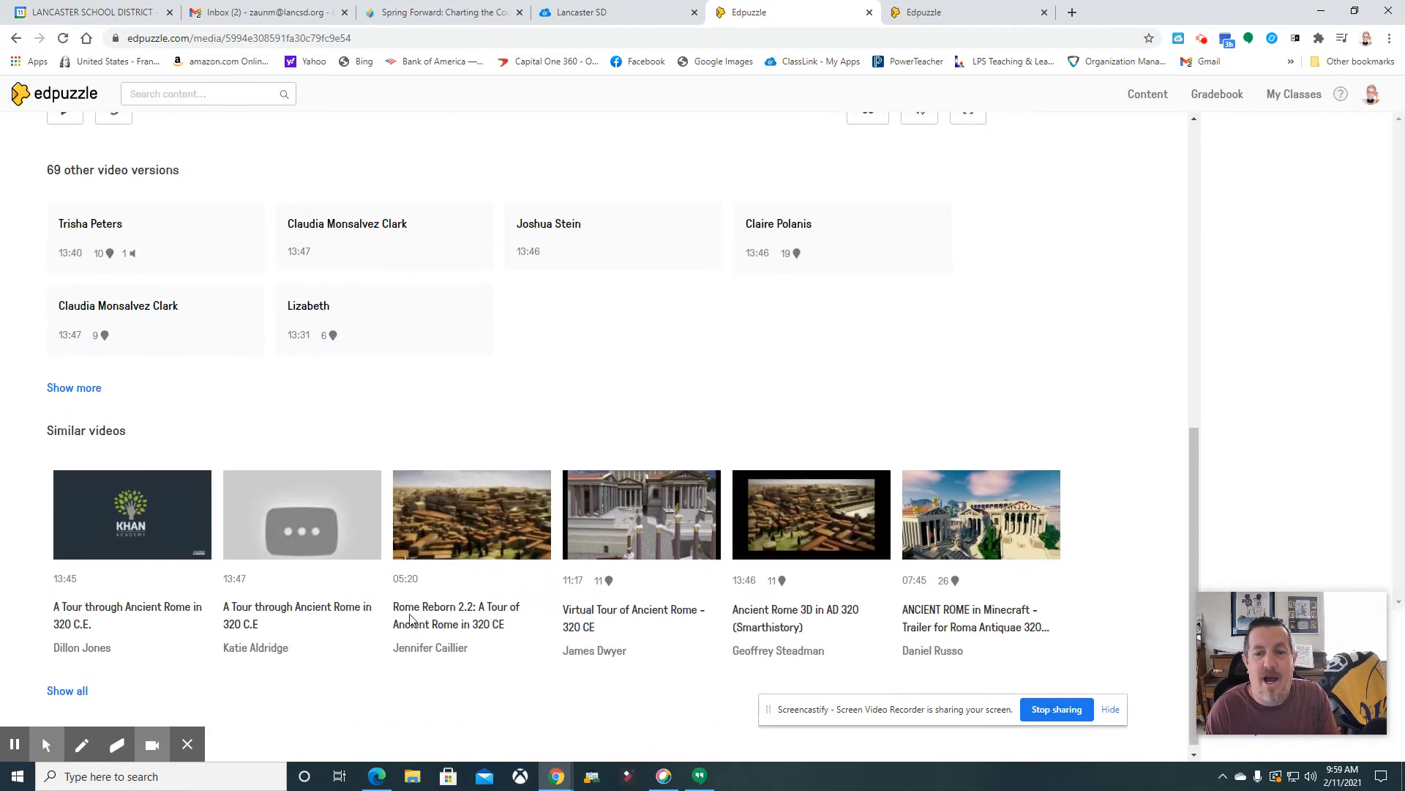
scroll(407, 620, up, 8)
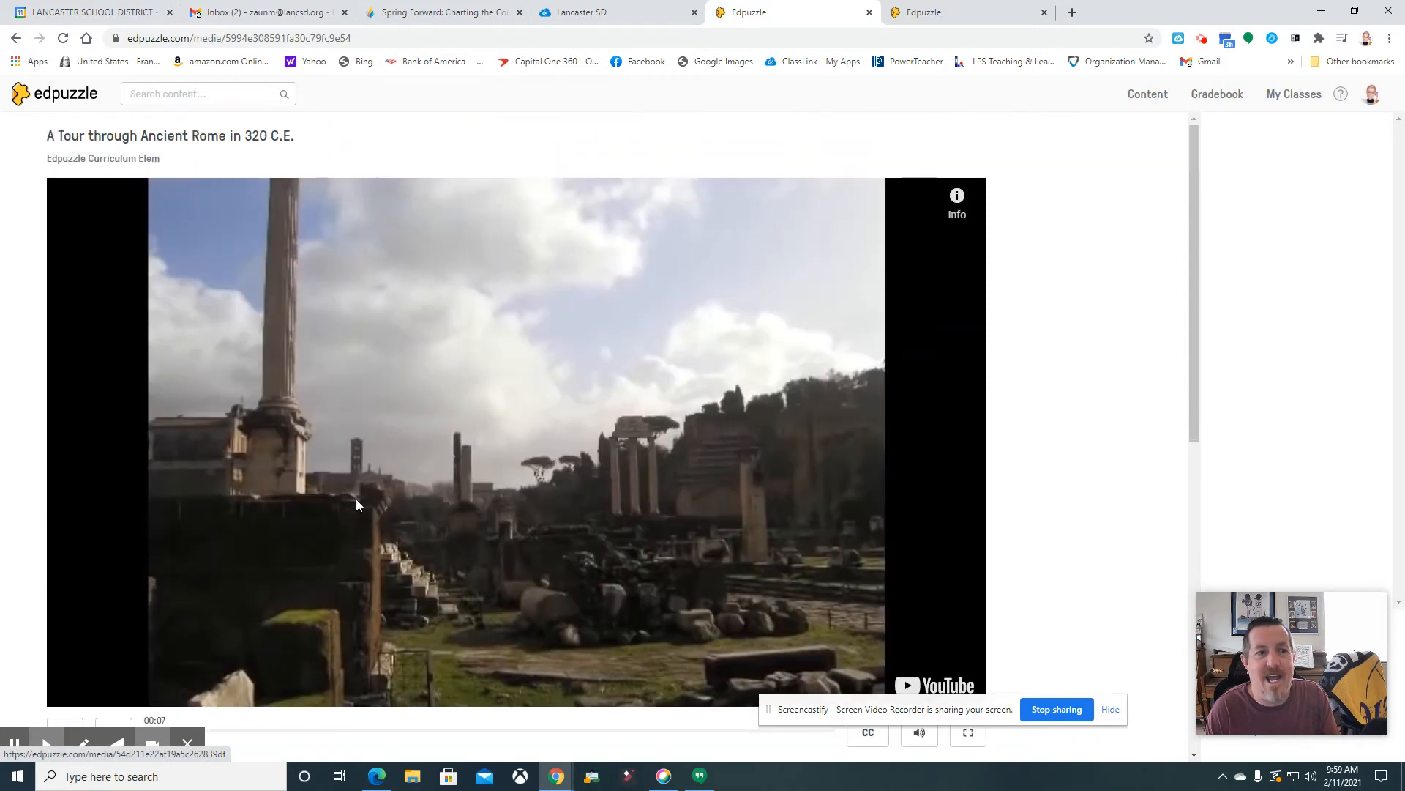
Return to the Ancient Rome video list, select A Tour through Ancient Rome in 320 C.E. and open it for editing
click(17, 39)
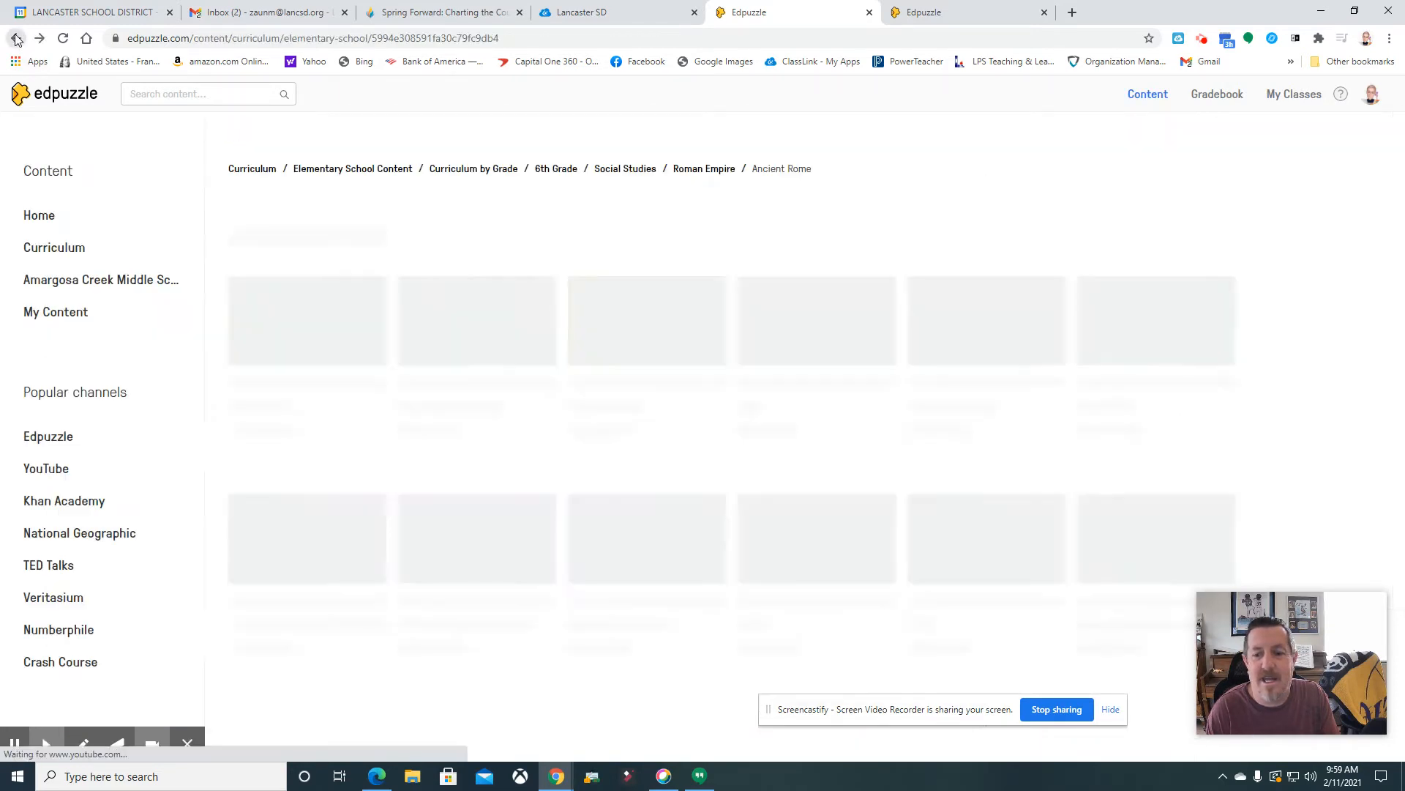
click(379, 386)
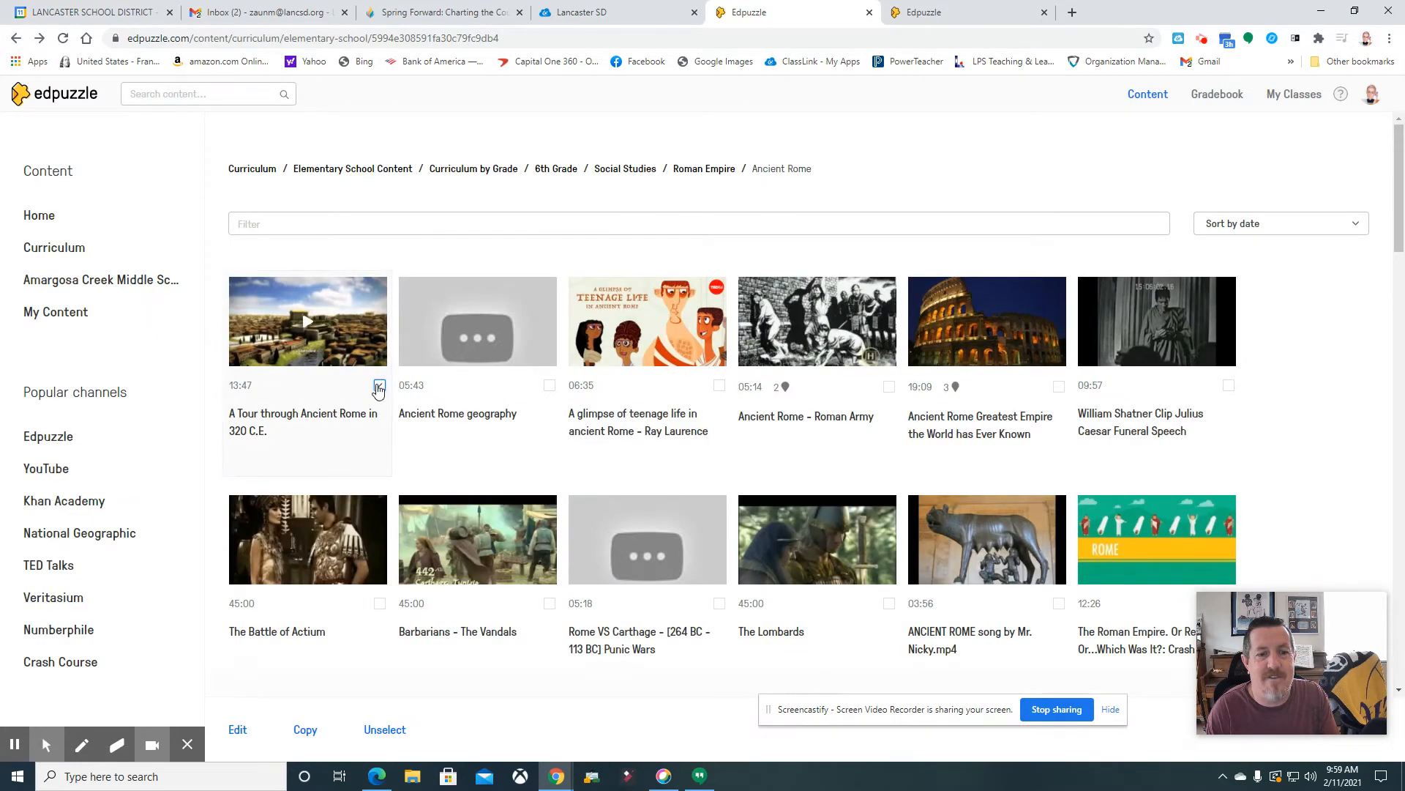
scroll(483, 476, down, 3)
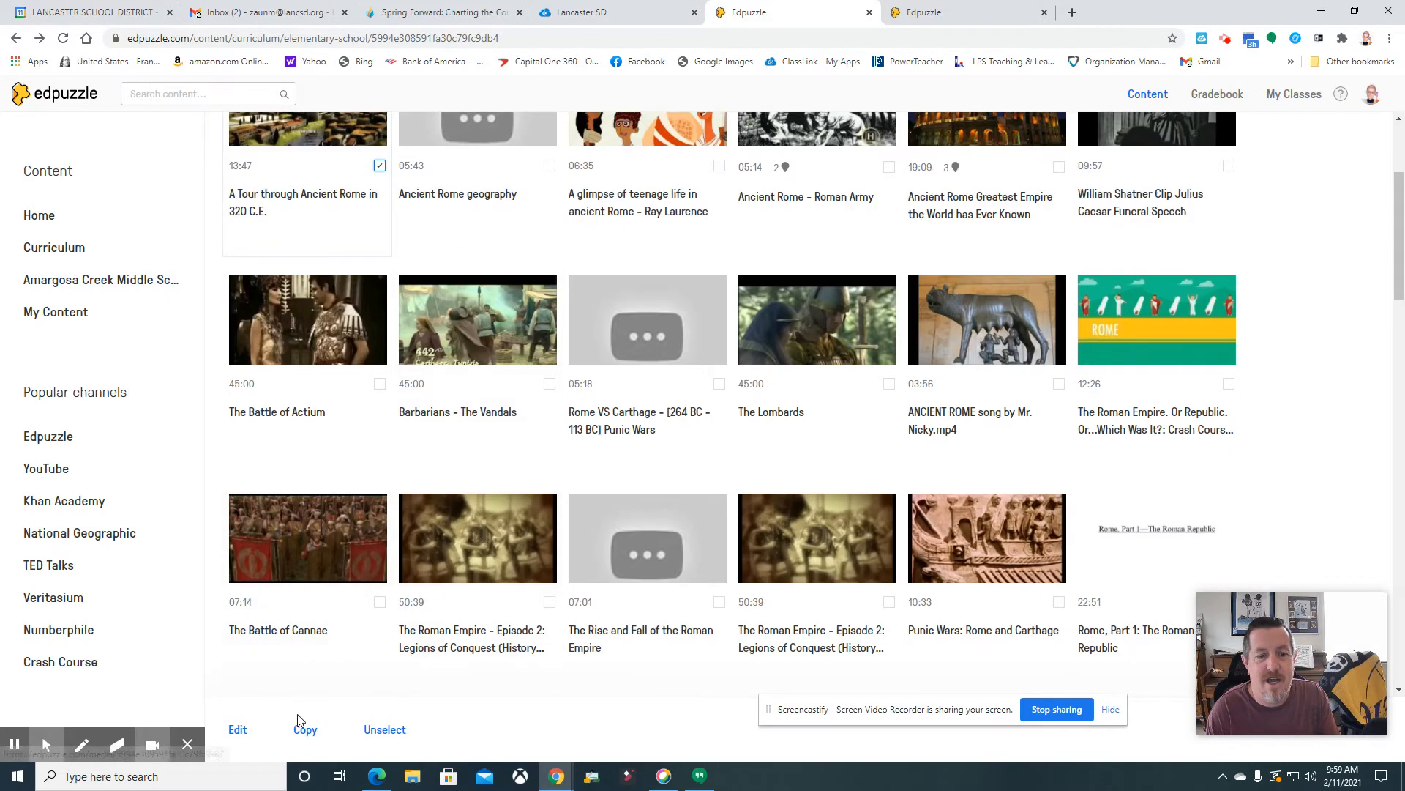
click(236, 730)
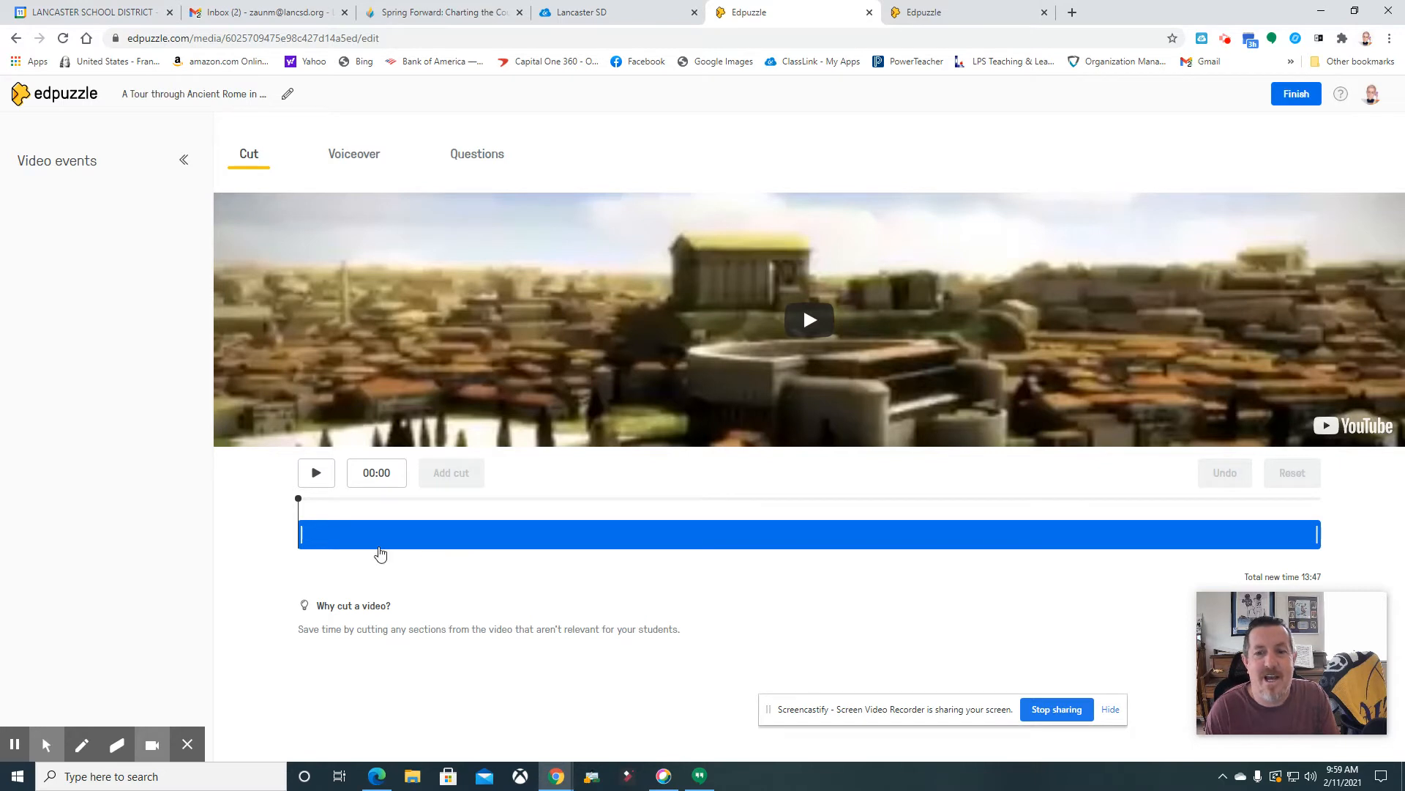
Try trimming the video's start to 00:32 and restore the full beginning
click(313, 535)
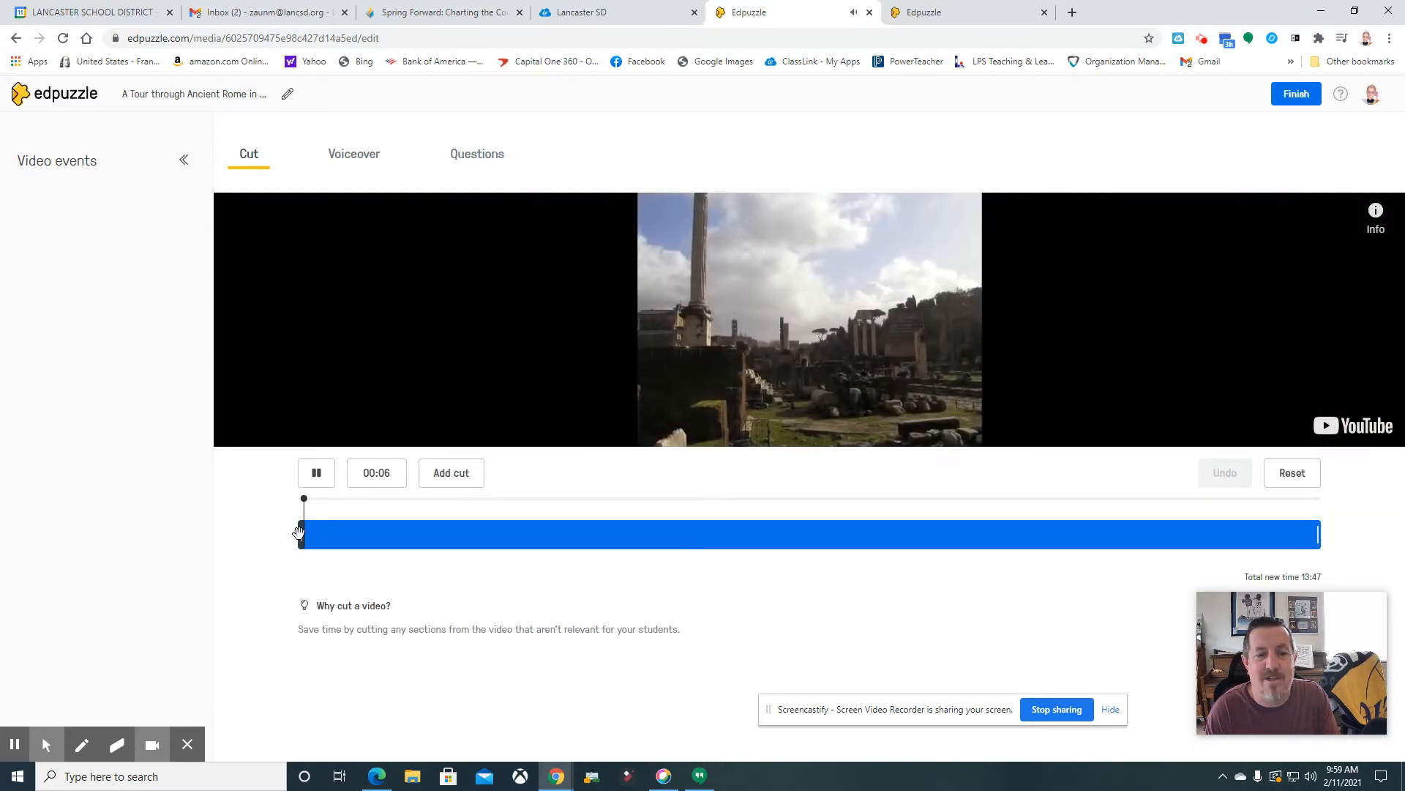
drag(301, 535, 362, 540)
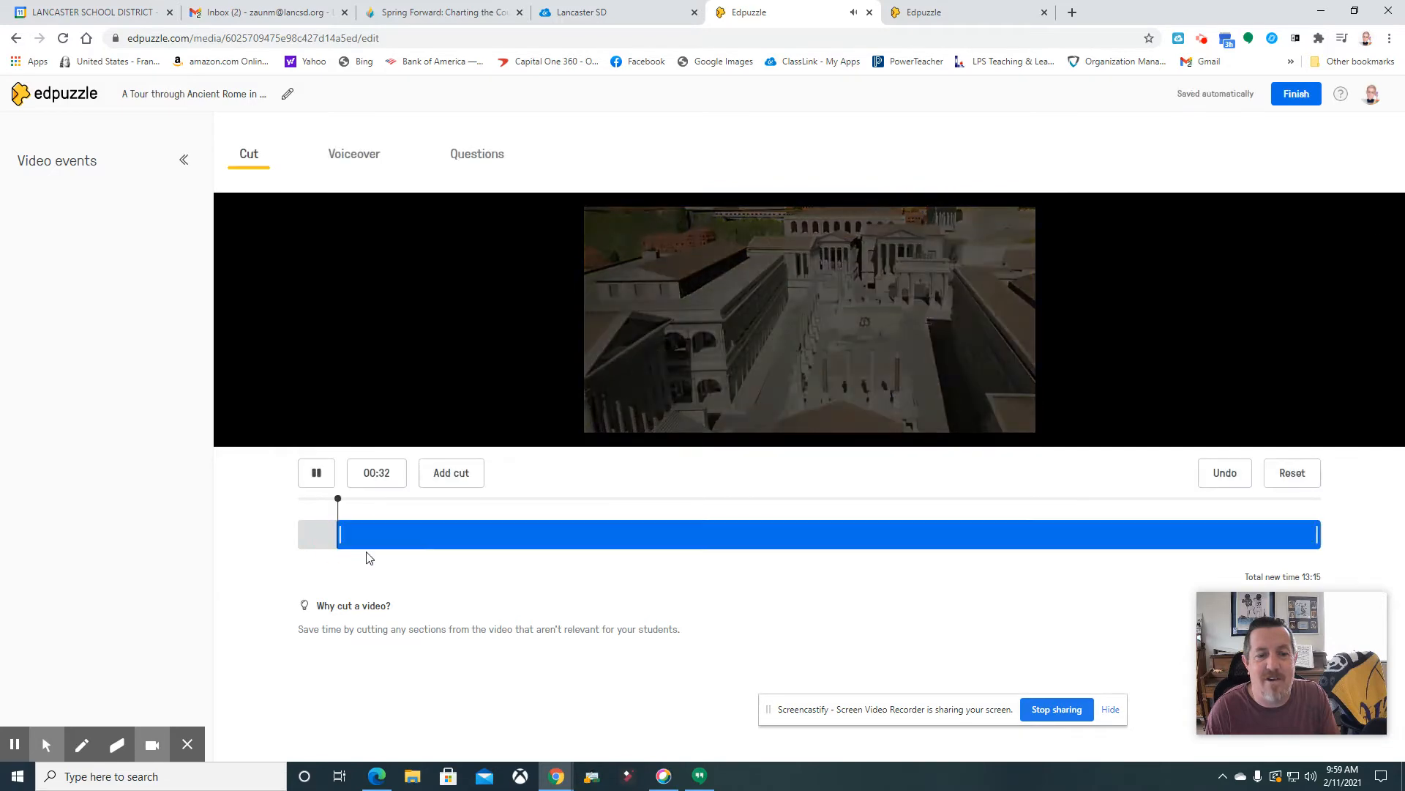
click(421, 539)
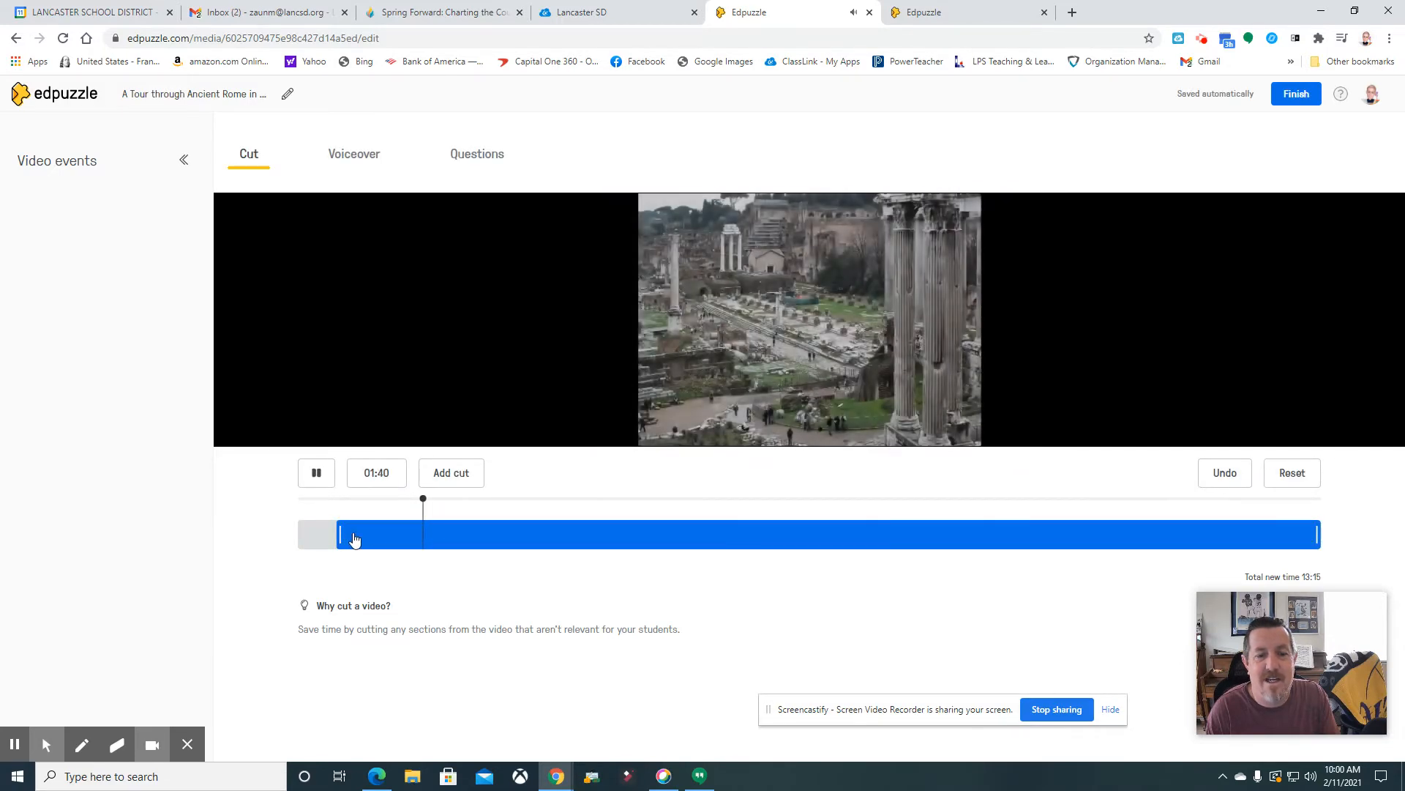
drag(339, 534, 290, 535)
Try cutting the section from 02:50 to 03:33 out of the video and reset the cuts
click(509, 546)
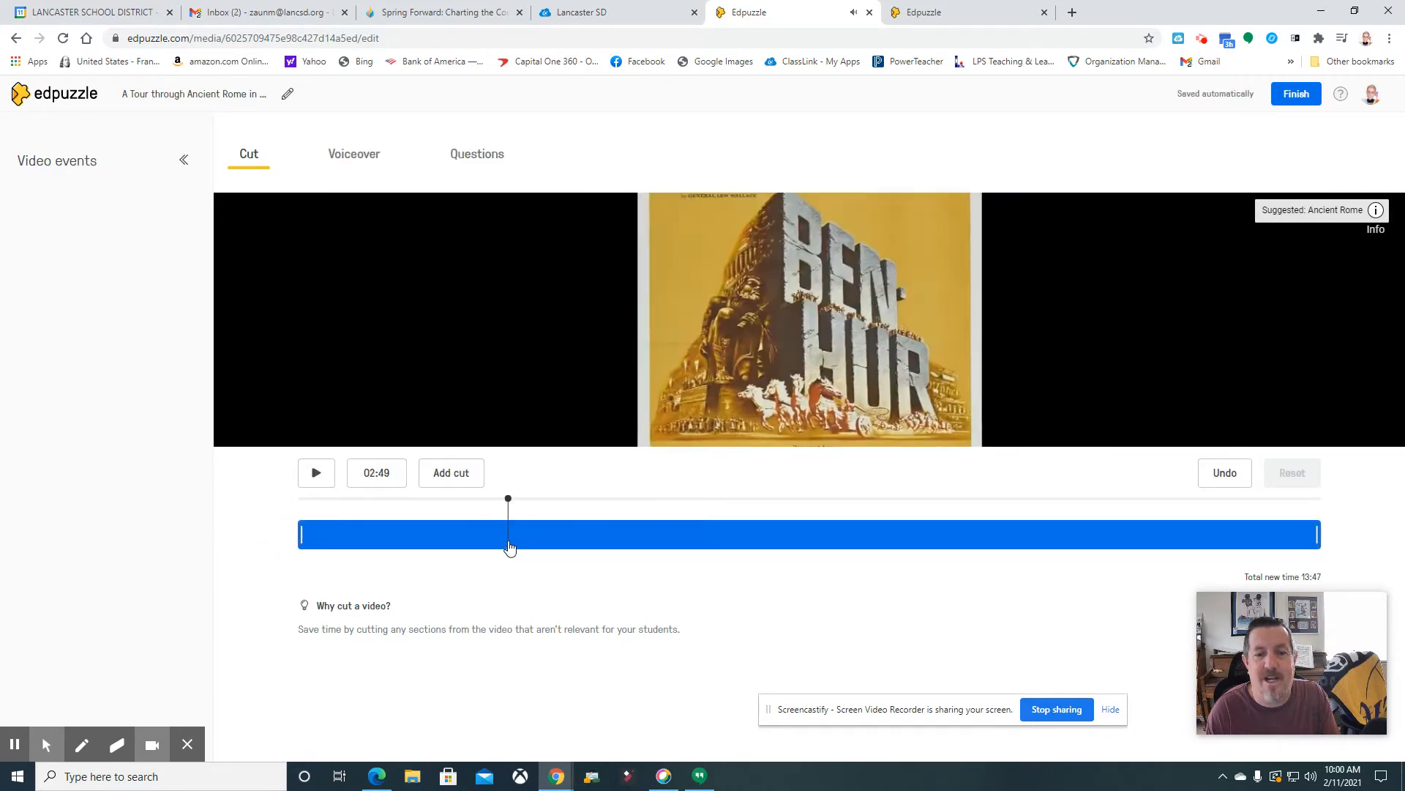
click(449, 480)
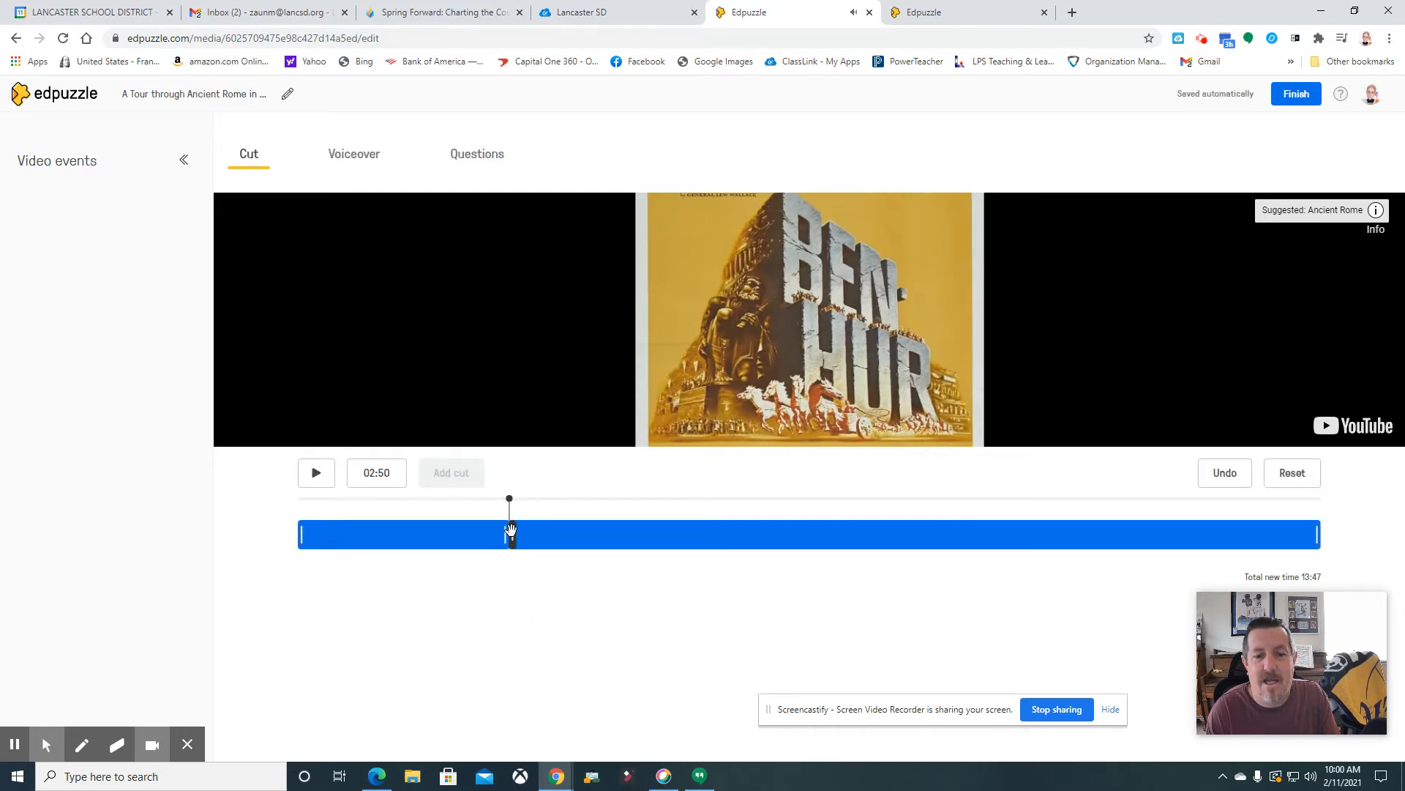
drag(512, 534, 561, 538)
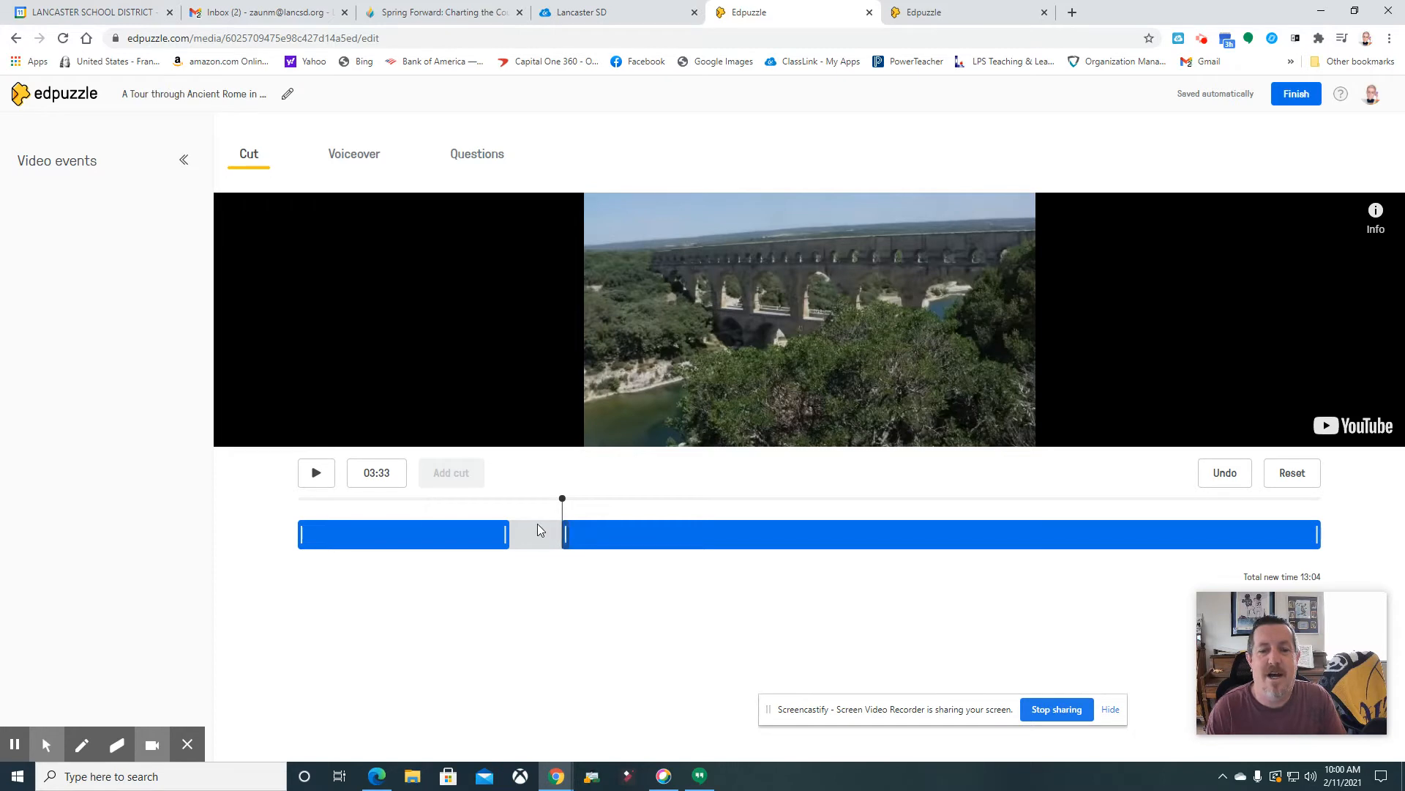
click(1281, 477)
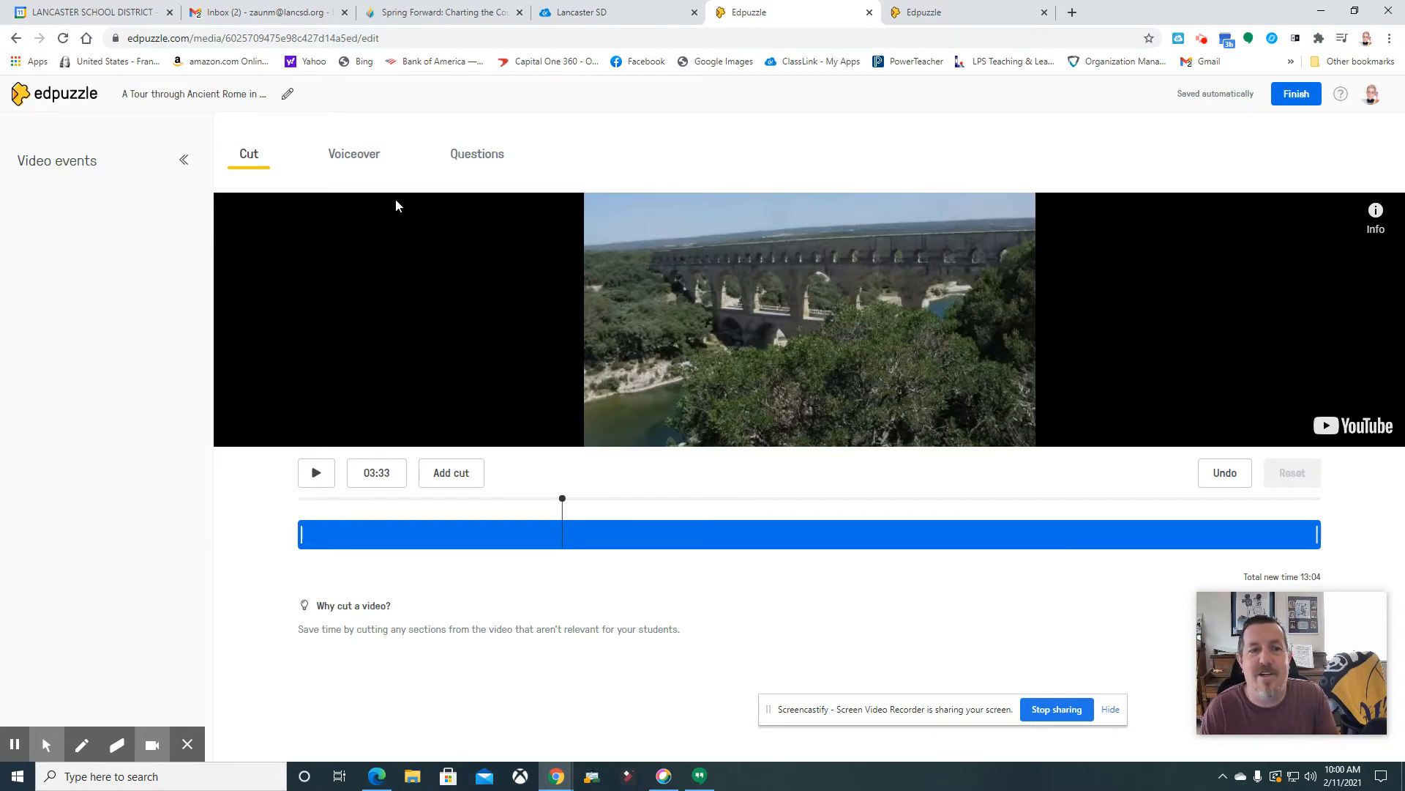
View the video's voiceover editing and open its question editing
click(360, 155)
click(482, 159)
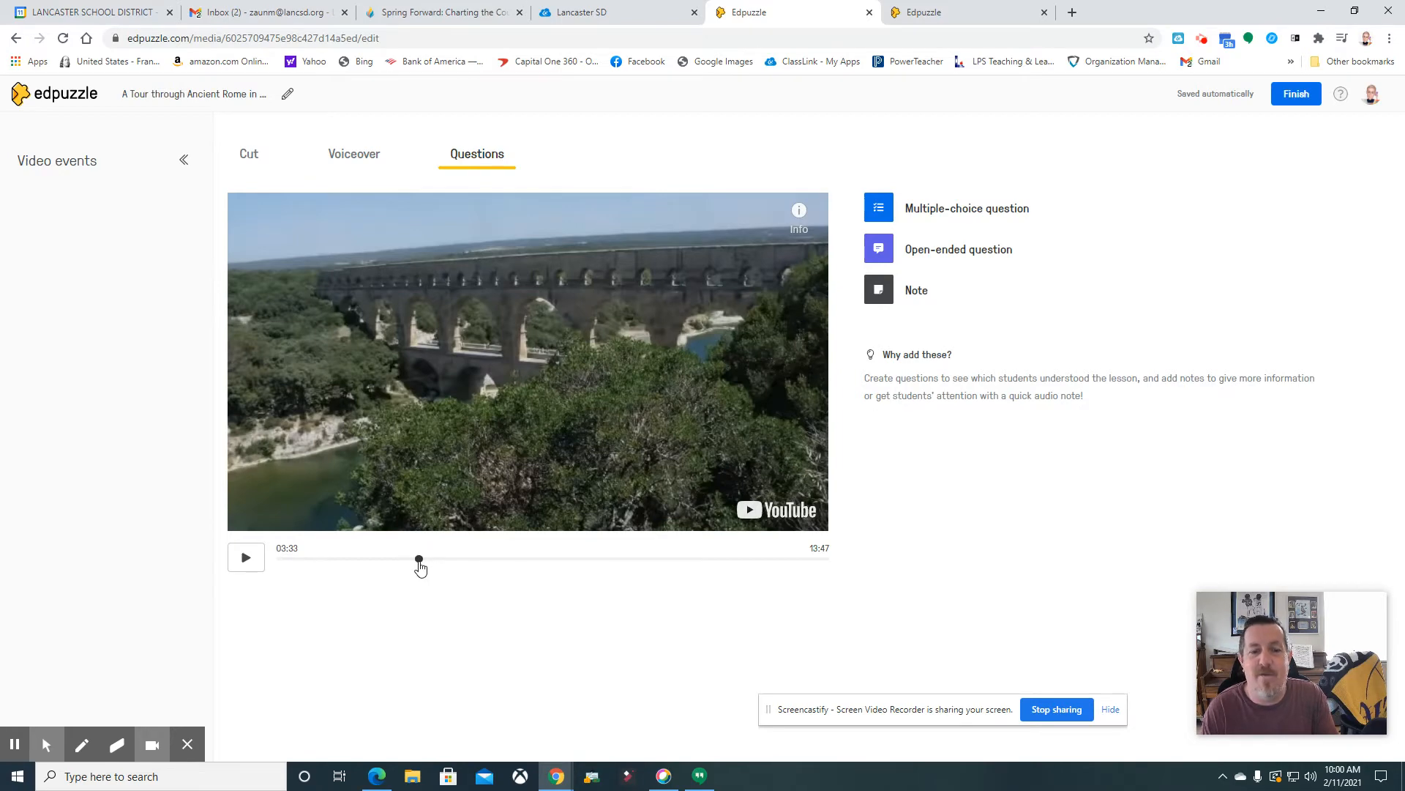
Add an open-ended question at 03:28 asking "Why were the Aqueducts important to Ancient Rome!" and save it
mouse_move(418, 558)
mouse_down()
mouse_move(326, 565)
mouse_move(419, 570)
mouse_up()
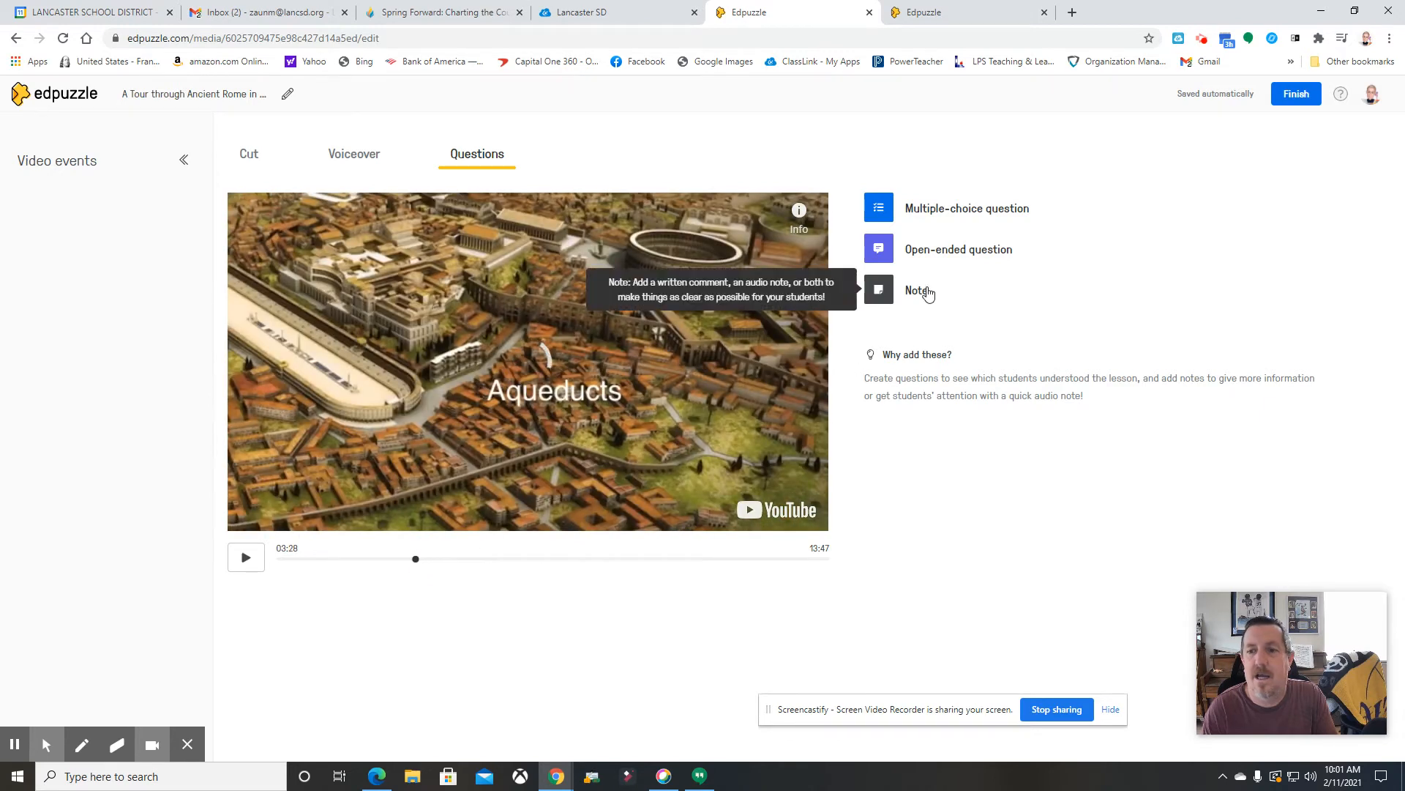
click(945, 250)
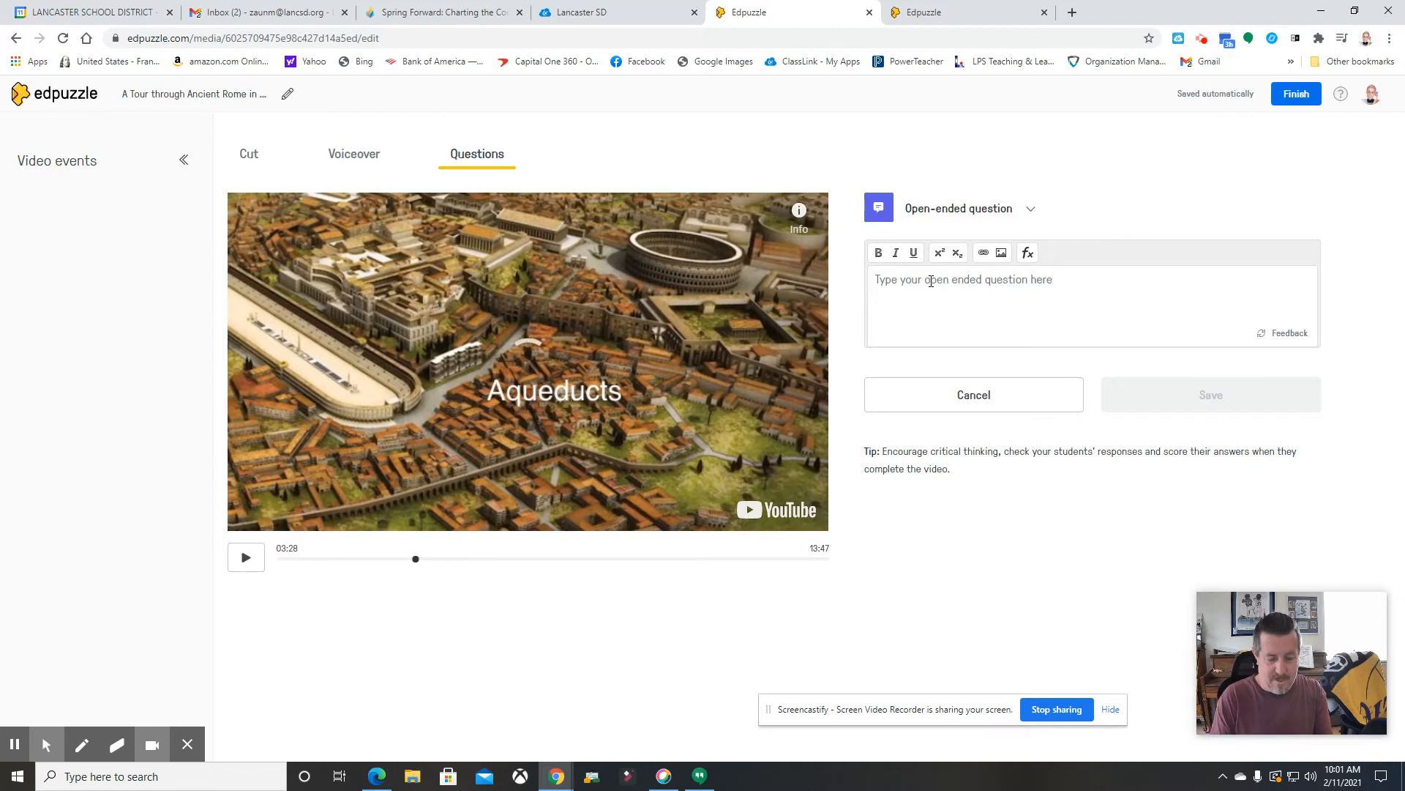
text(Why were t)
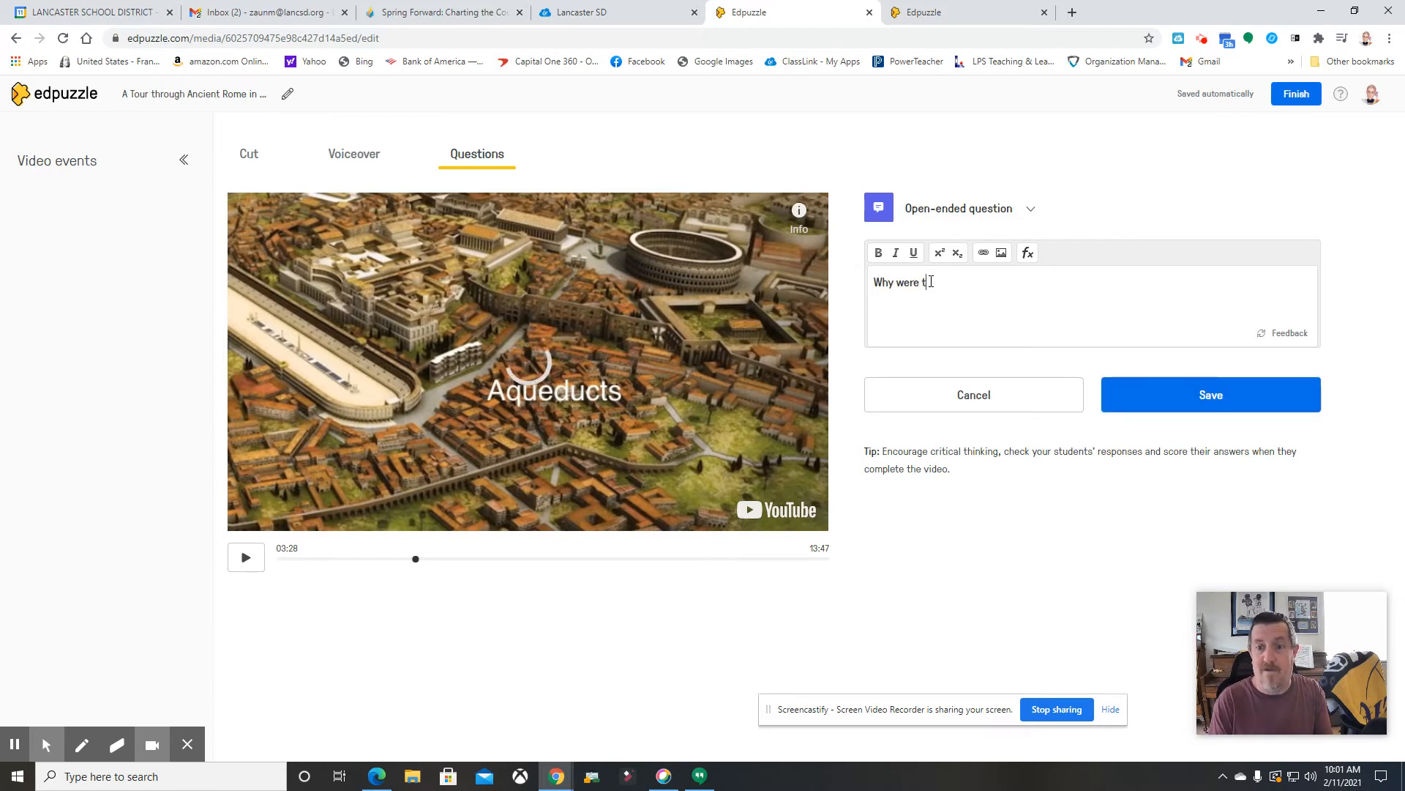
text(he Aqued)
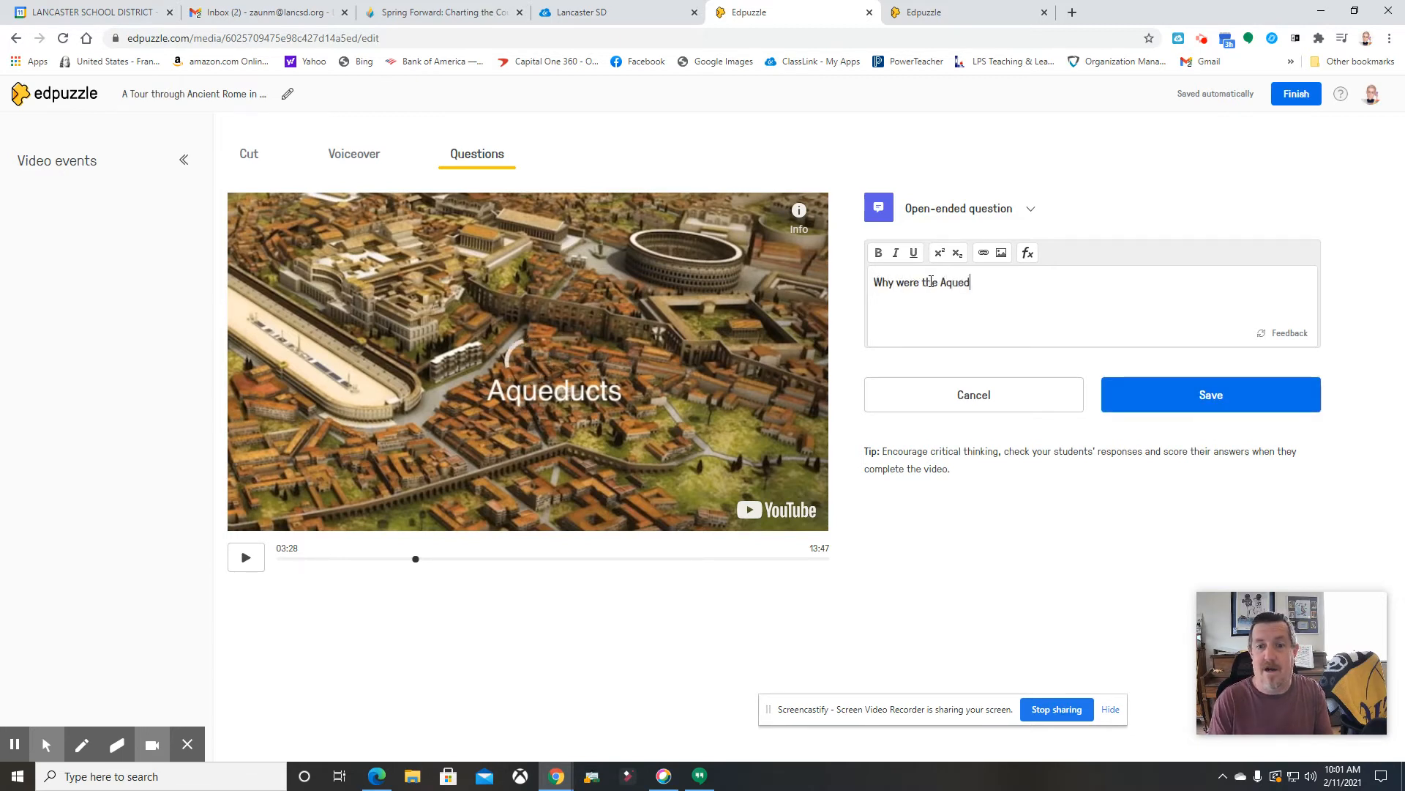
text(ucts import)
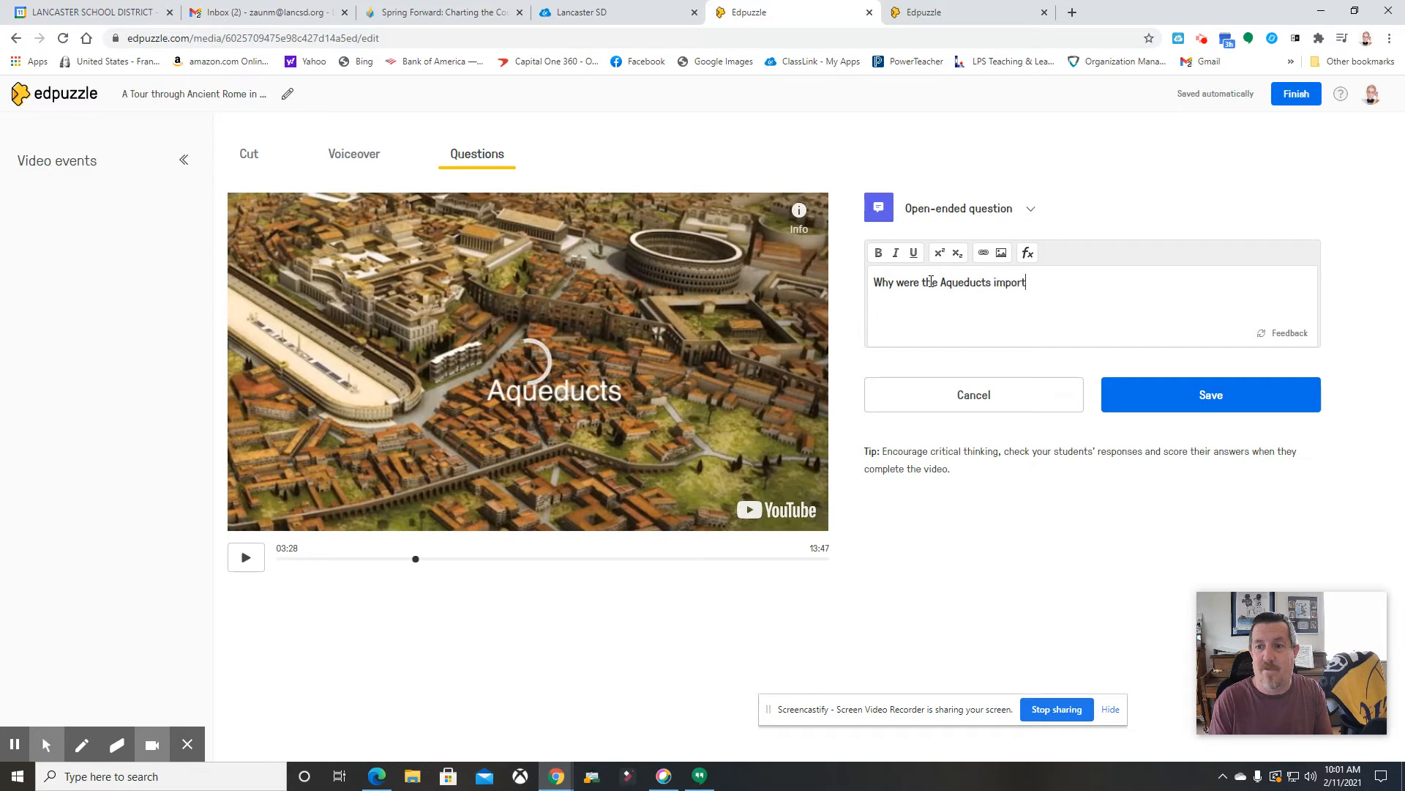
text(ant to Ancient Rome!)
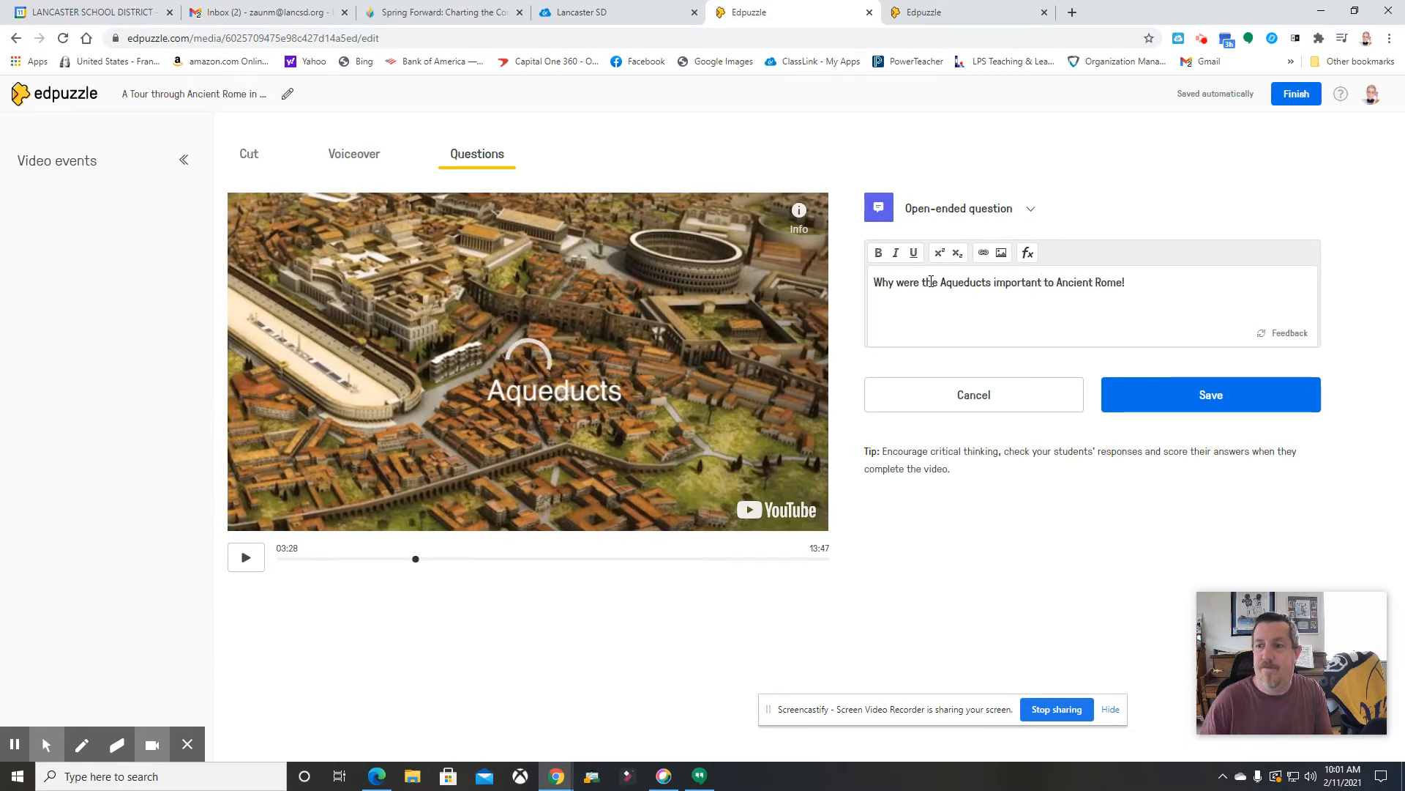
click(1284, 392)
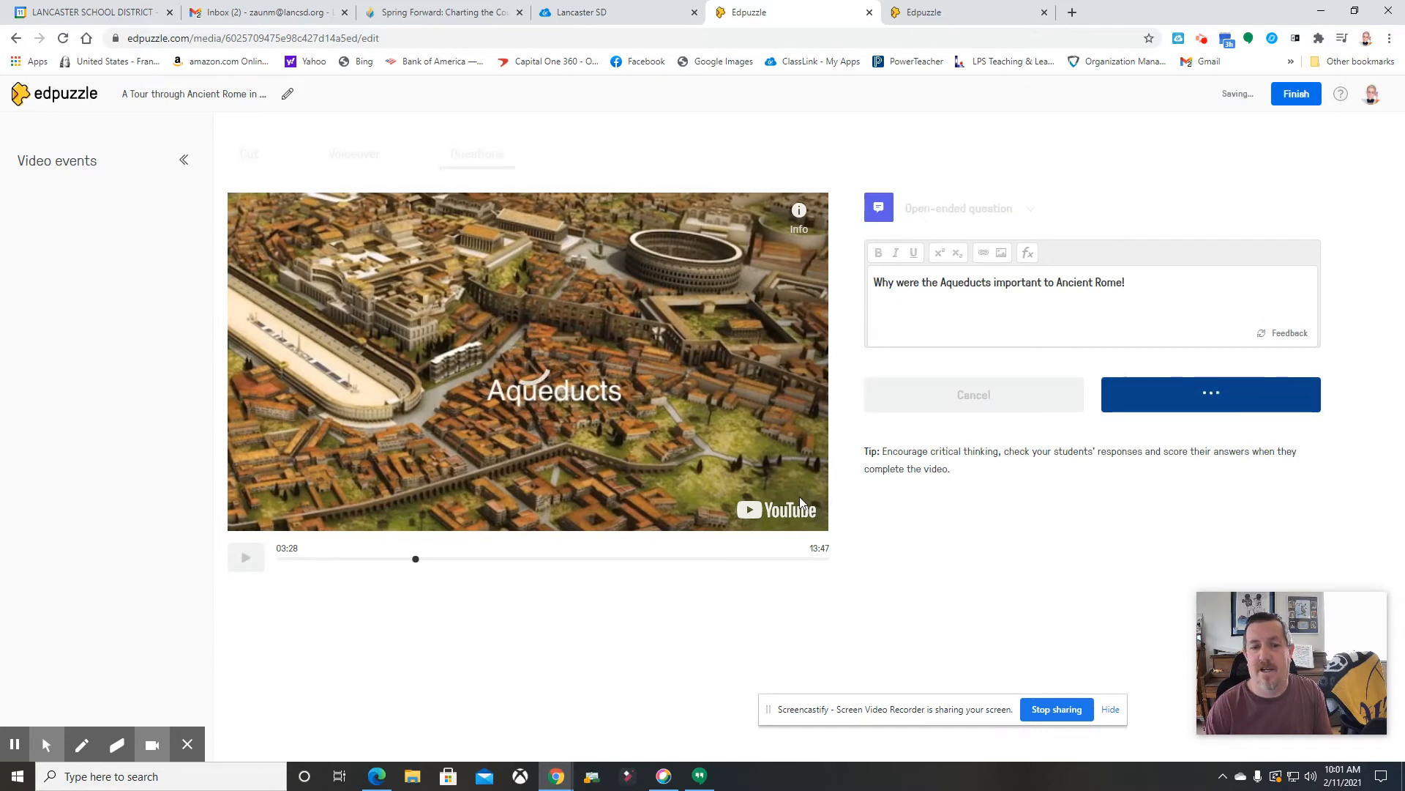
Check the question marker on the timeline and preview the video after it, up to about 04:24
click(416, 571)
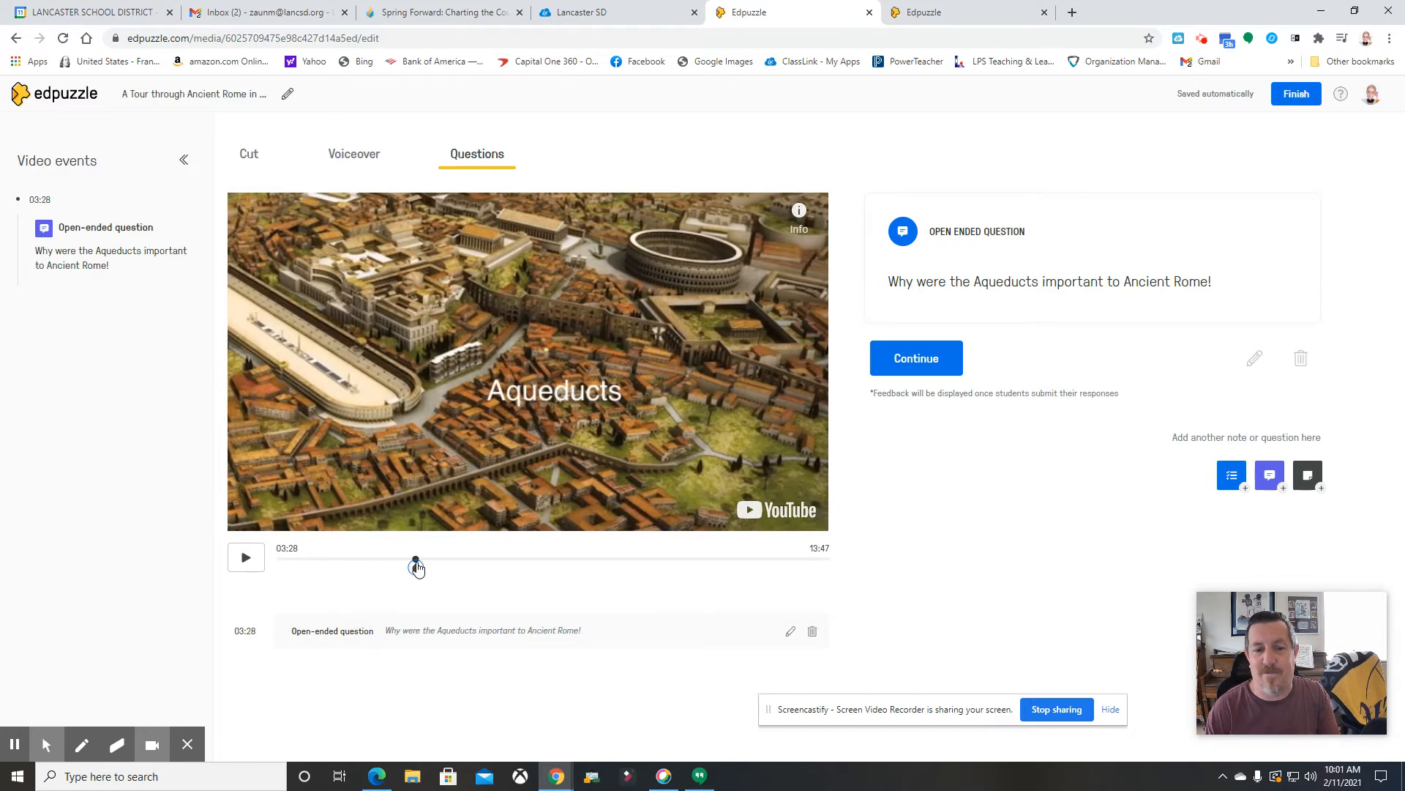
click(440, 560)
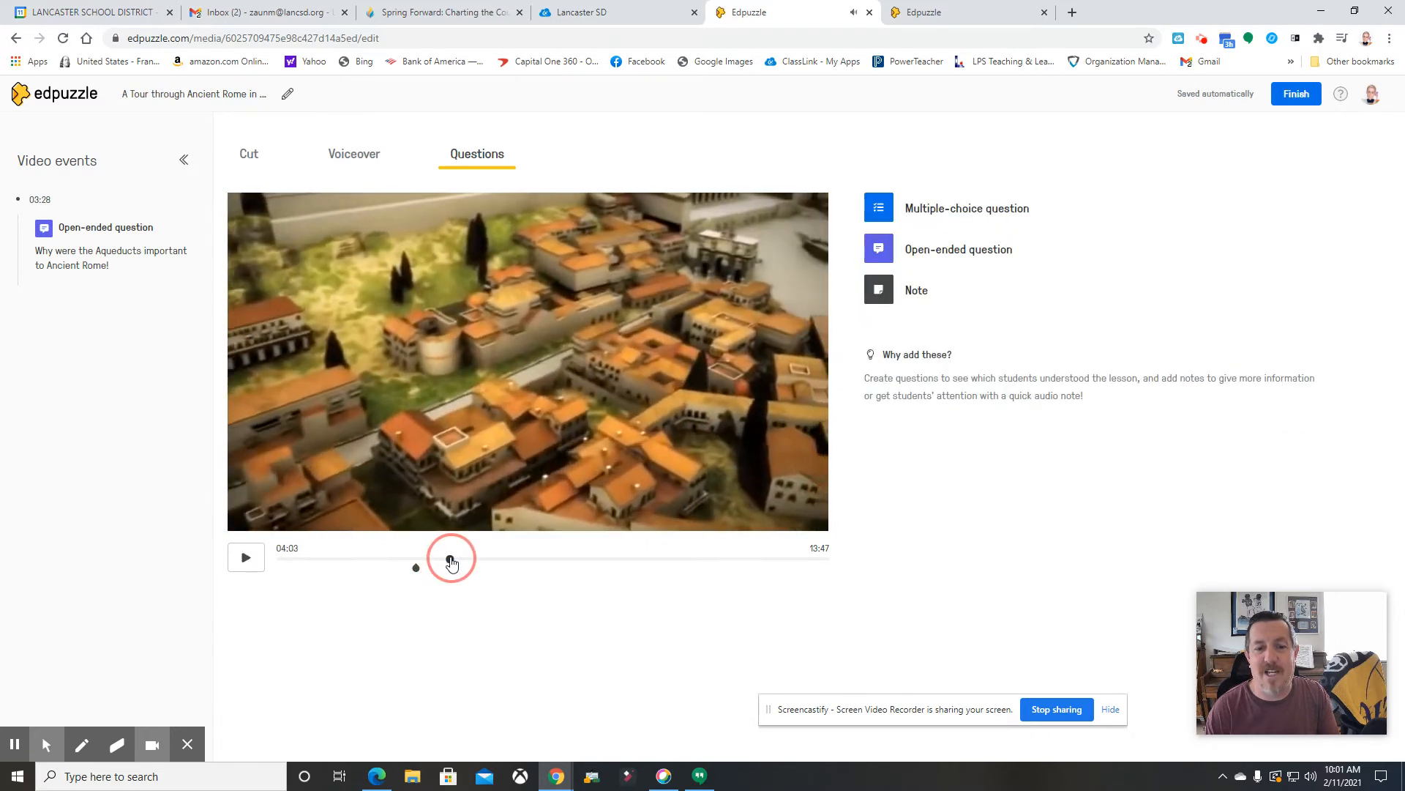
click(247, 558)
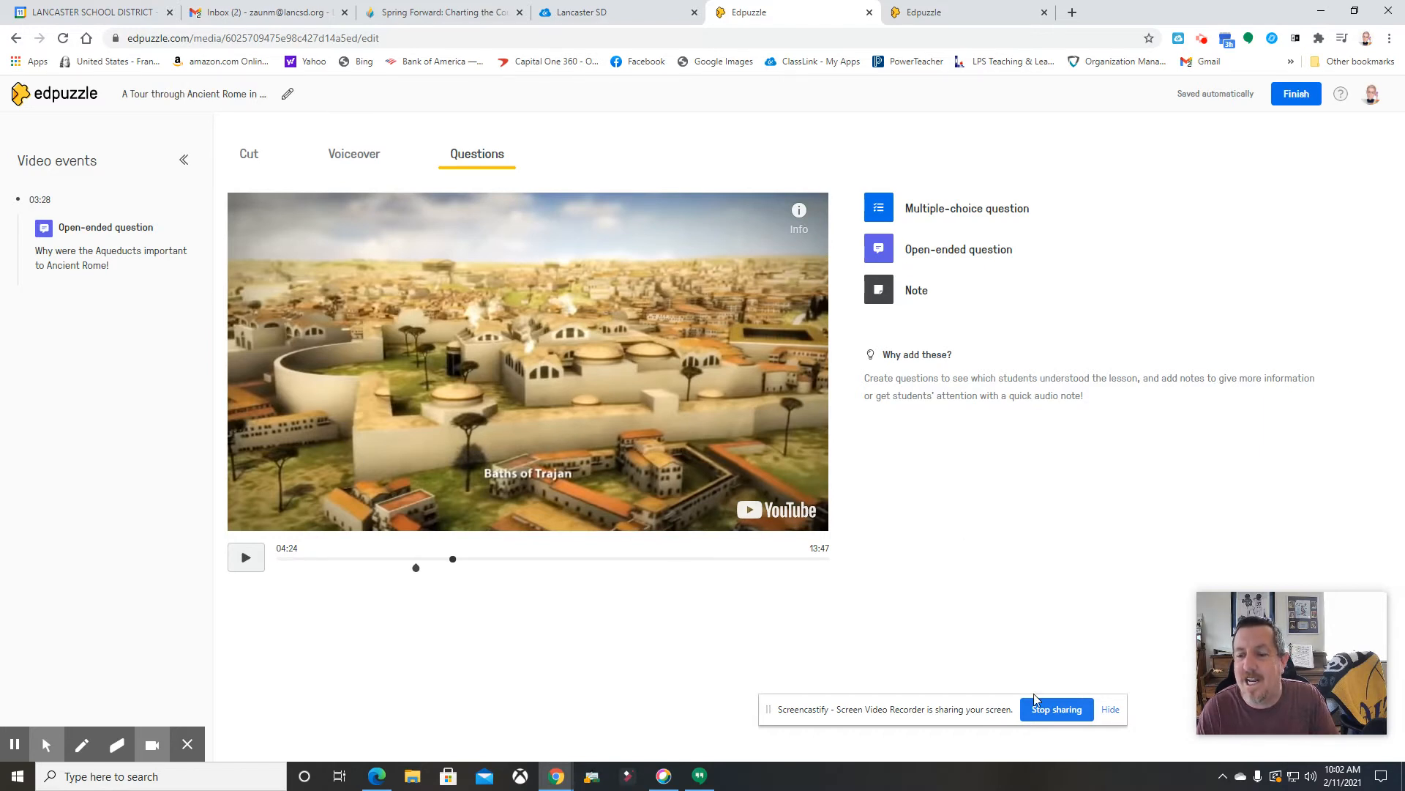
drag(1034, 699, 694, 670)
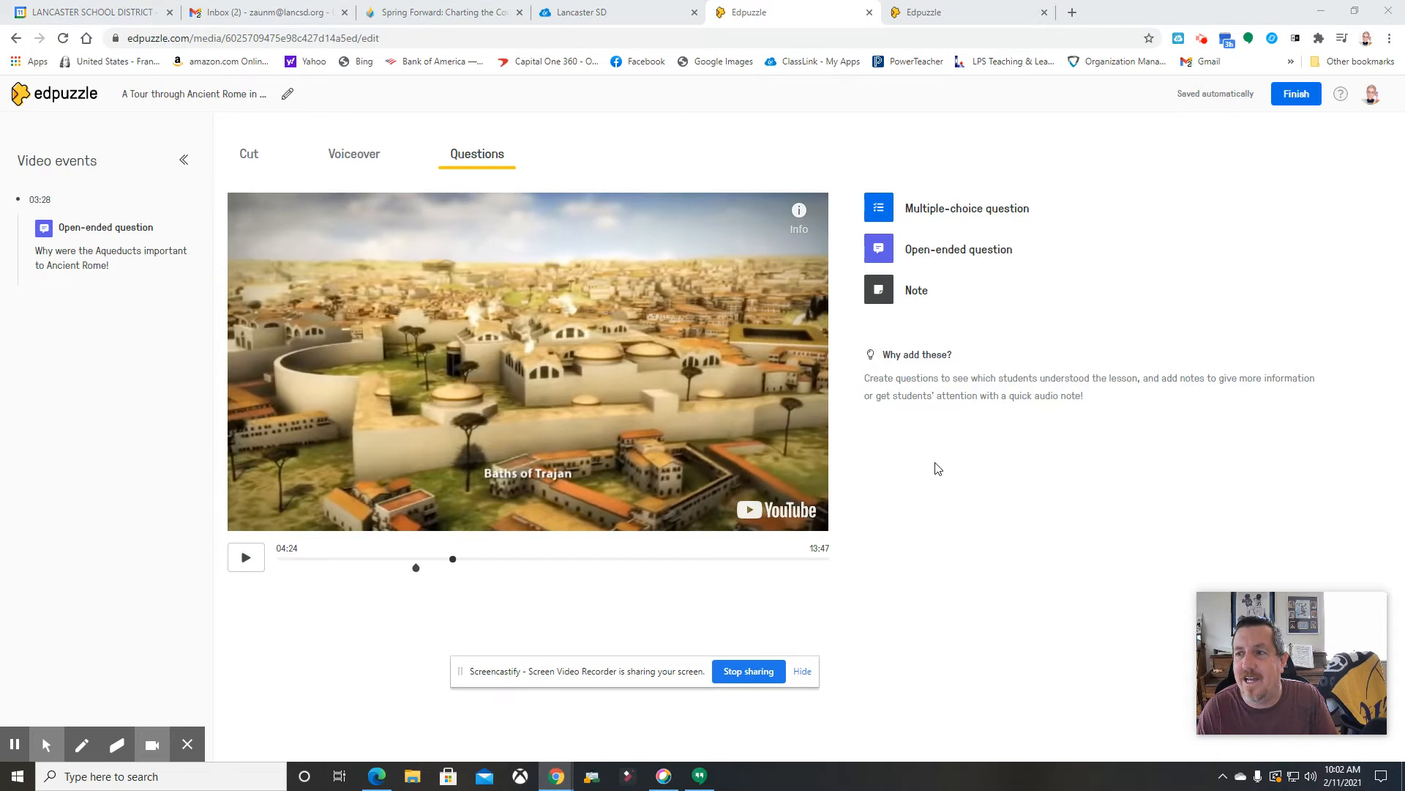
Finish editing the video and look through its page, including the other versions and similar videos
click(1297, 93)
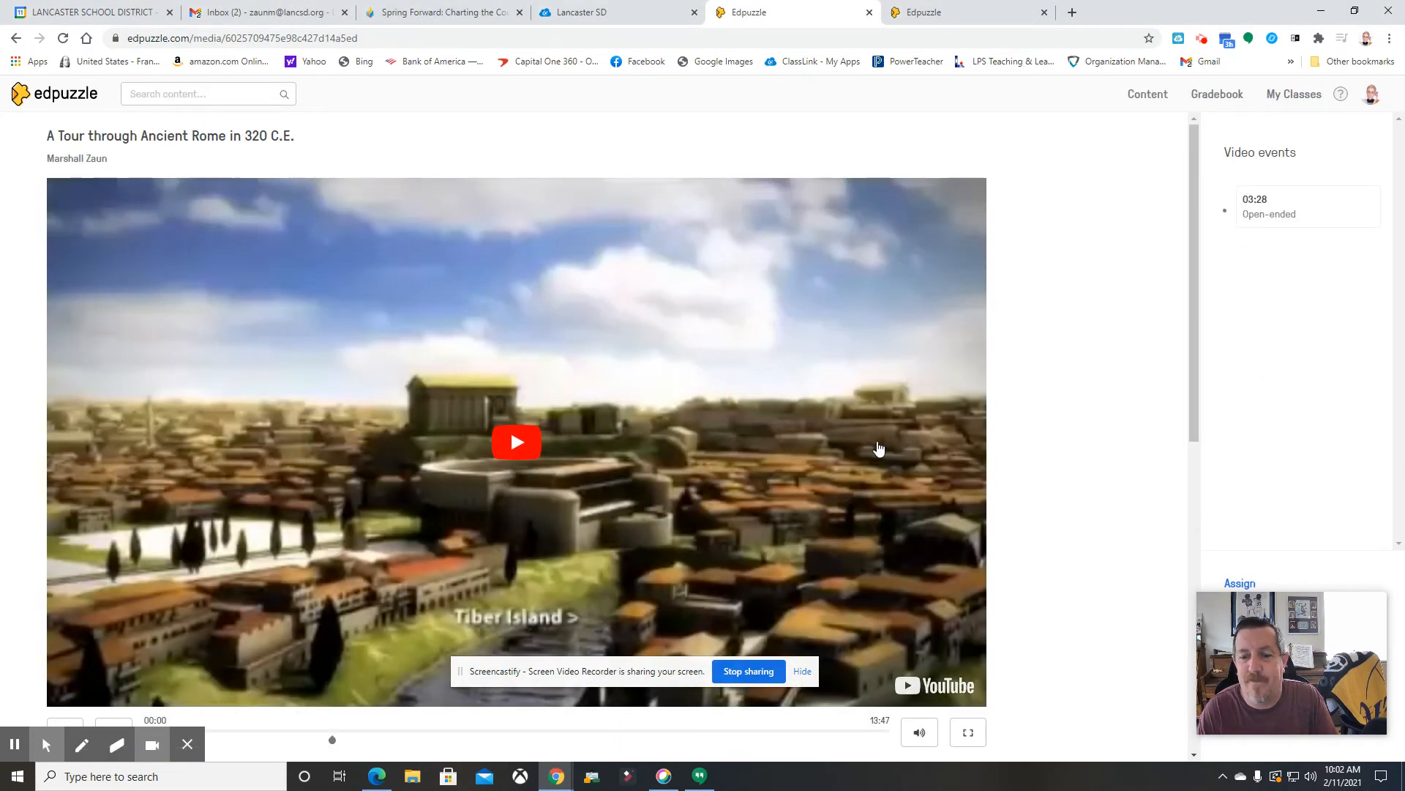
scroll(878, 449, down, 8)
scroll(882, 445, up, 8)
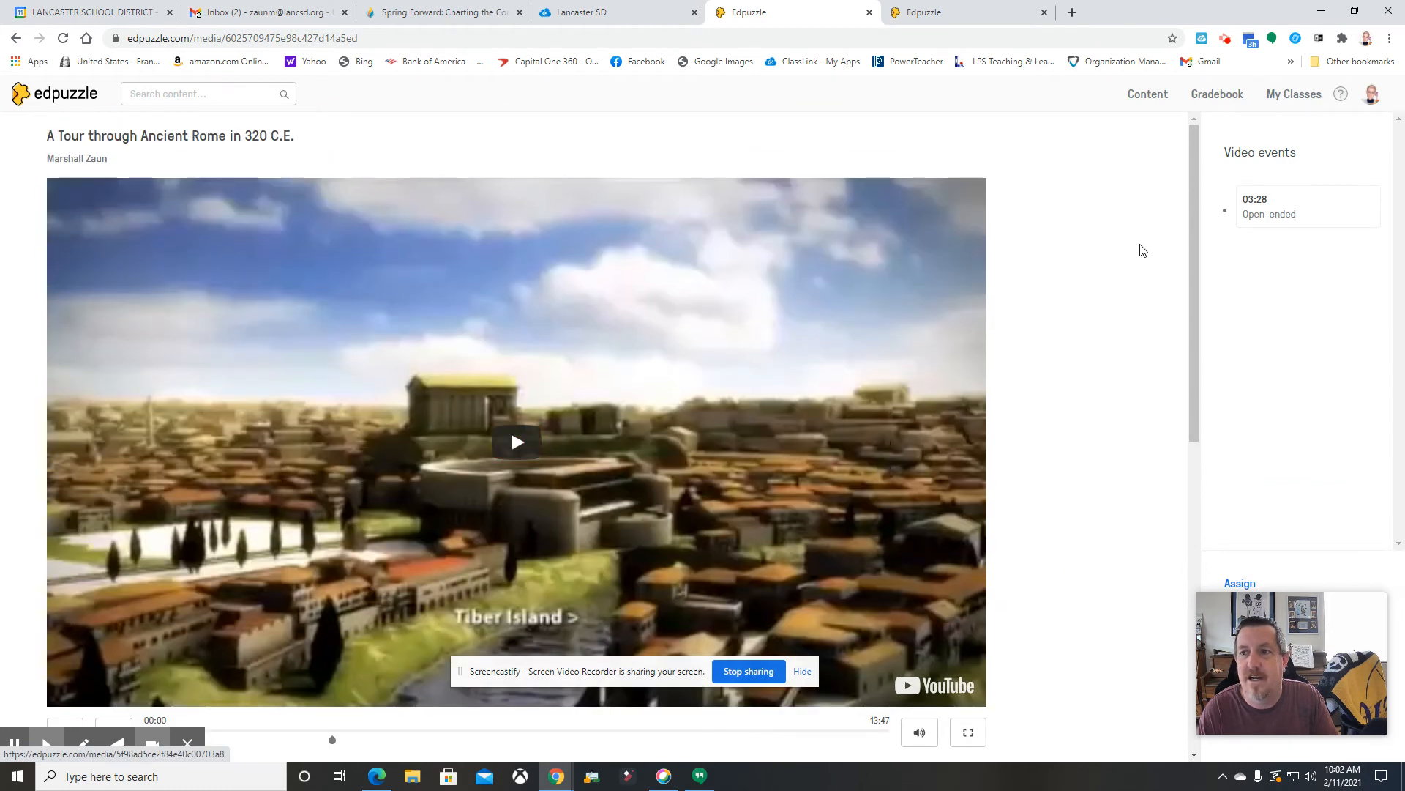
scroll(1130, 244, down, 3)
scroll(1130, 245, down, 1)
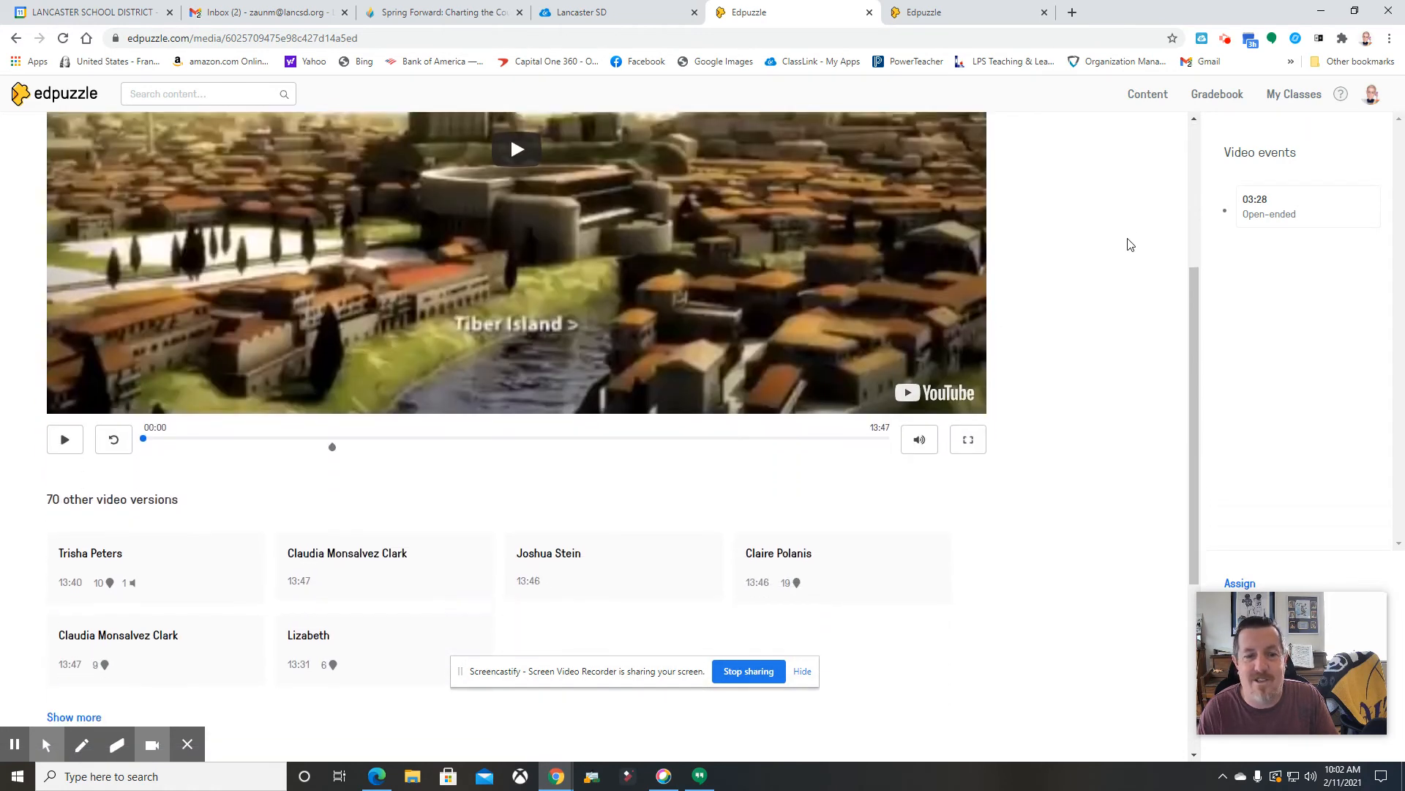
scroll(1130, 245, down, 5)
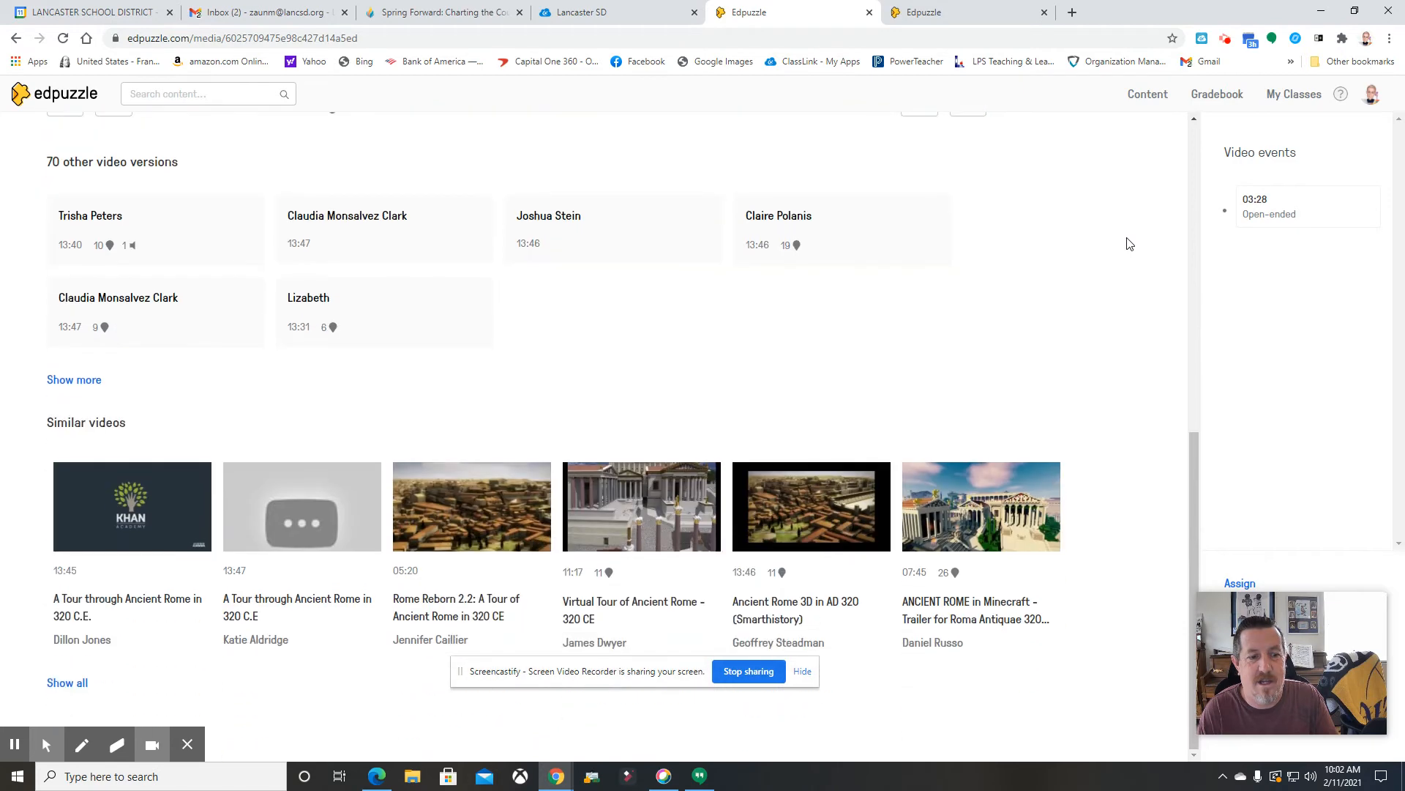
scroll(1130, 244, up, 7)
Open My Content, select A Tour through Ancient Rome in 320 C.E. and start assigning it to a class
click(1310, 94)
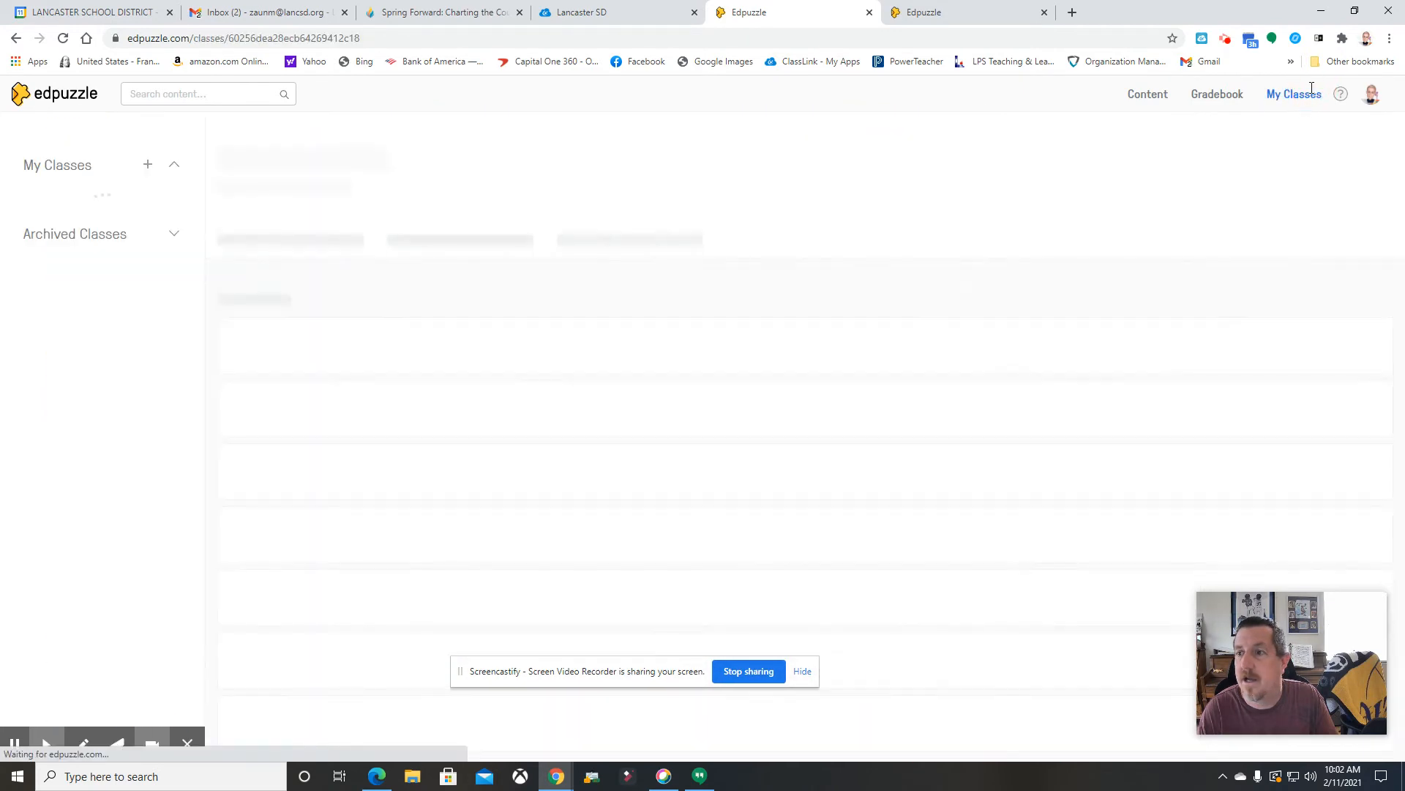
click(1140, 100)
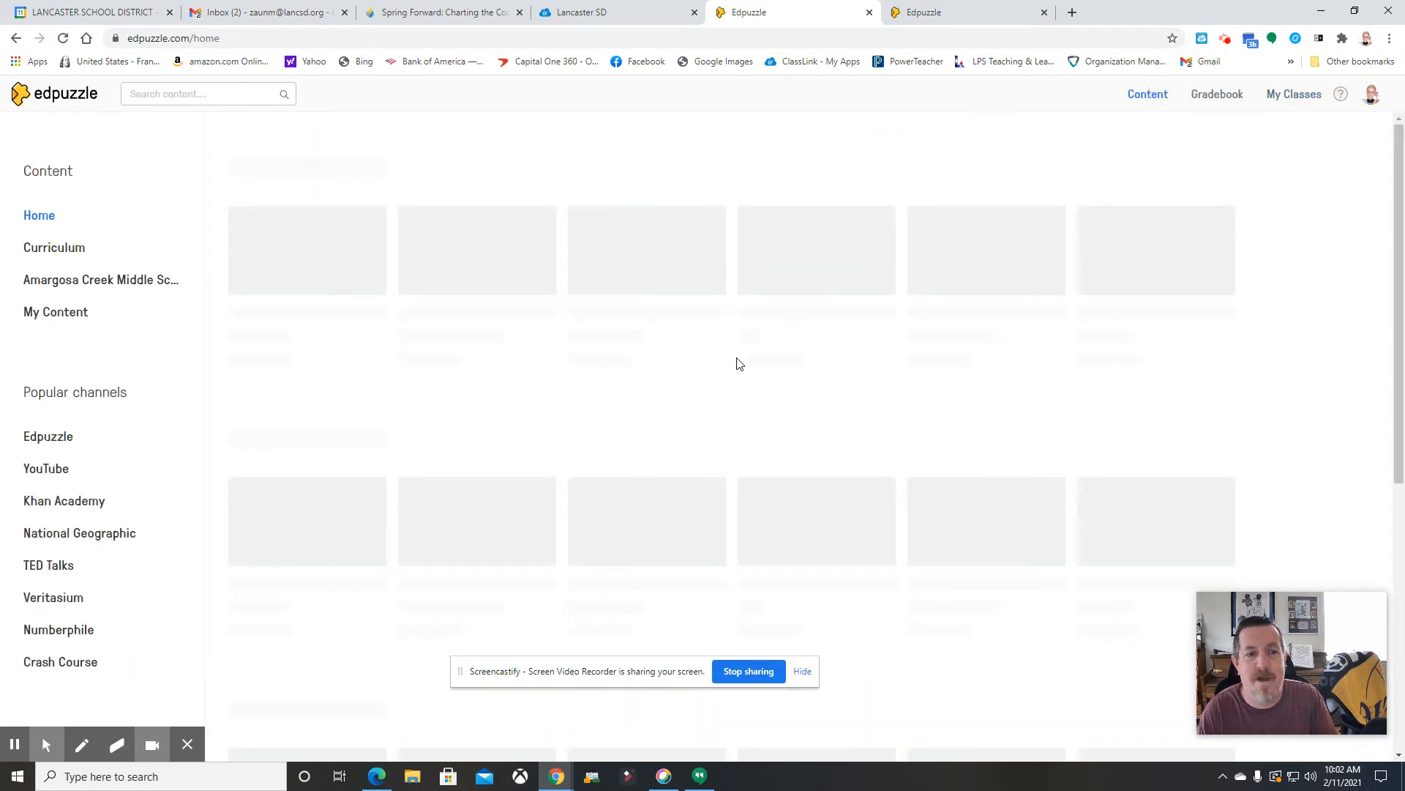
scroll(658, 399, down, 4)
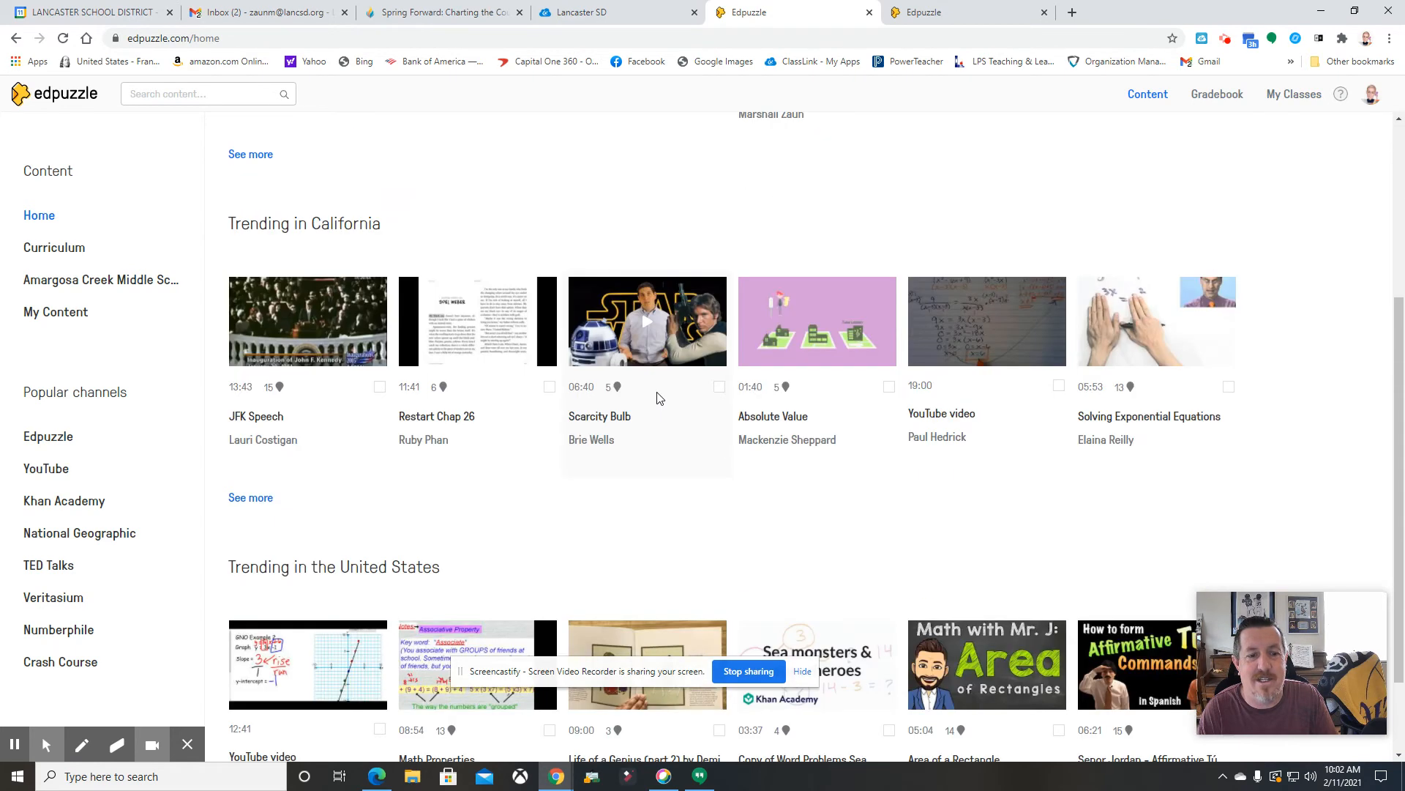
scroll(210, 325, up, 1)
click(63, 313)
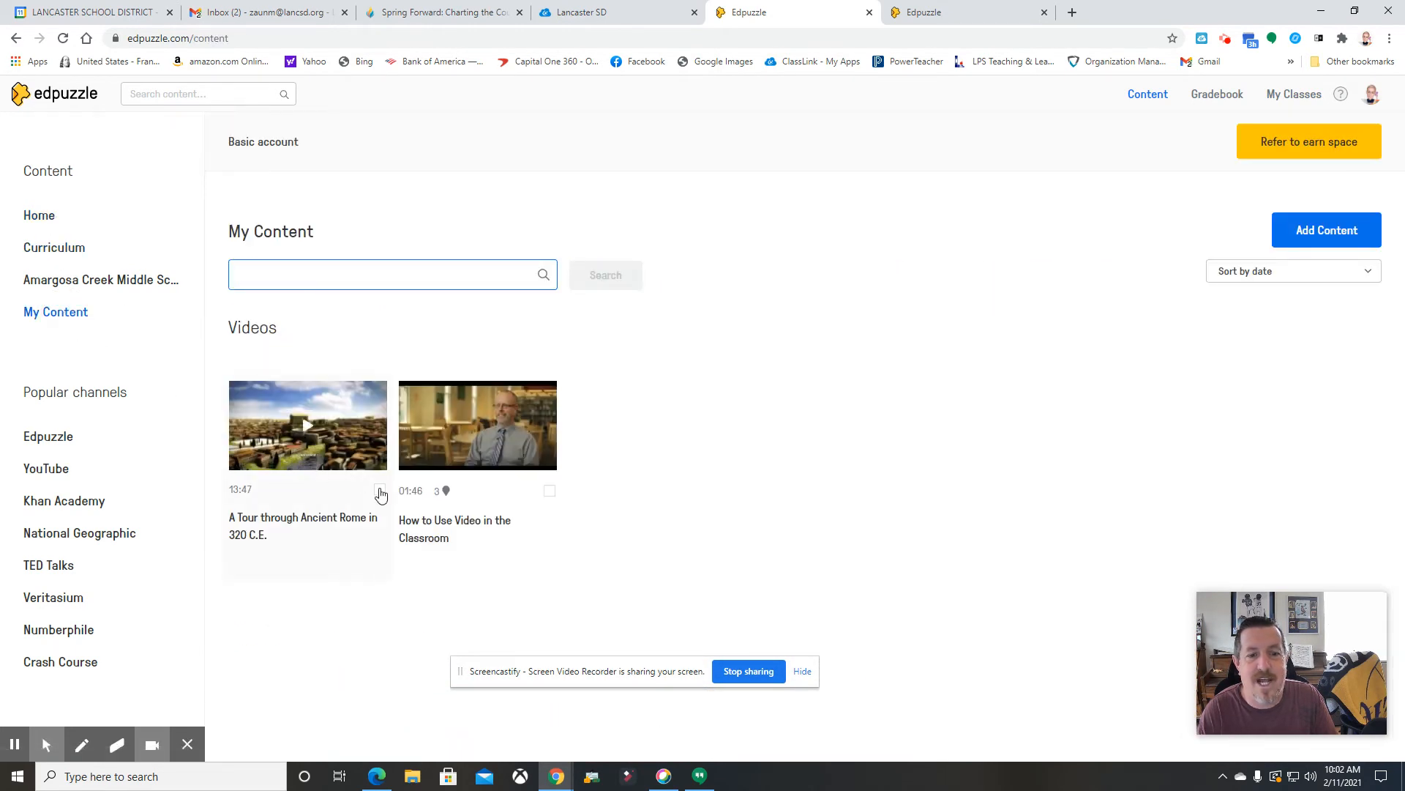
click(380, 491)
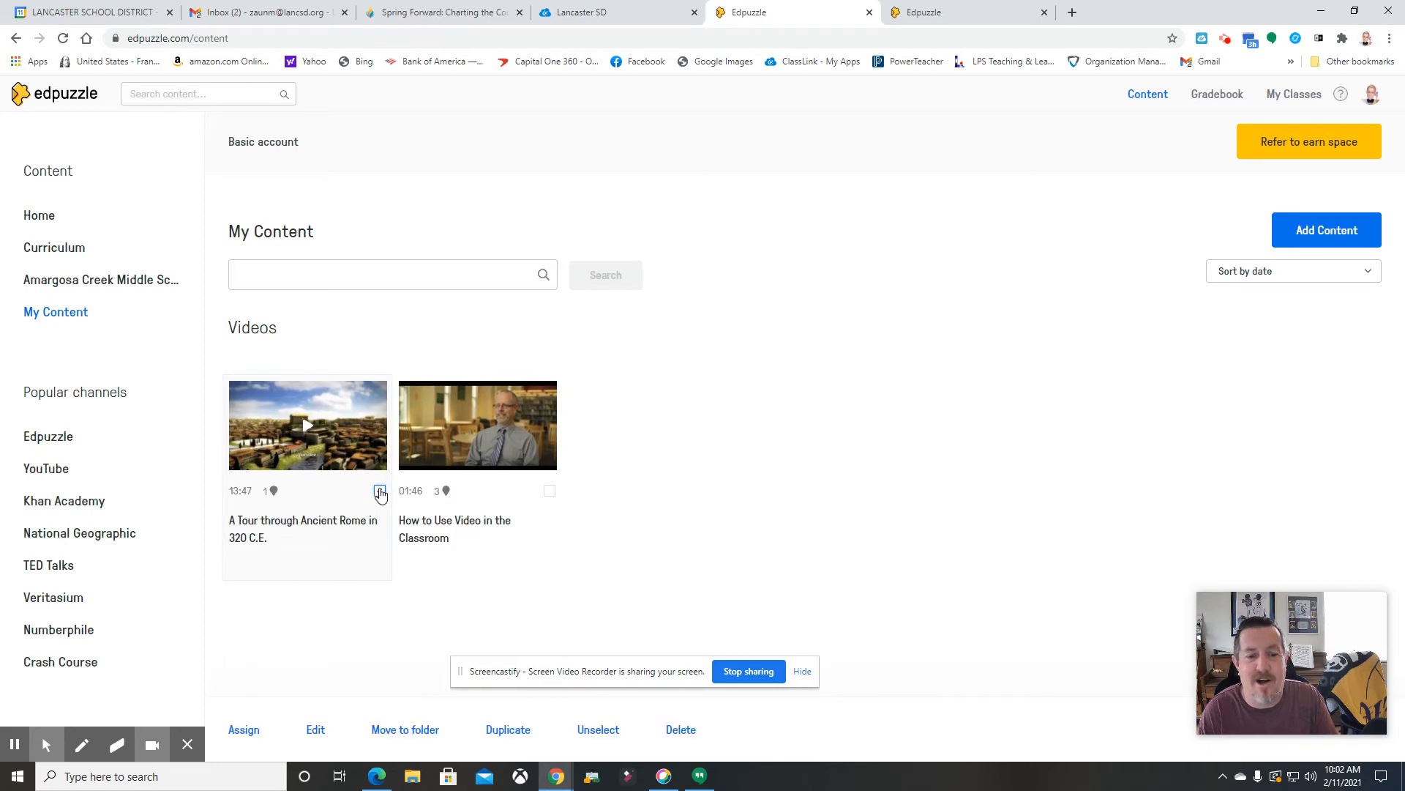
click(253, 735)
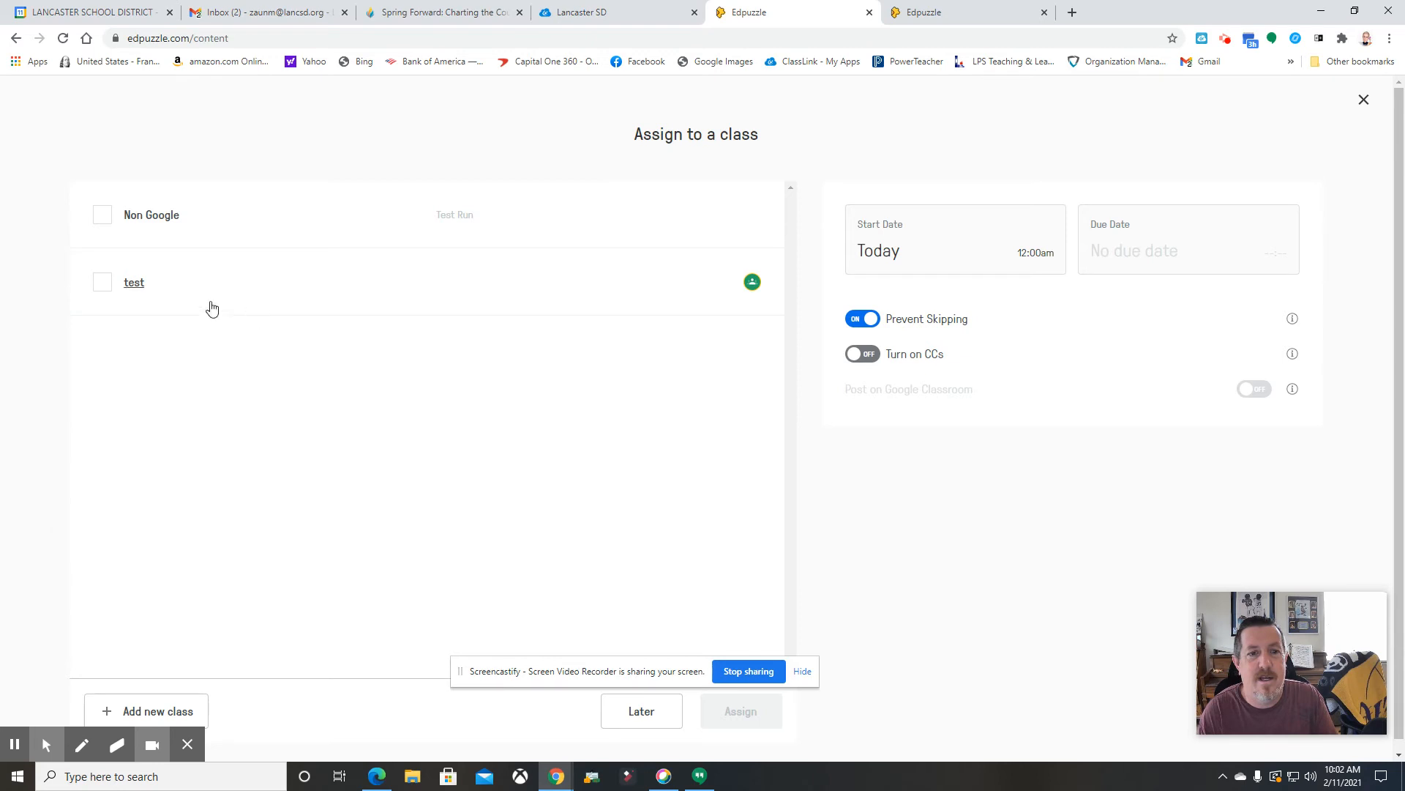
Set up the assignment for the test class with a Feb. 17th, 11:59pm due date, closed captions on and posting on Google Classroom
click(103, 283)
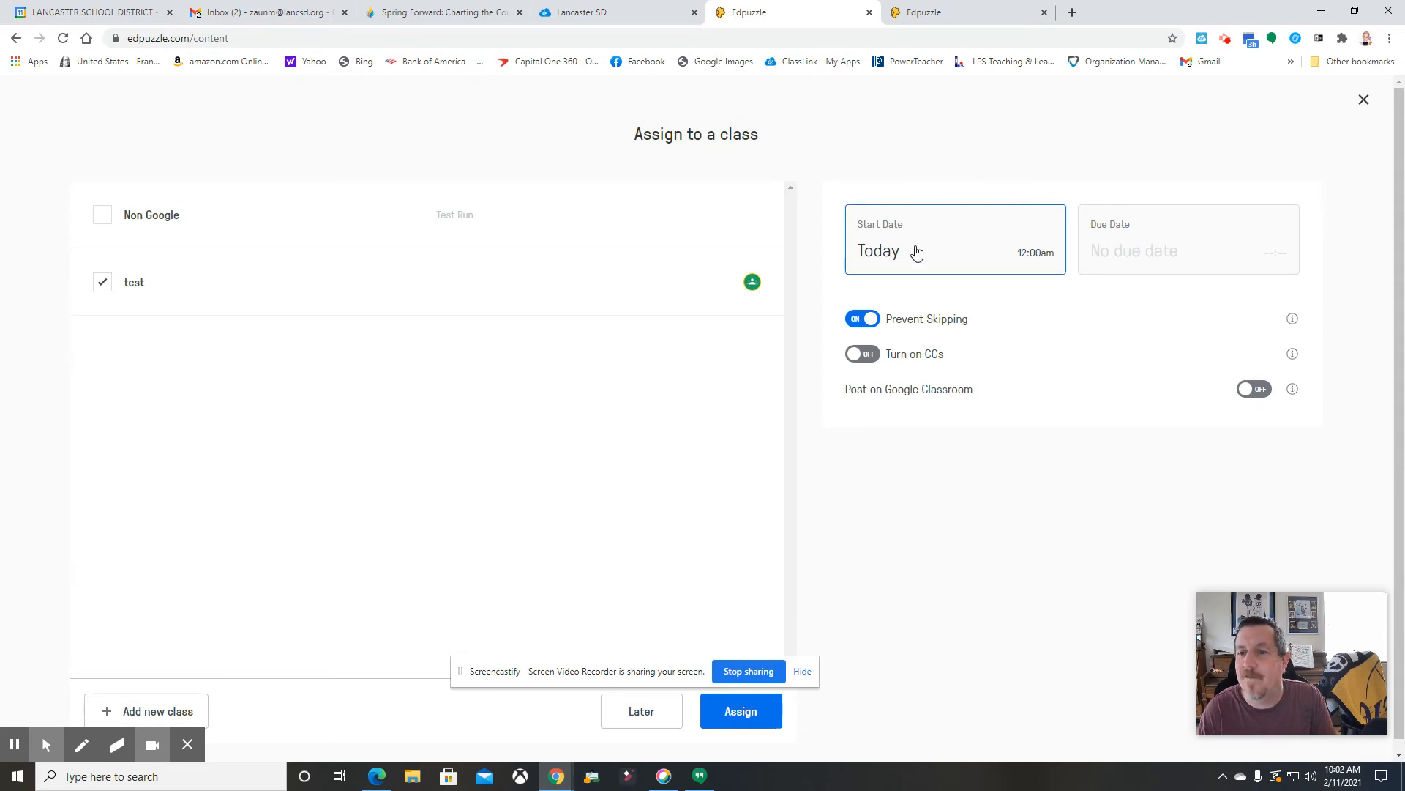
click(1139, 243)
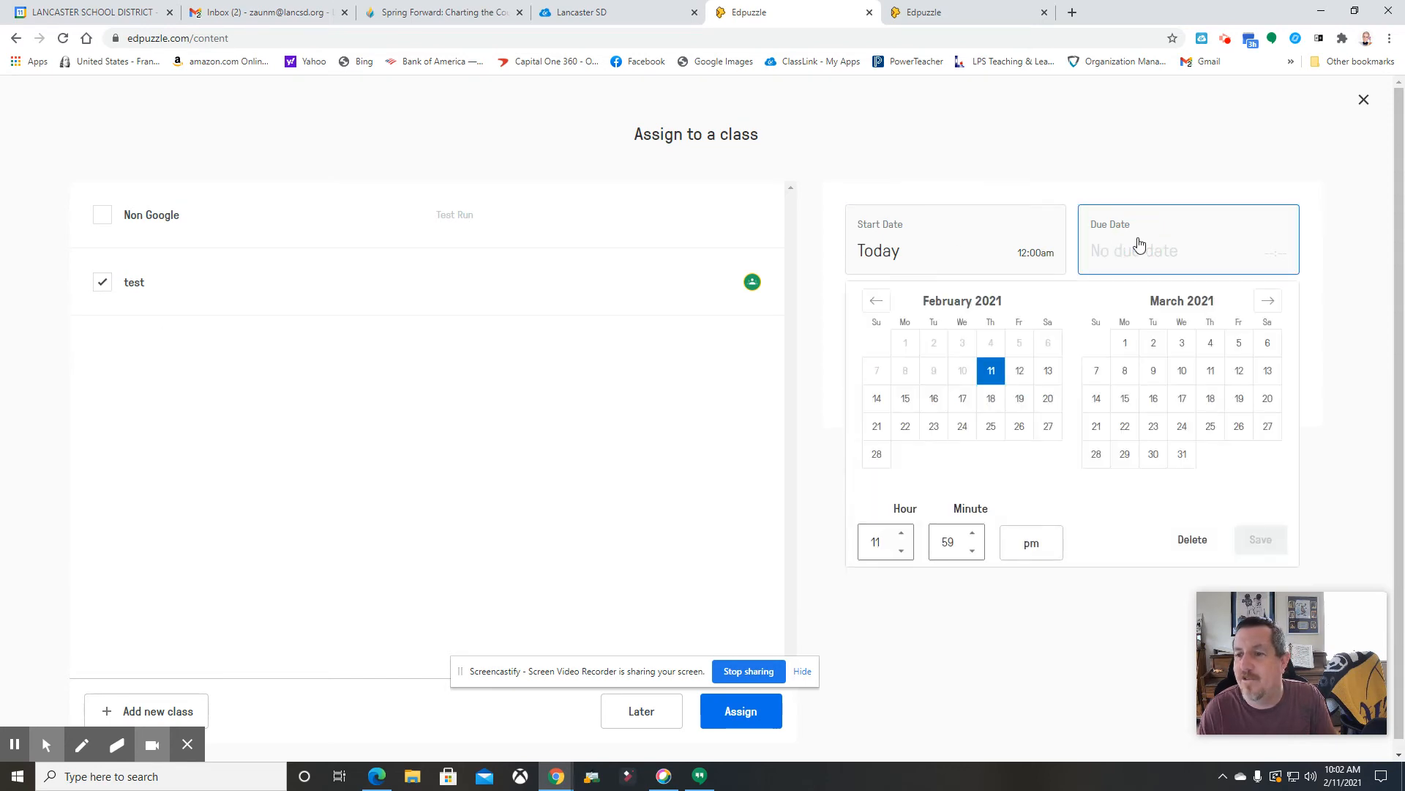
click(968, 403)
click(1261, 545)
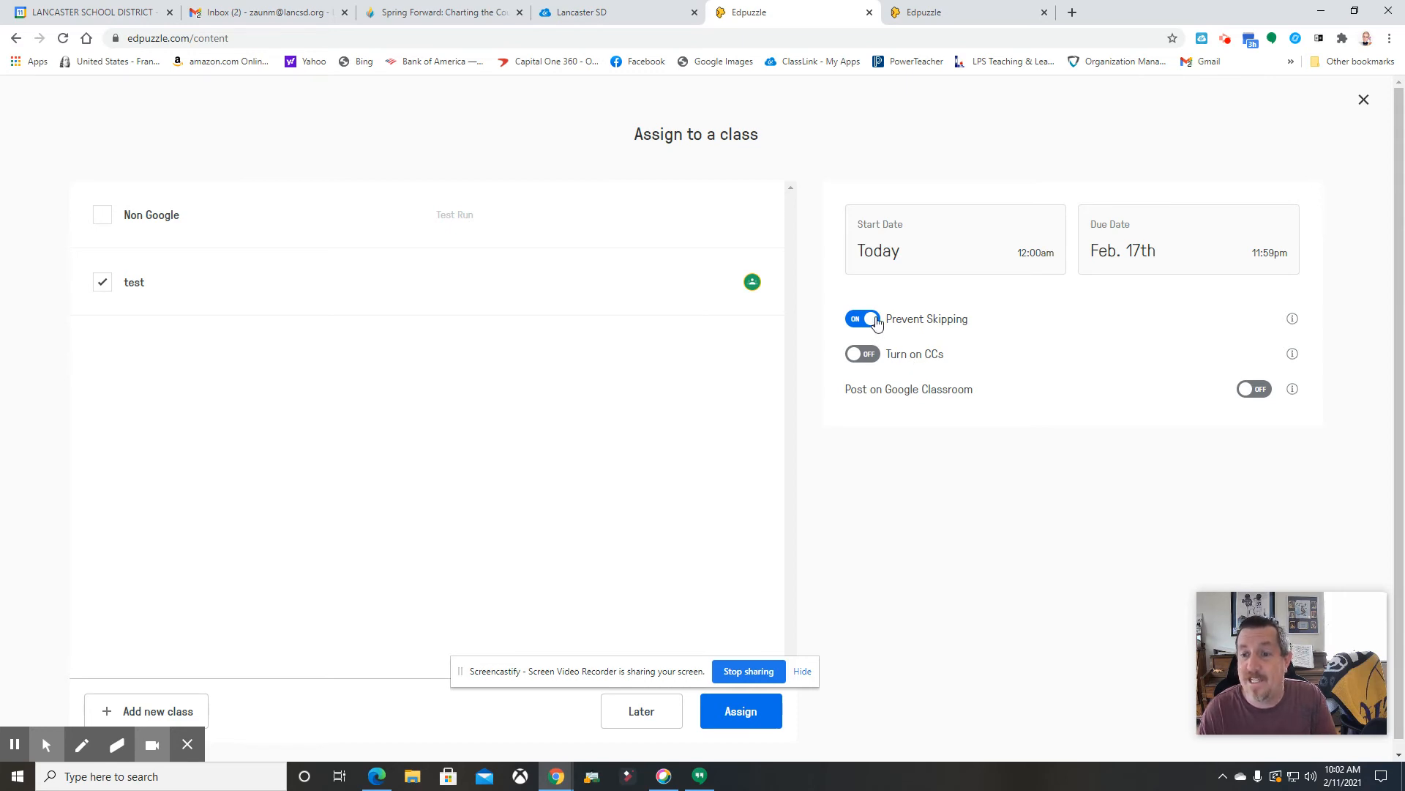
click(864, 356)
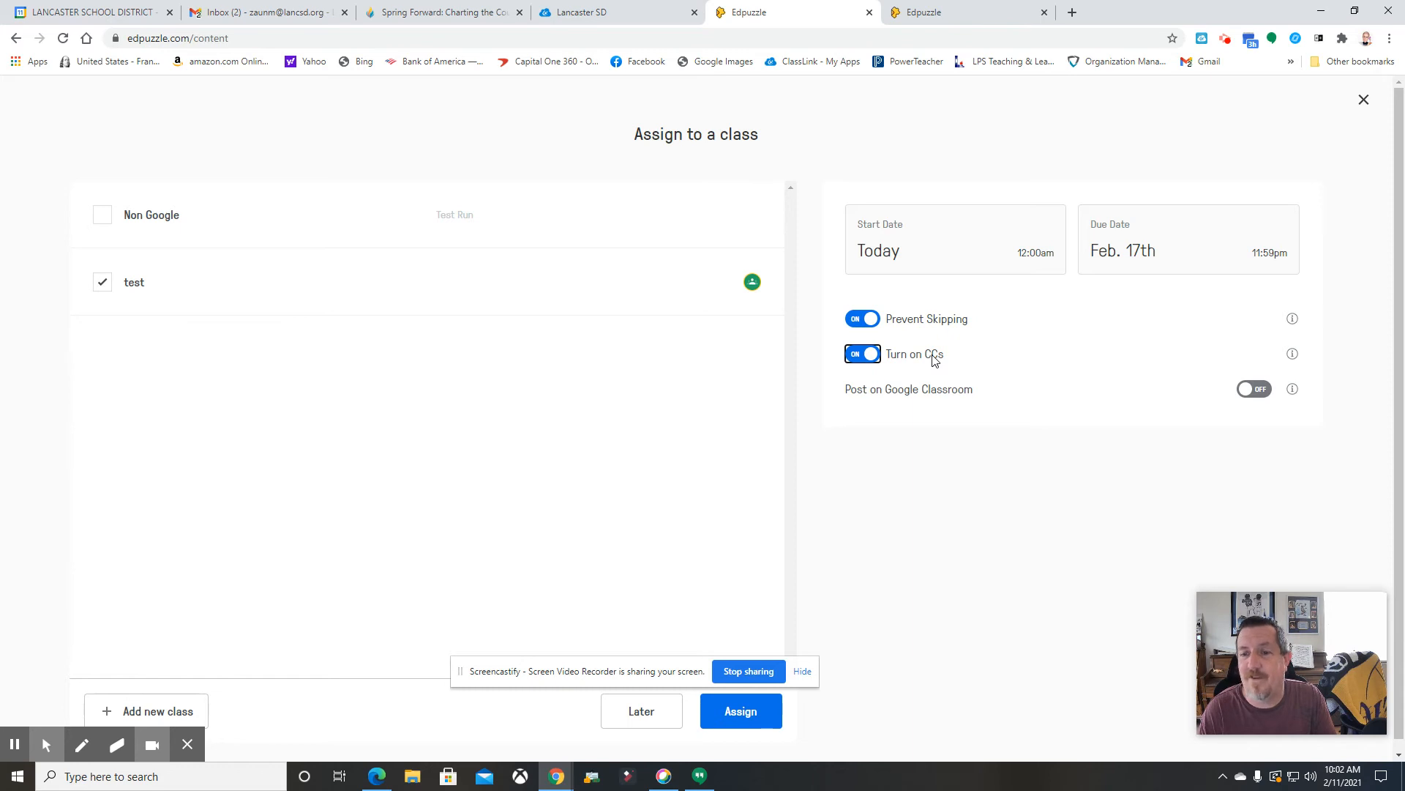
click(1263, 391)
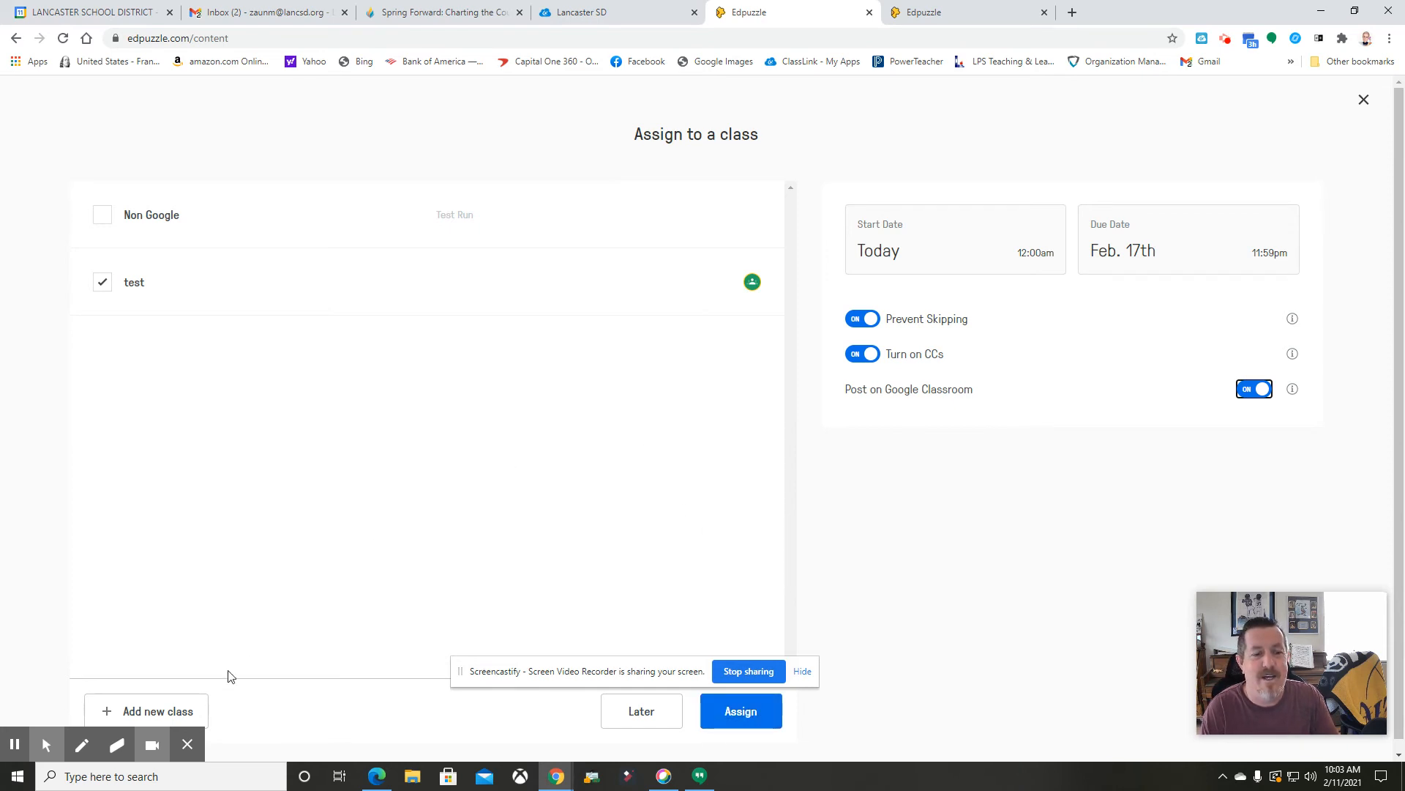
Start adding a class by connecting Google Classroom and select Group A for import
click(177, 712)
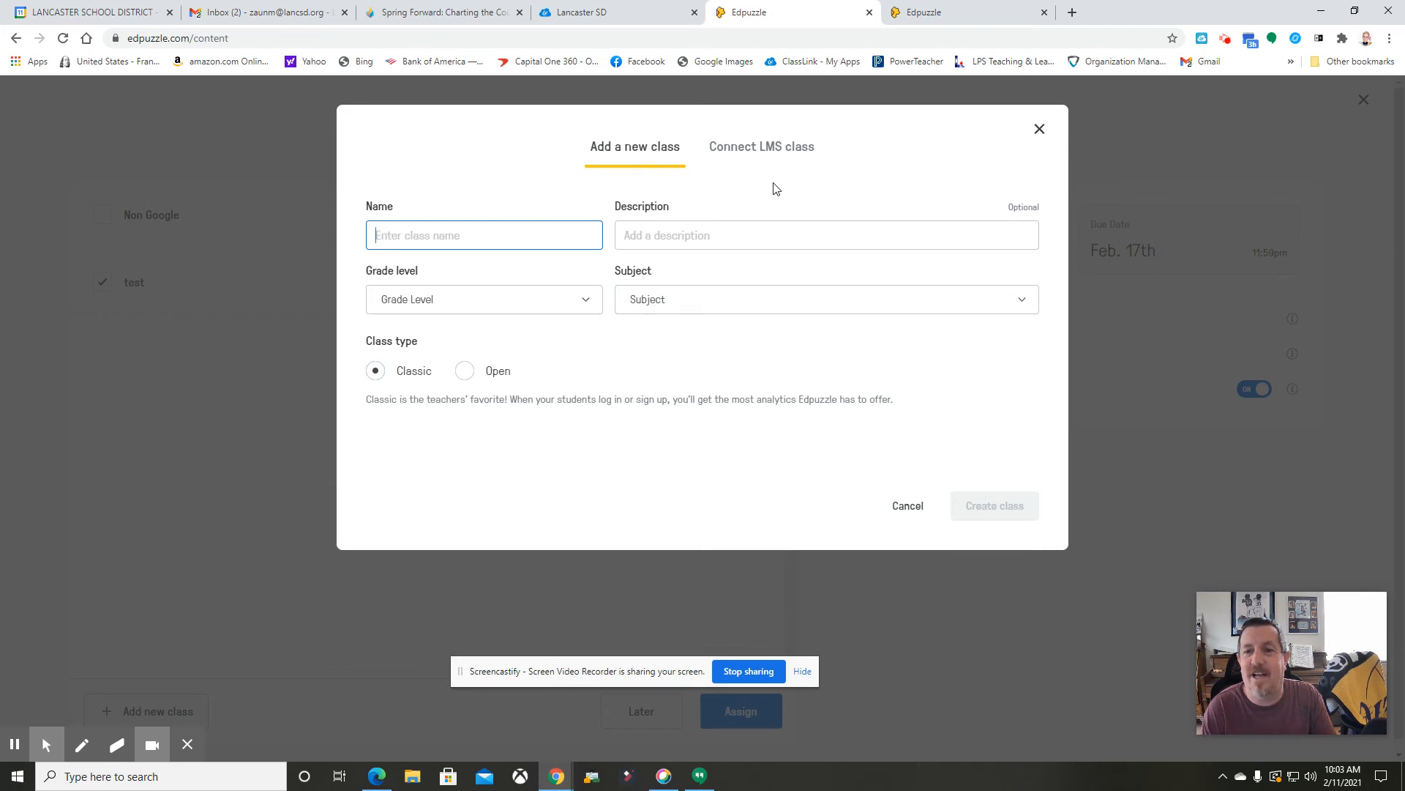
click(772, 154)
click(719, 236)
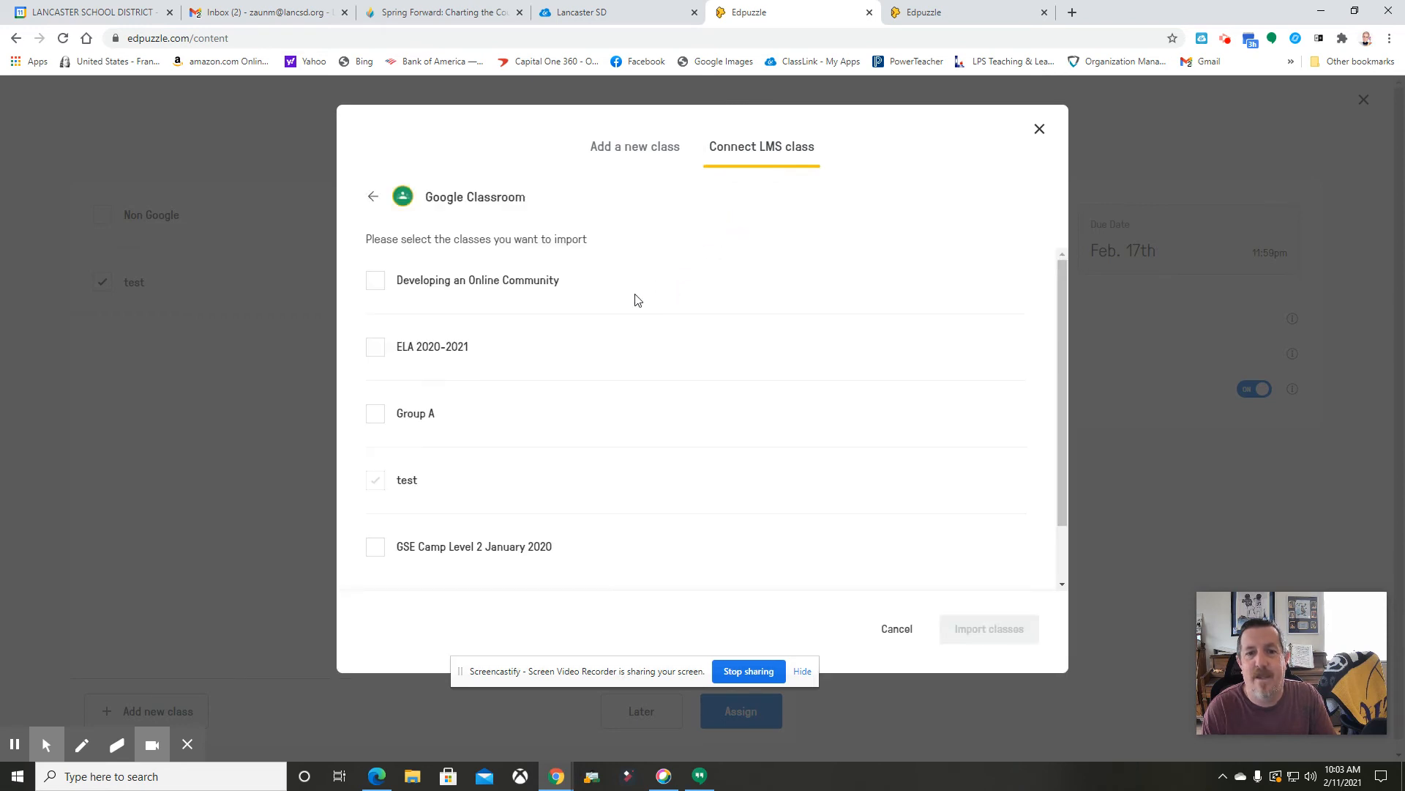
click(376, 415)
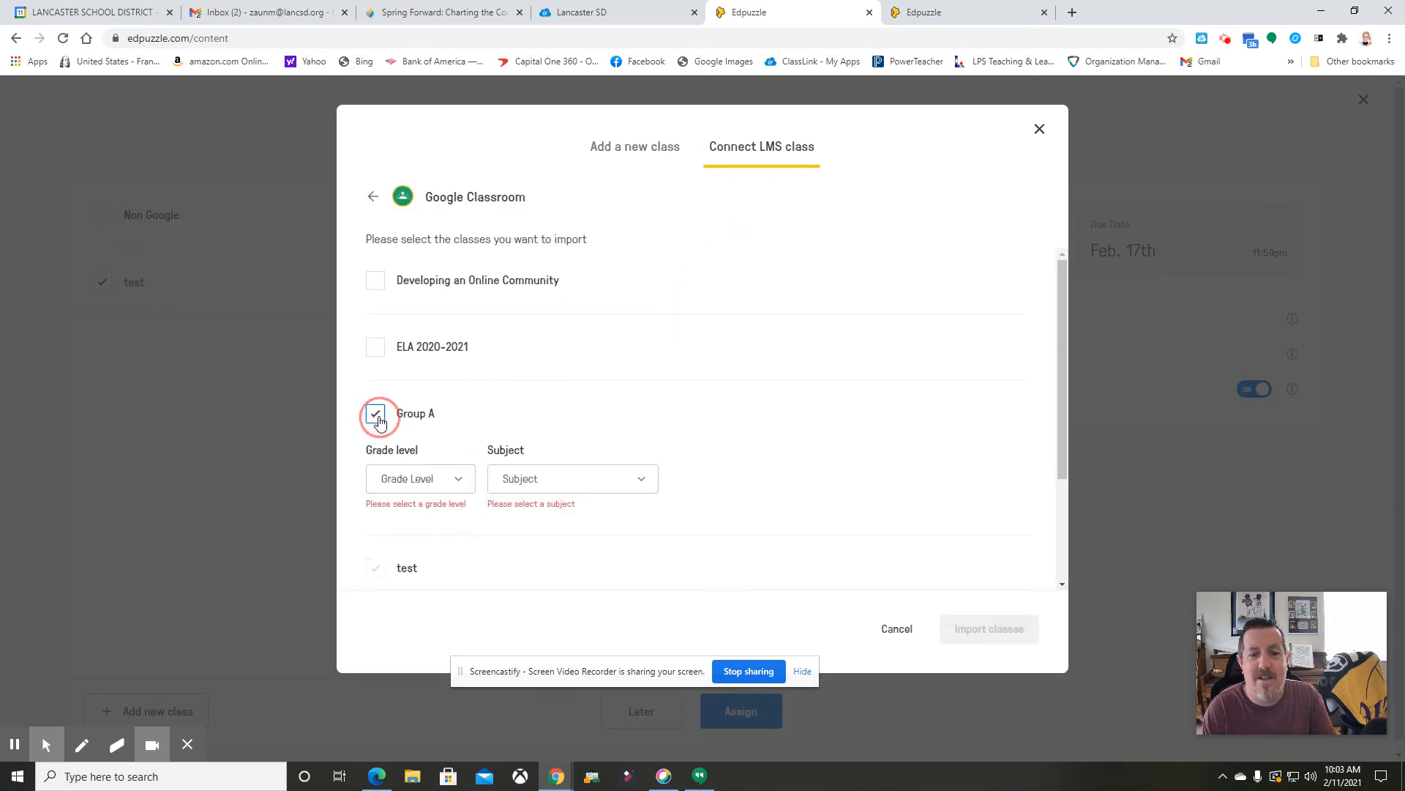
Import Group A with grade level 8th grade and subject Math, and deselect it from the assignment
scroll(464, 483, down, 1)
click(458, 414)
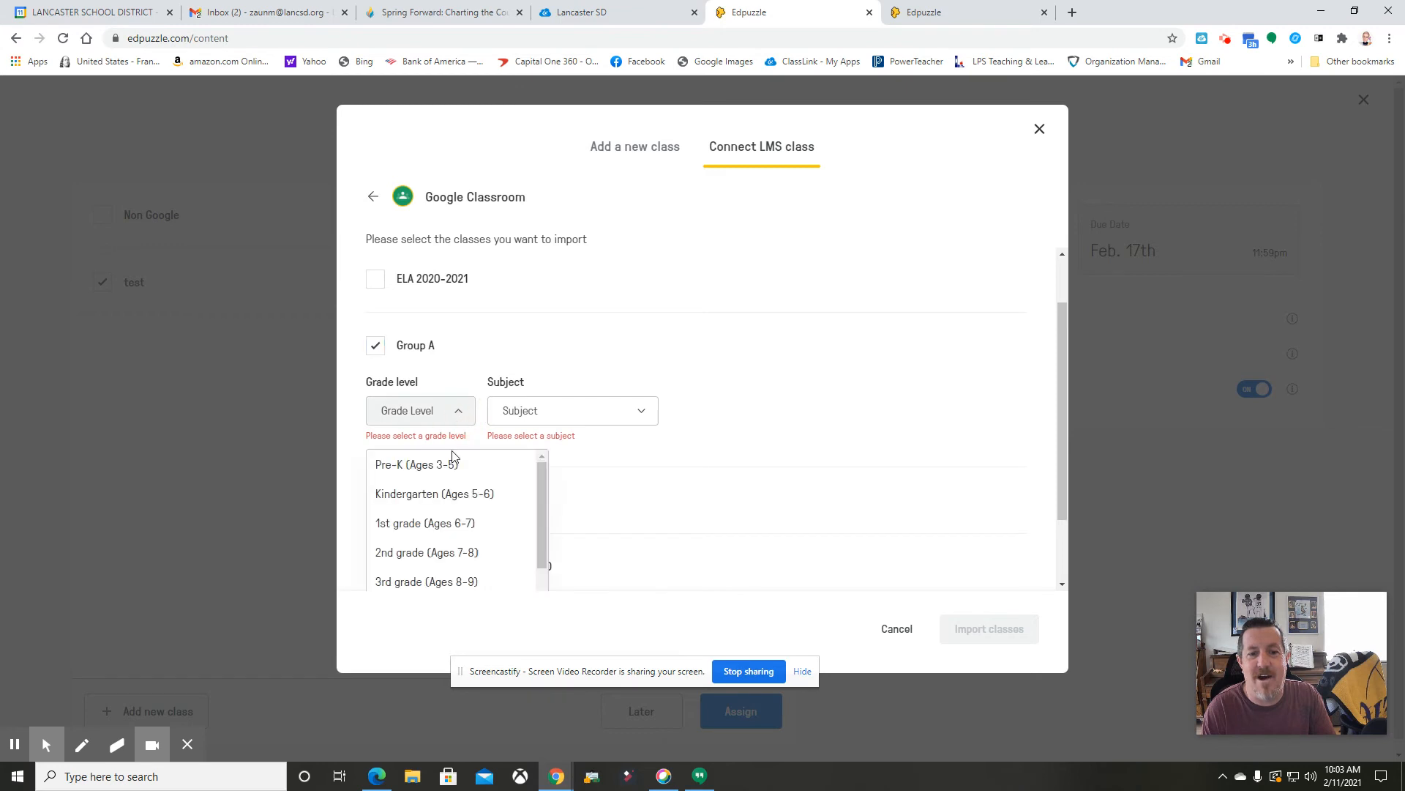
scroll(449, 505, down, 3)
click(450, 504)
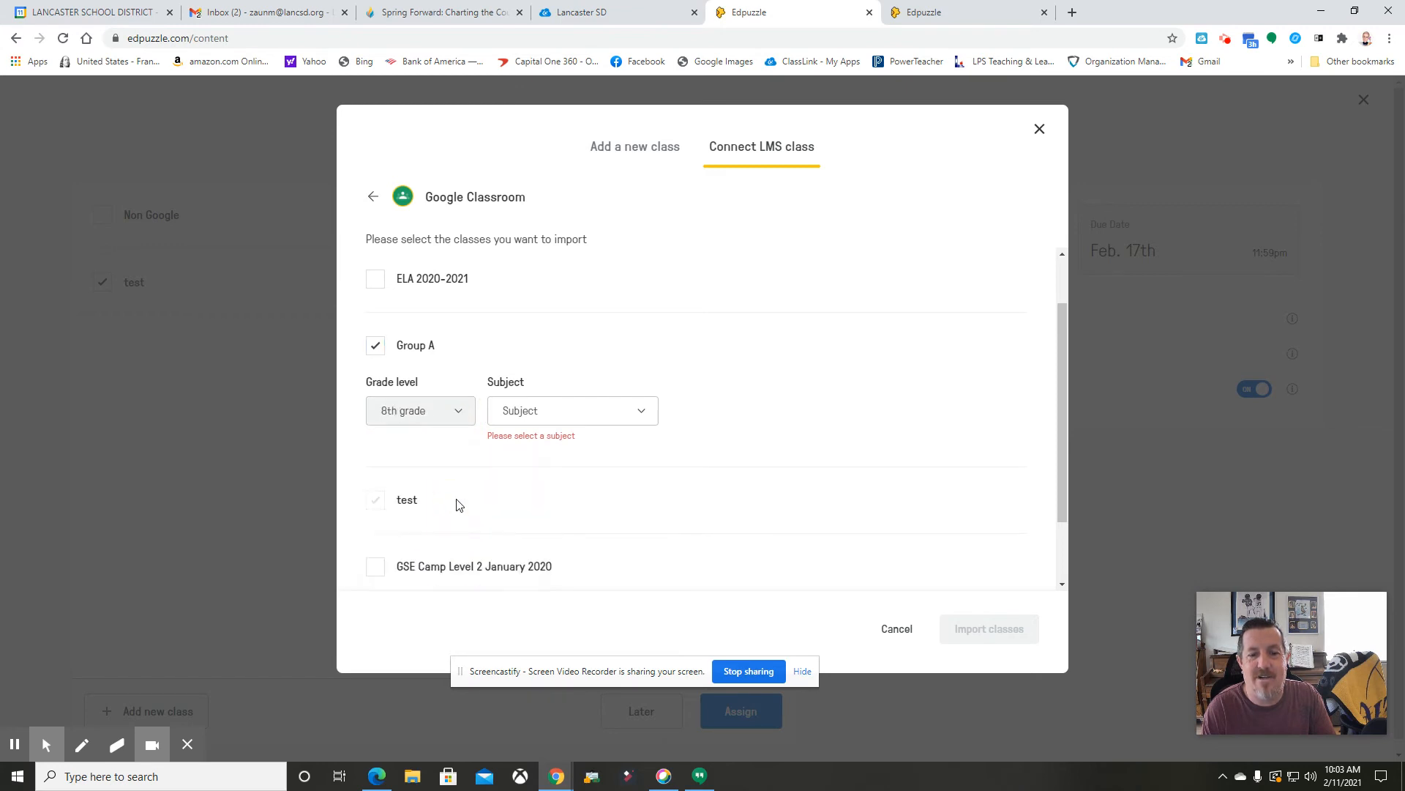
click(545, 410)
scroll(543, 540, down, 3)
scroll(543, 527, up, 1)
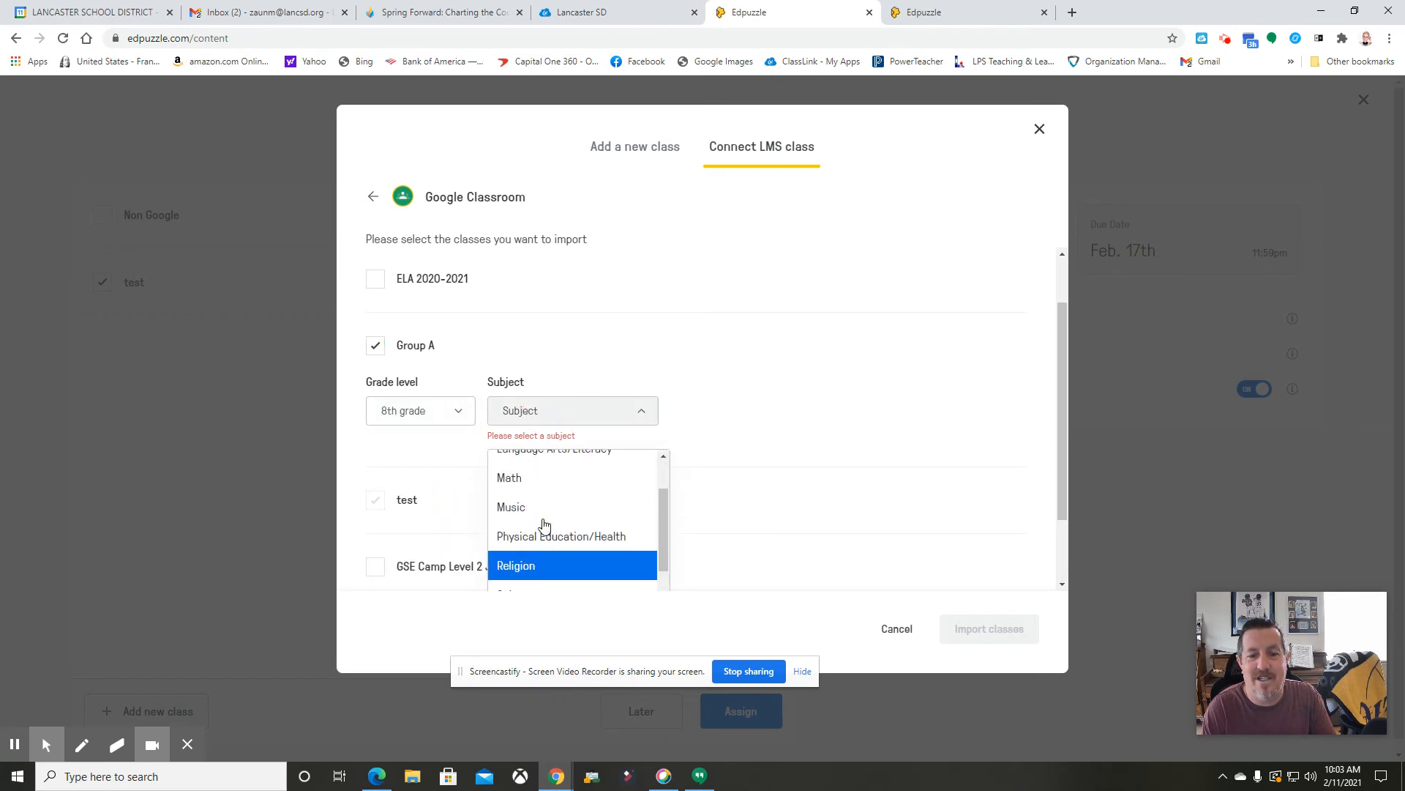
click(540, 480)
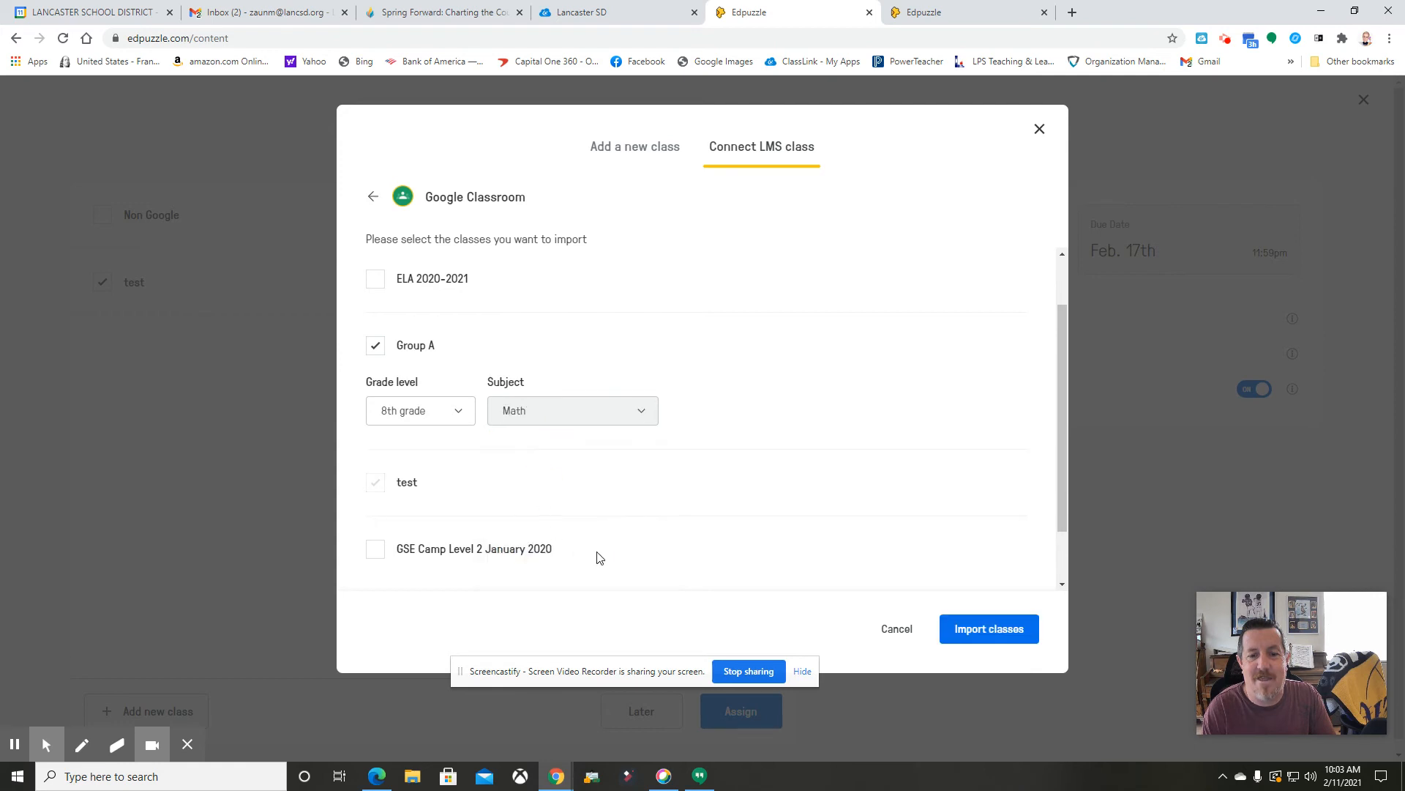
click(978, 635)
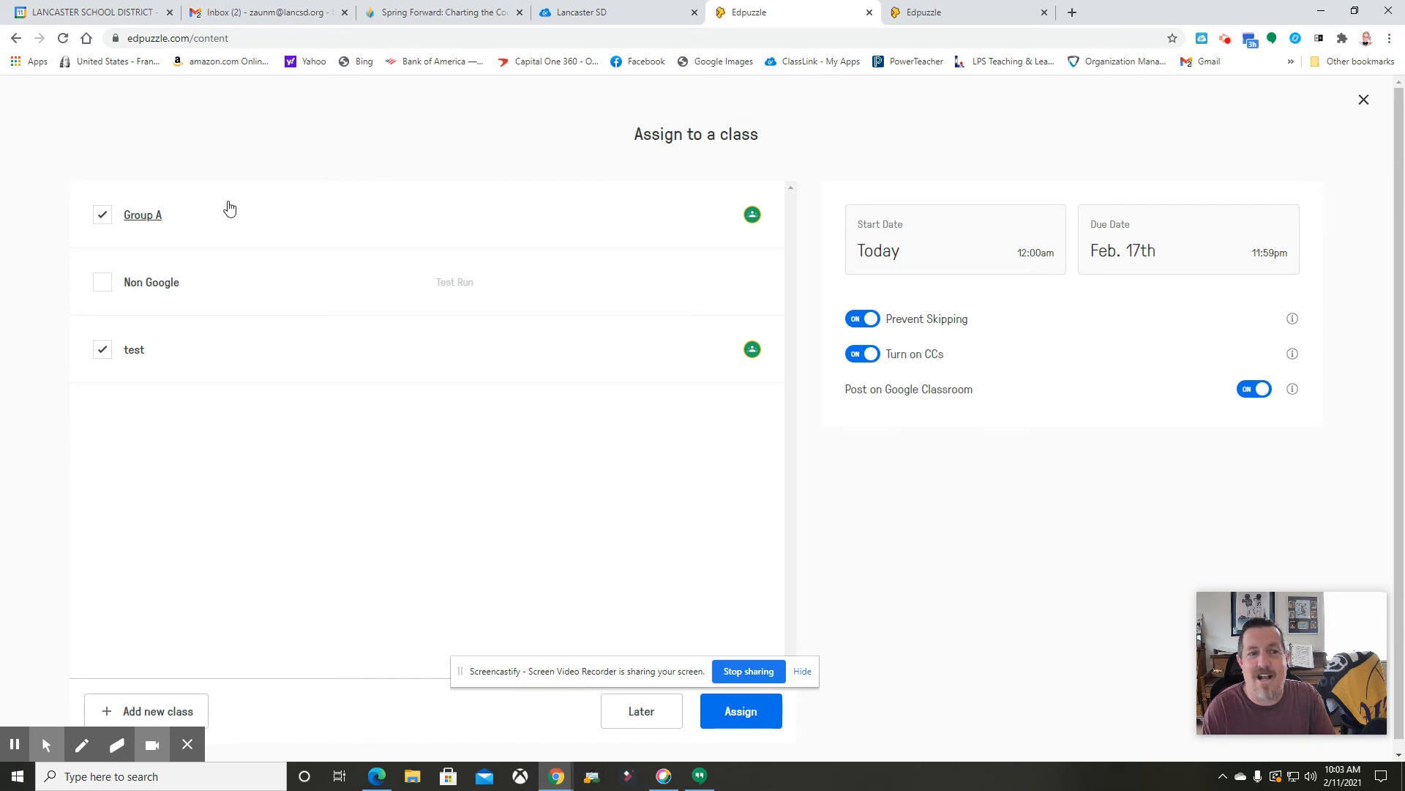
click(103, 217)
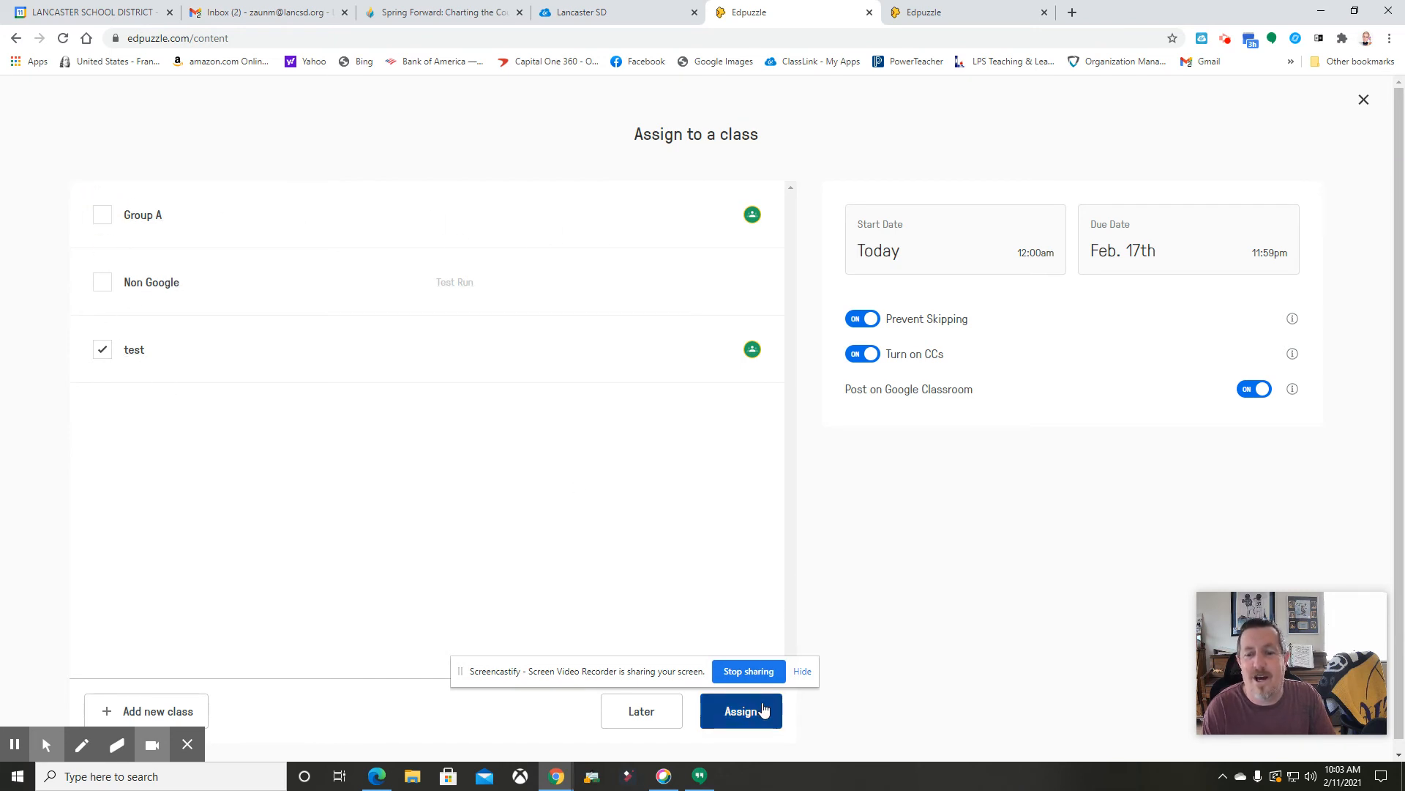
Try Group A and Non Google as assignment targets, and clear all class selections, including test
click(103, 214)
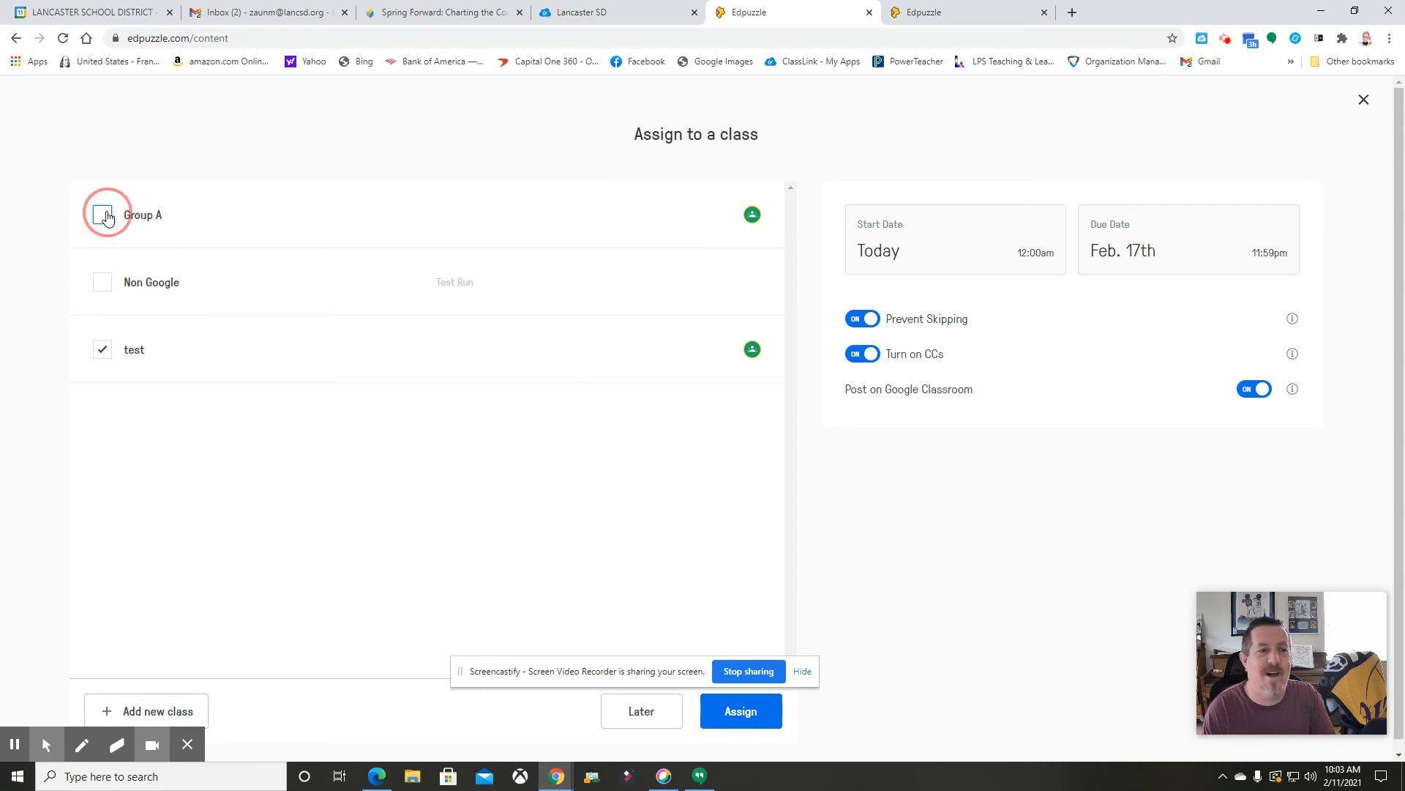
click(102, 282)
click(103, 214)
click(103, 281)
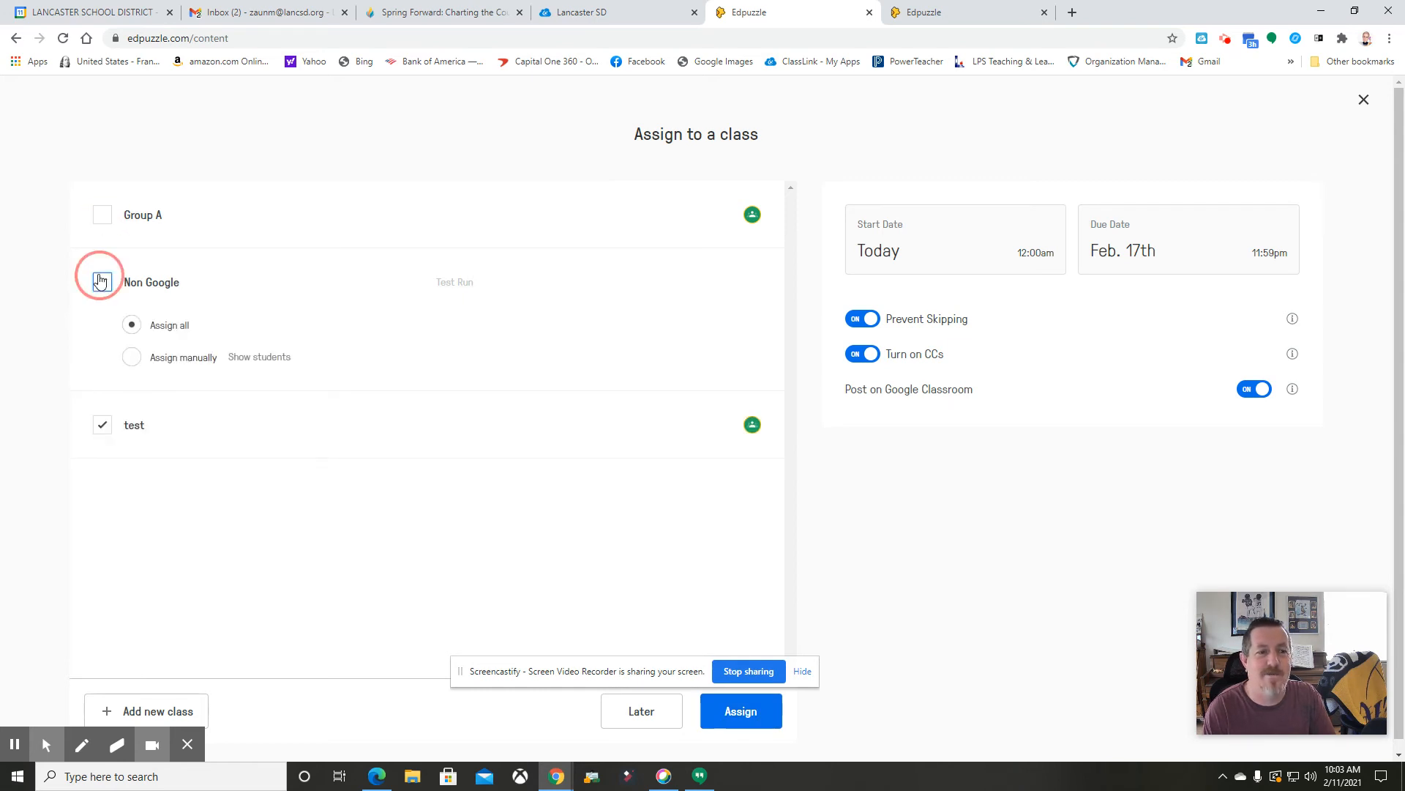
click(103, 349)
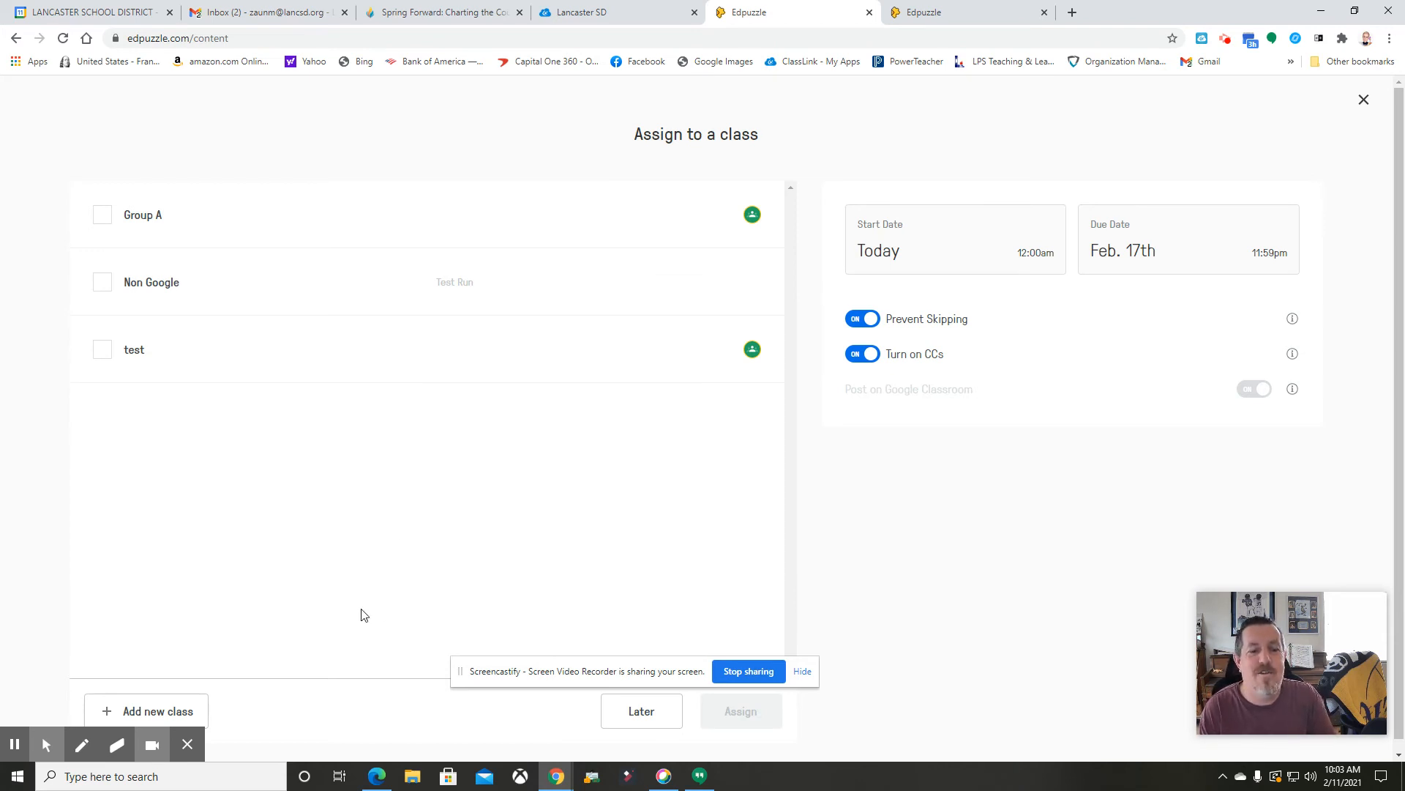
Start adding a new class and look over its description, grade level and subject options
click(180, 709)
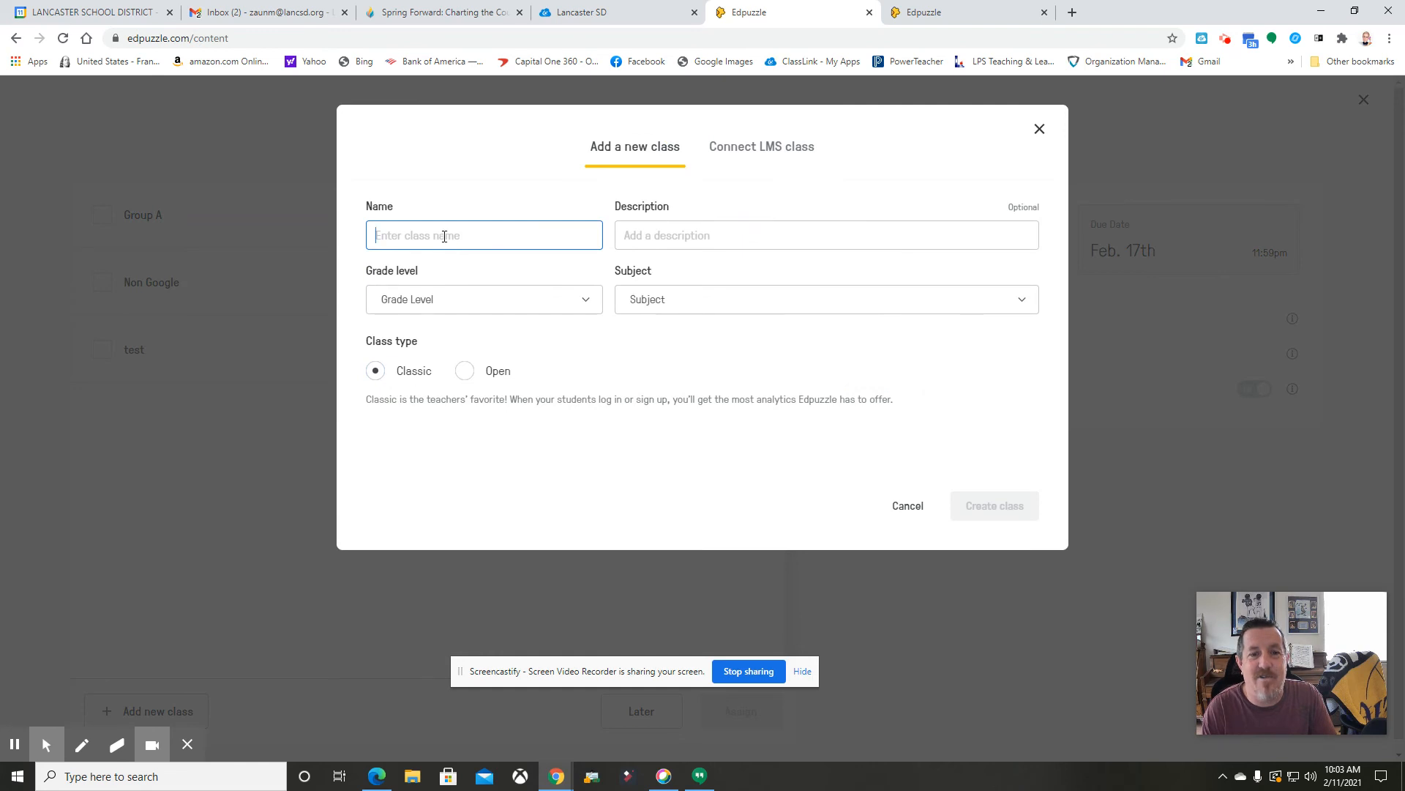
click(639, 231)
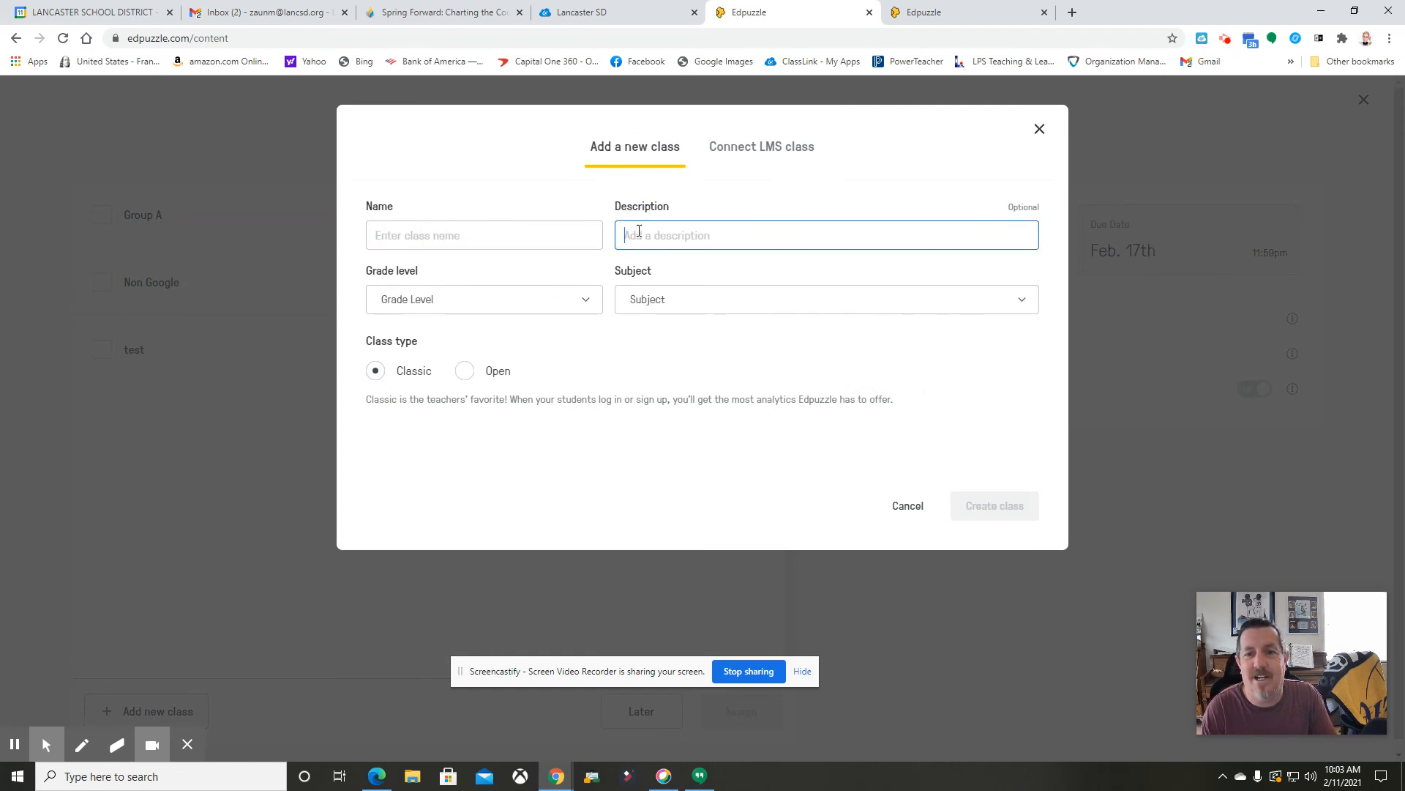
click(513, 296)
click(674, 301)
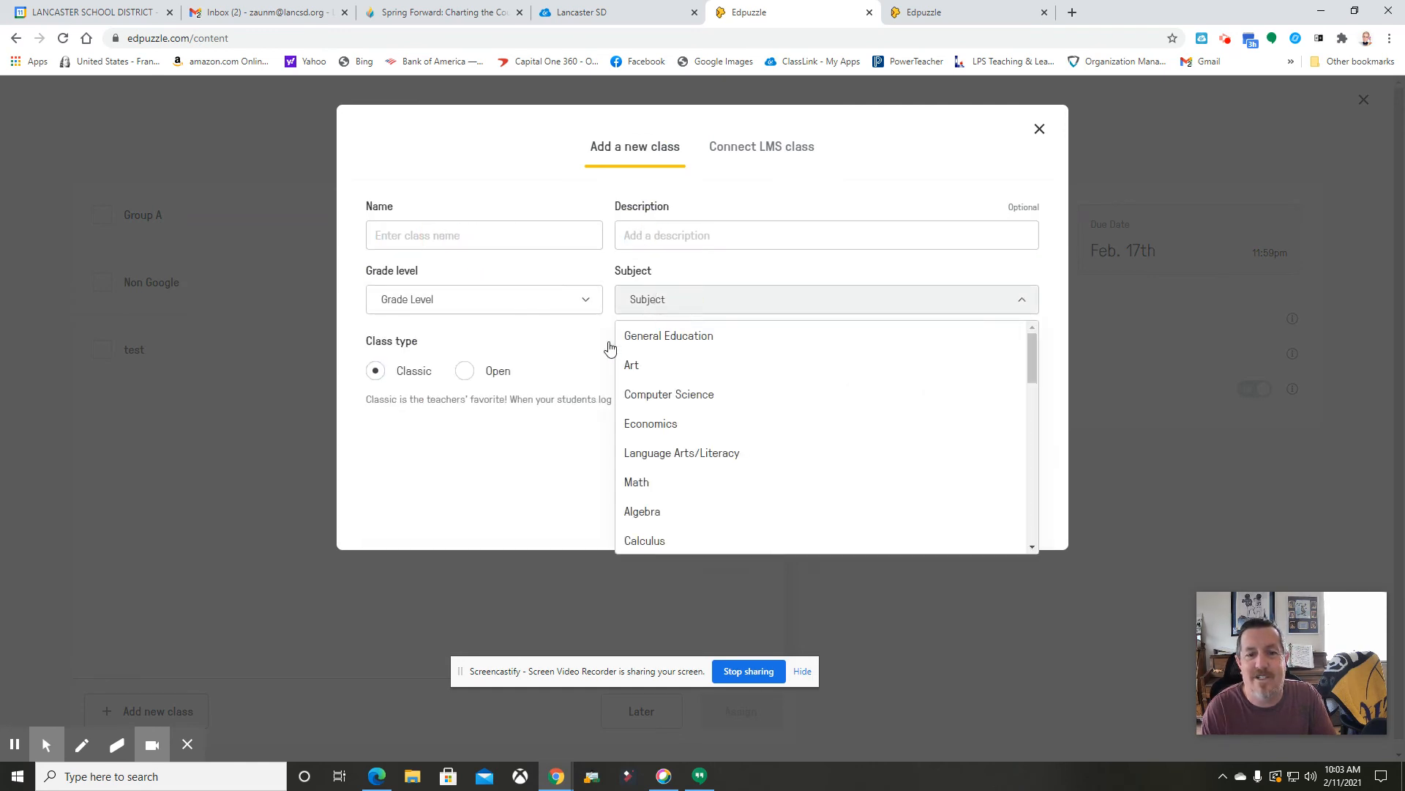
click(455, 392)
Name the new class Enrichment Group
click(482, 237)
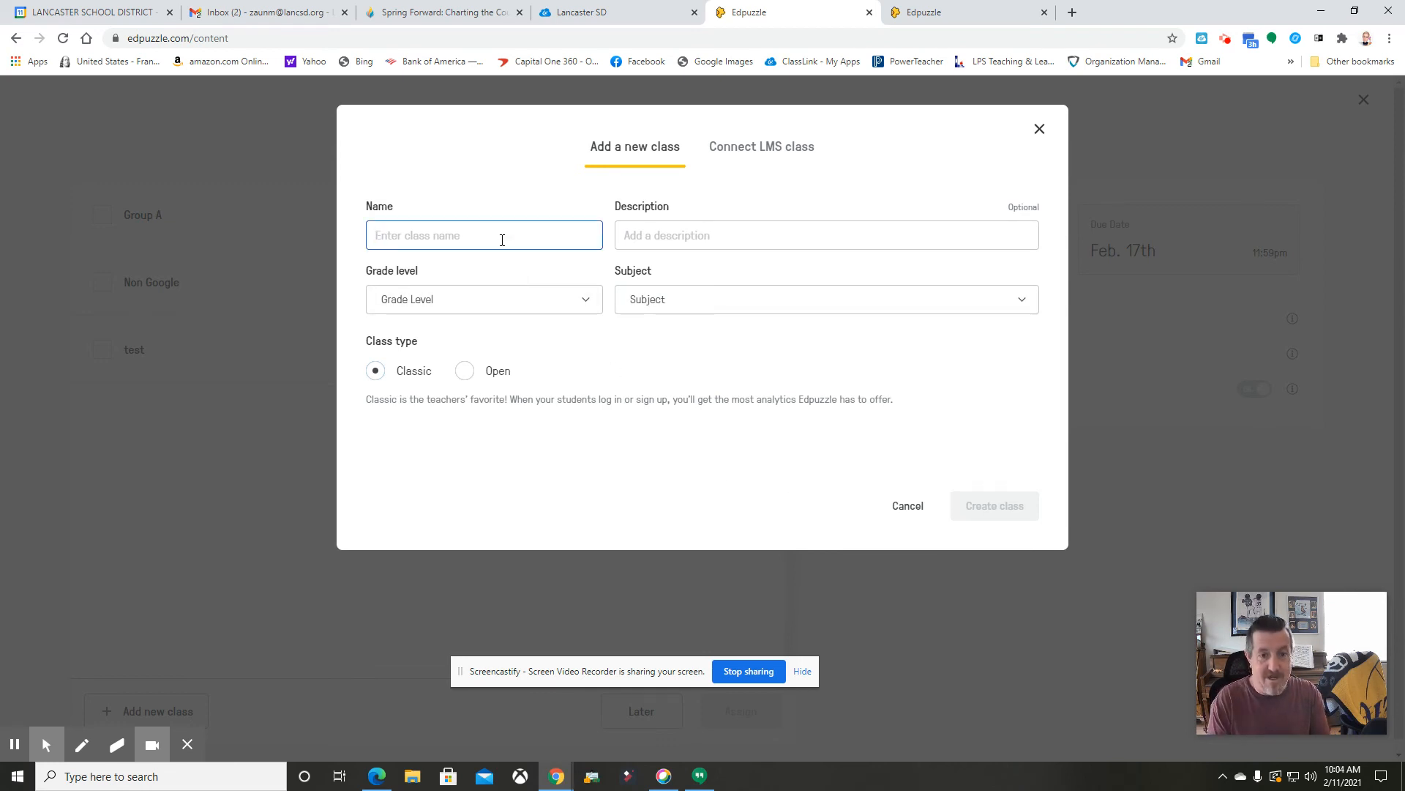
text(Pe)
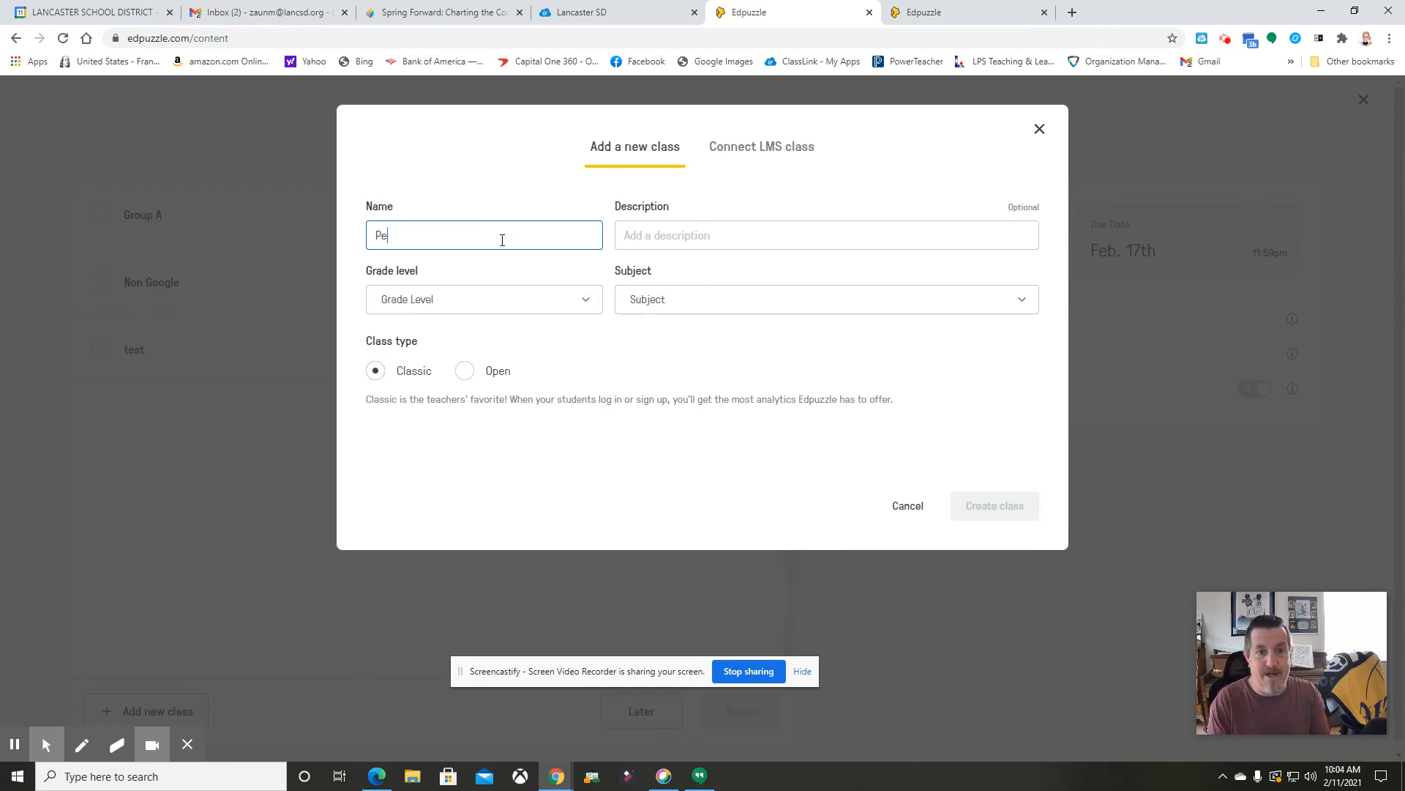
key(BackSpace)
key(BackSpace)
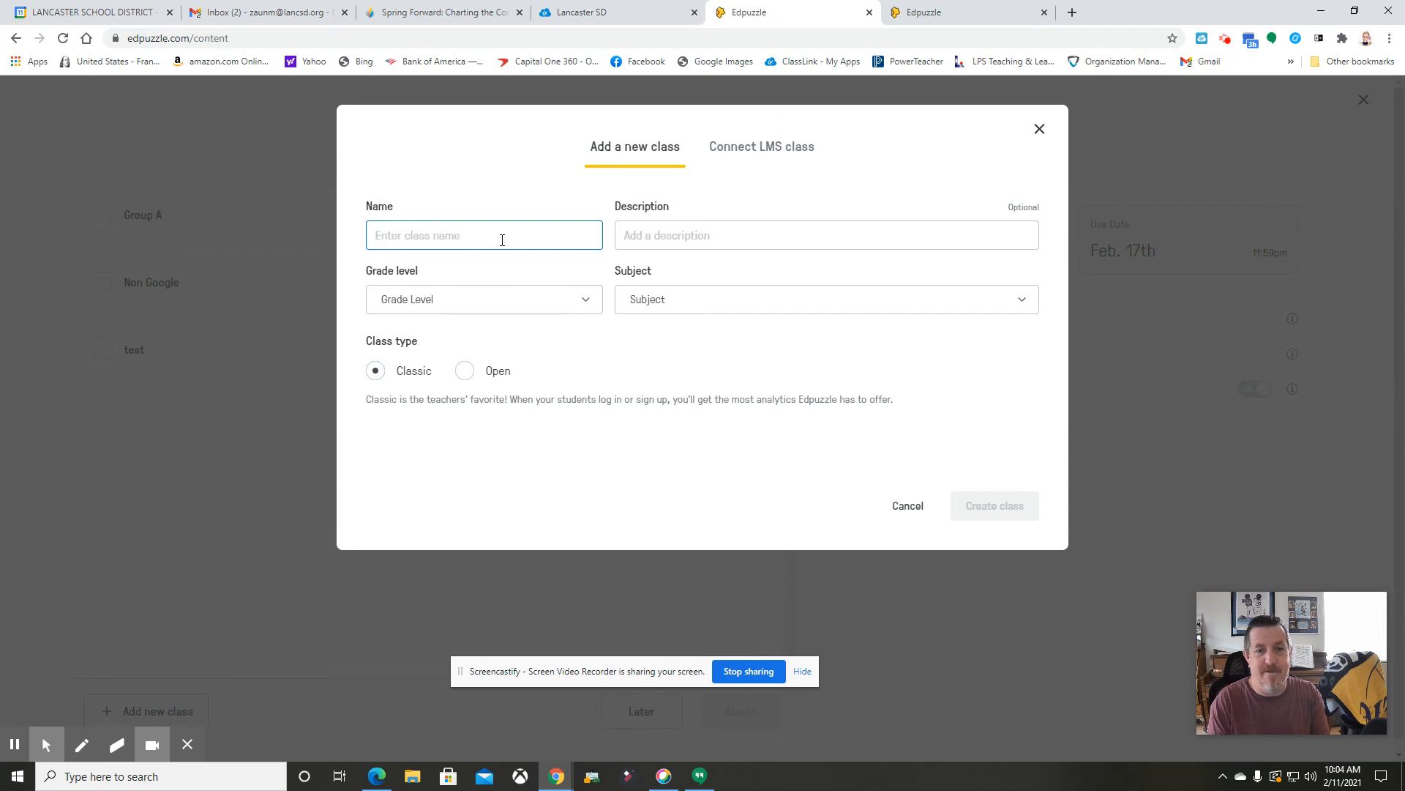
text(Enrichment G)
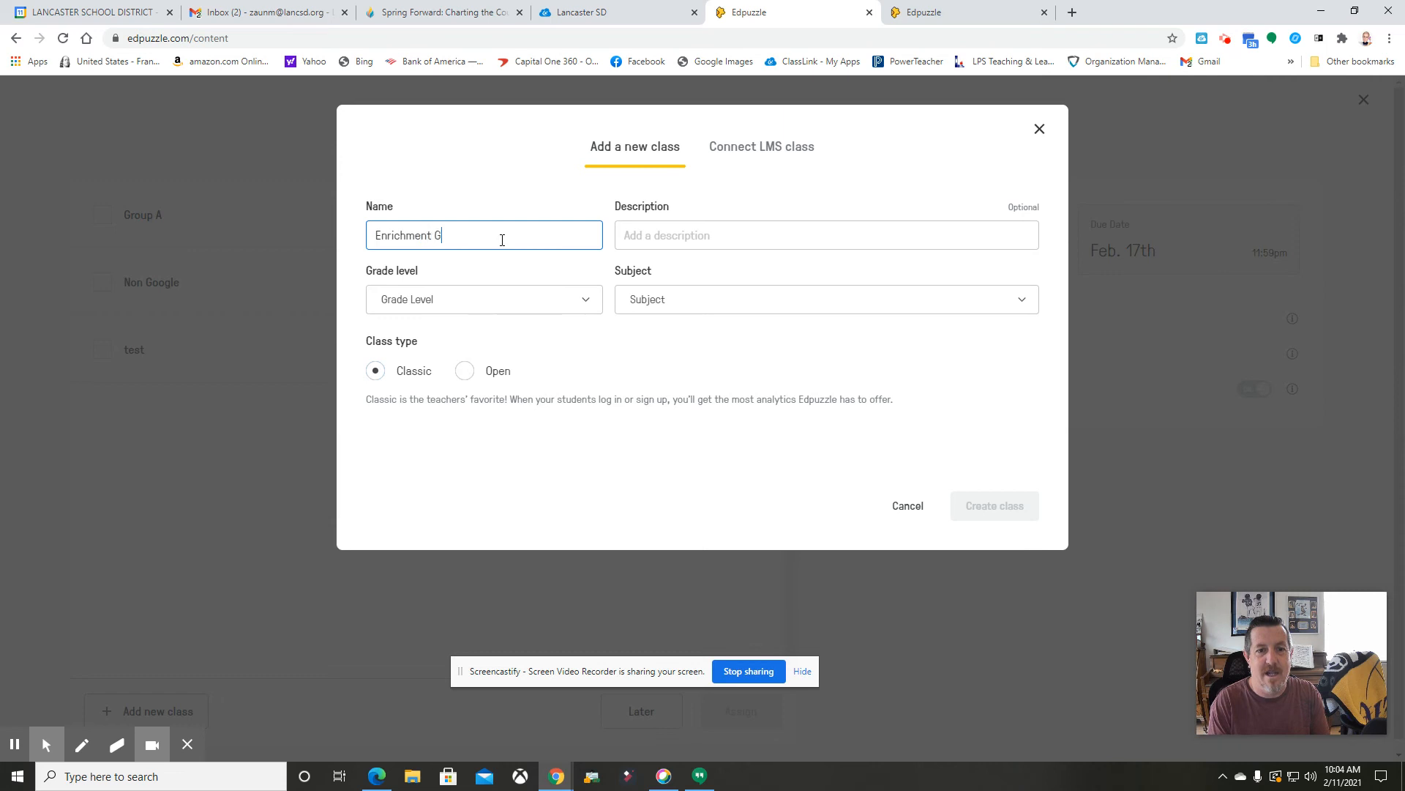
text(orup)
key(BackSpace)
key(BackSpace)
key(BackSpace)
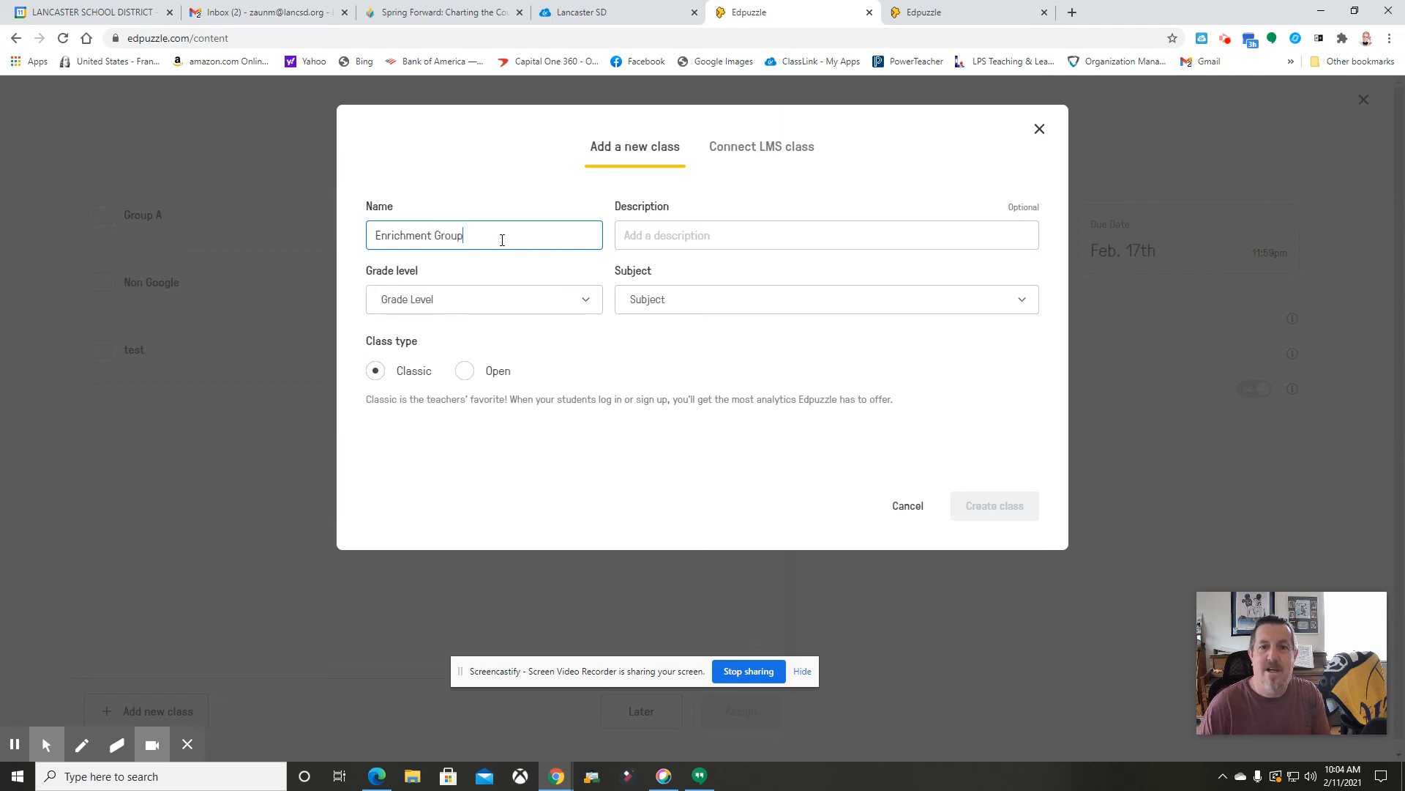
Set the new class to 4th grade with subject Language Arts/Literacy and create it
click(486, 298)
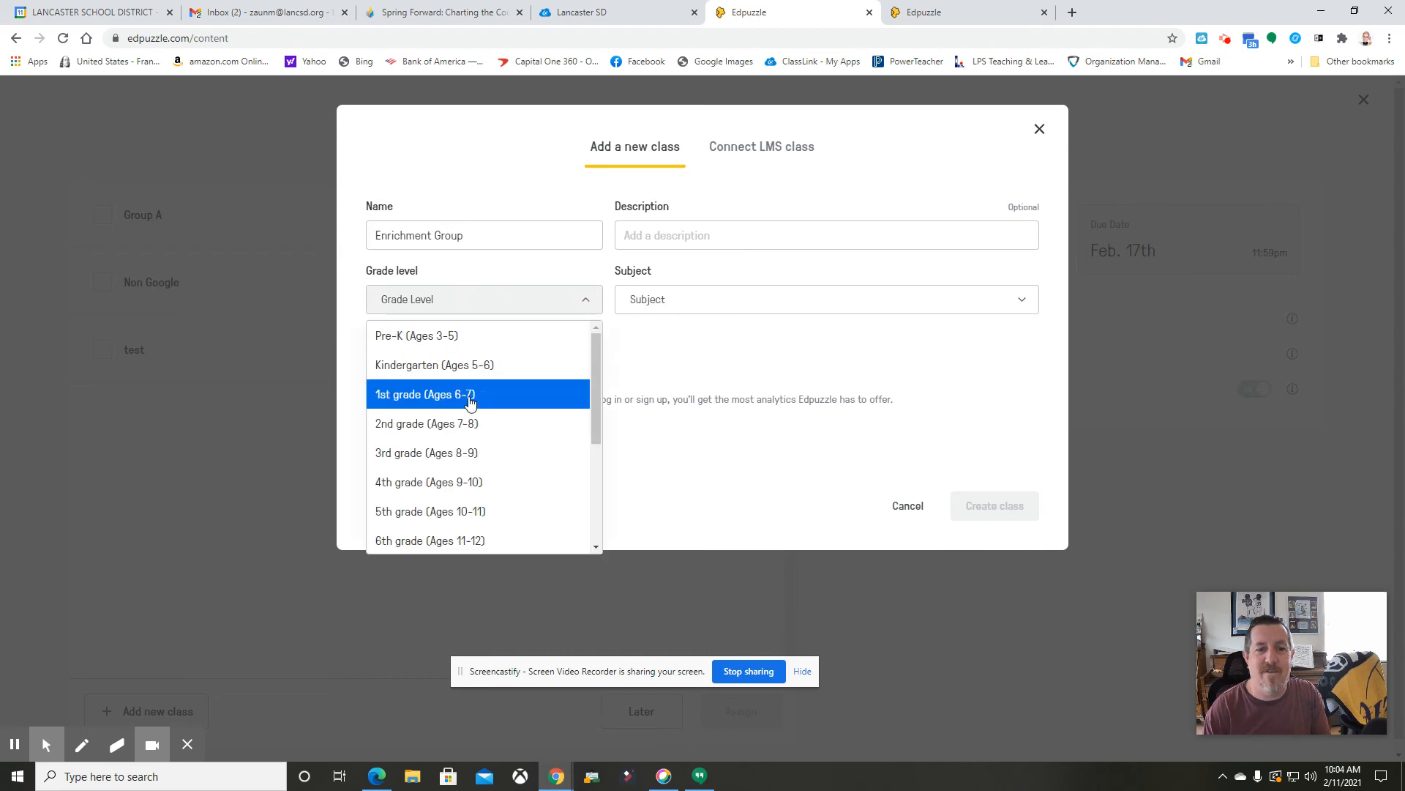
click(469, 482)
click(662, 301)
scroll(662, 424, down, 5)
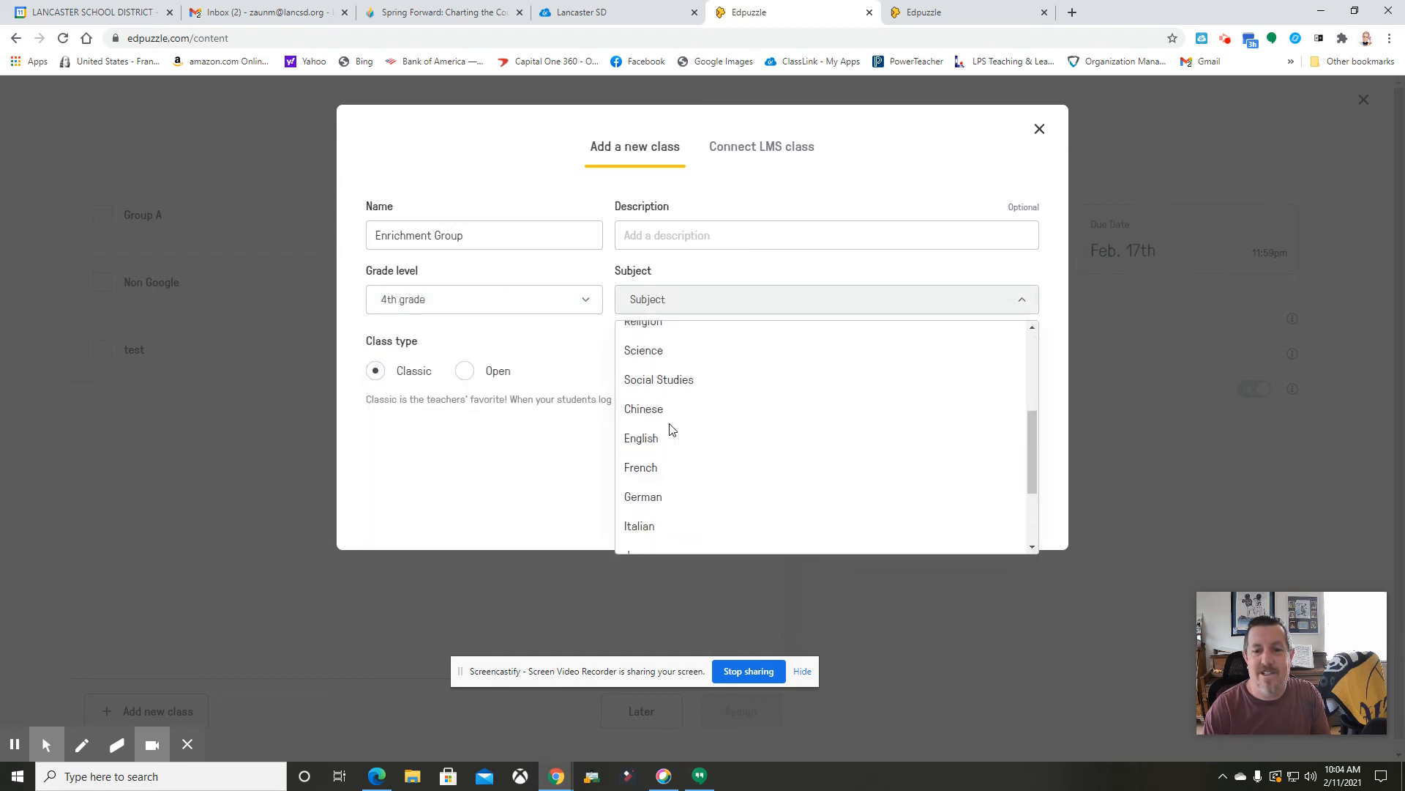
scroll(677, 449, up, 5)
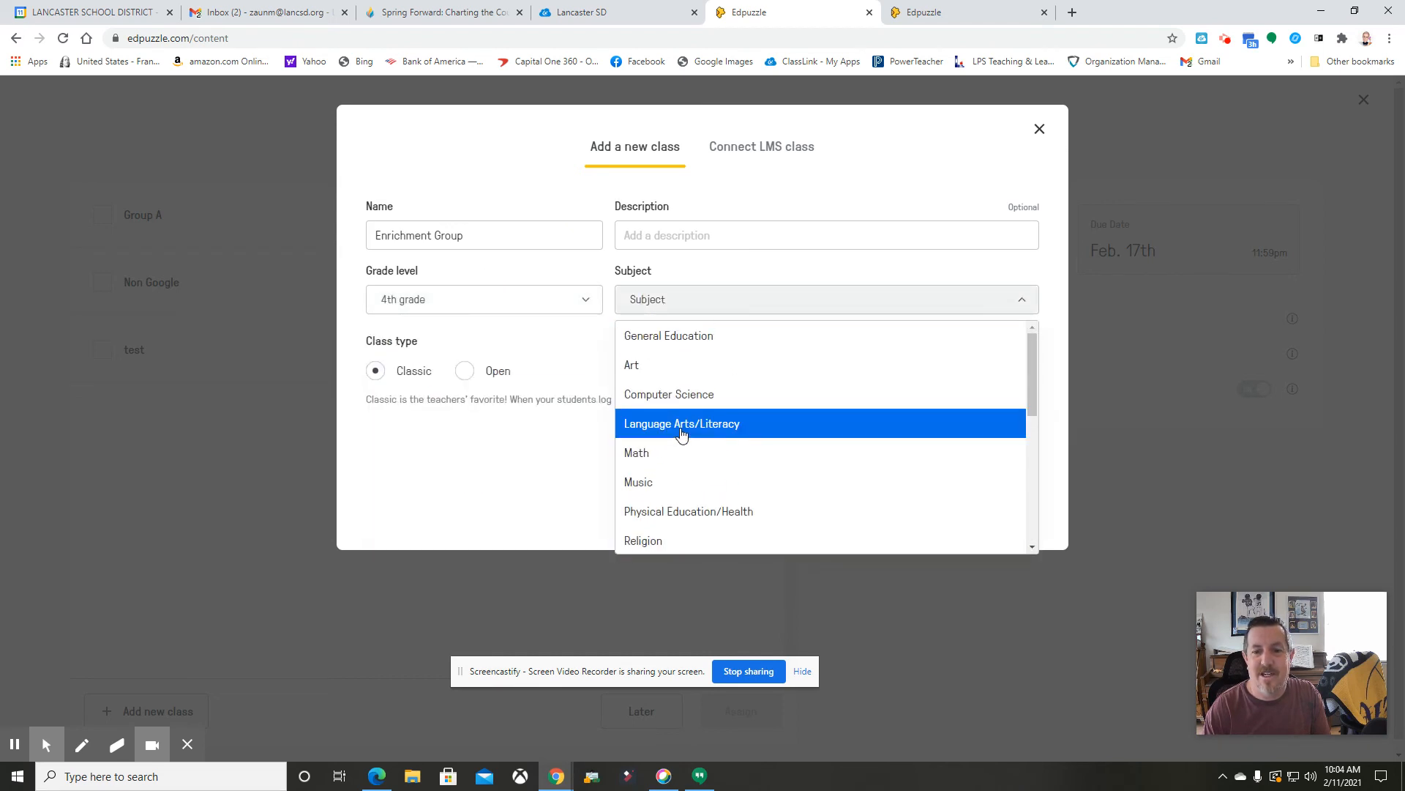
scroll(701, 457, down, 1)
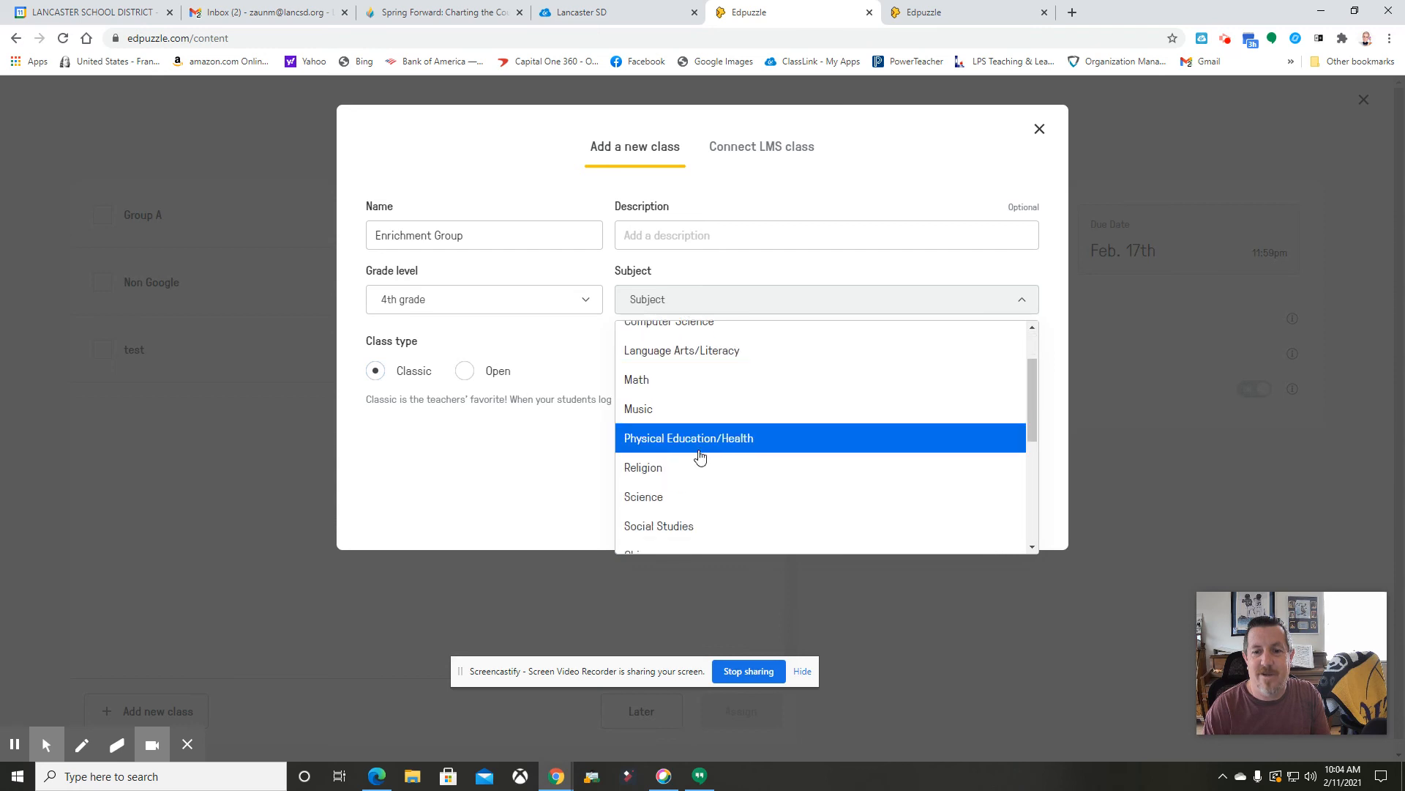
scroll(703, 454, up, 1)
click(715, 430)
click(968, 506)
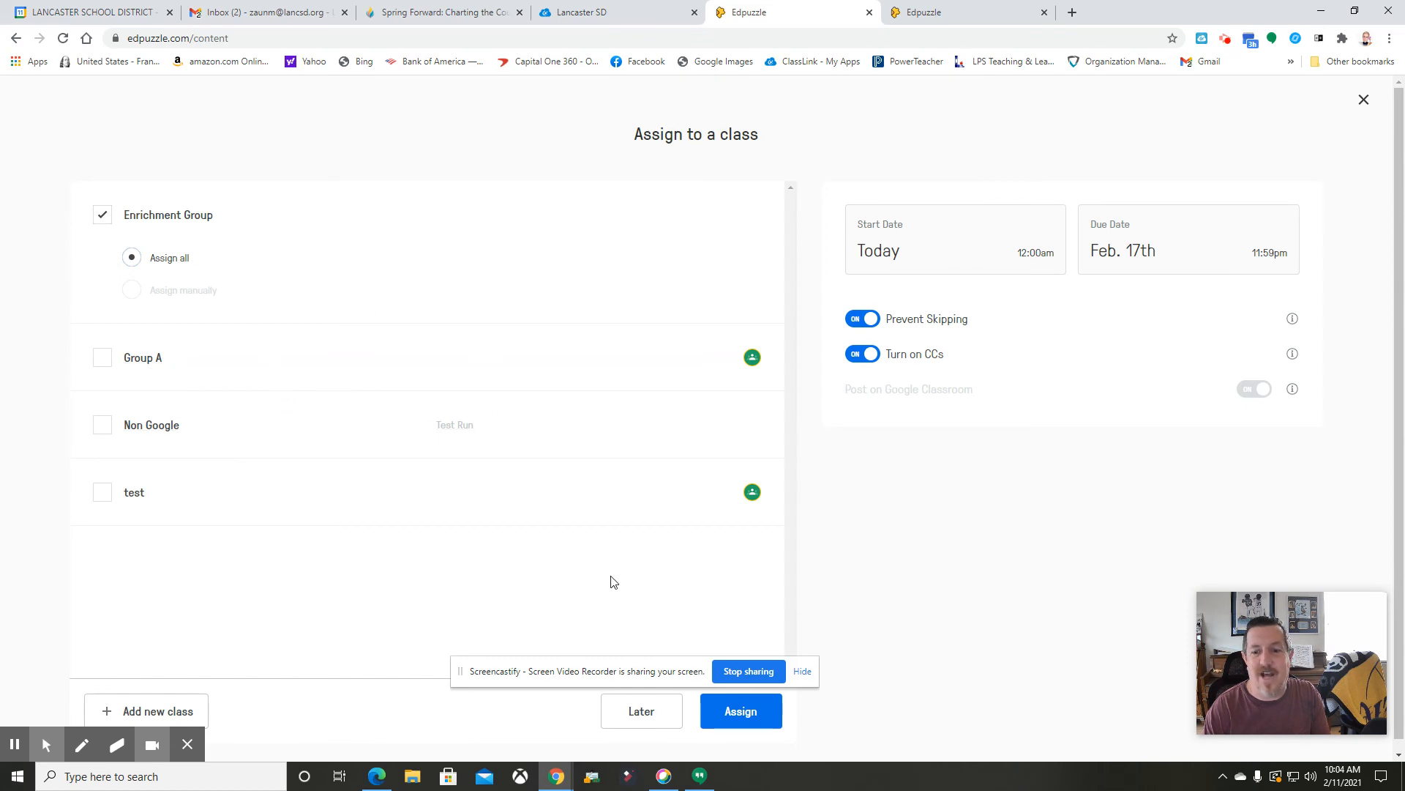
Postpone assigning the video to Enrichment Group and return to My Content
click(181, 221)
click(179, 218)
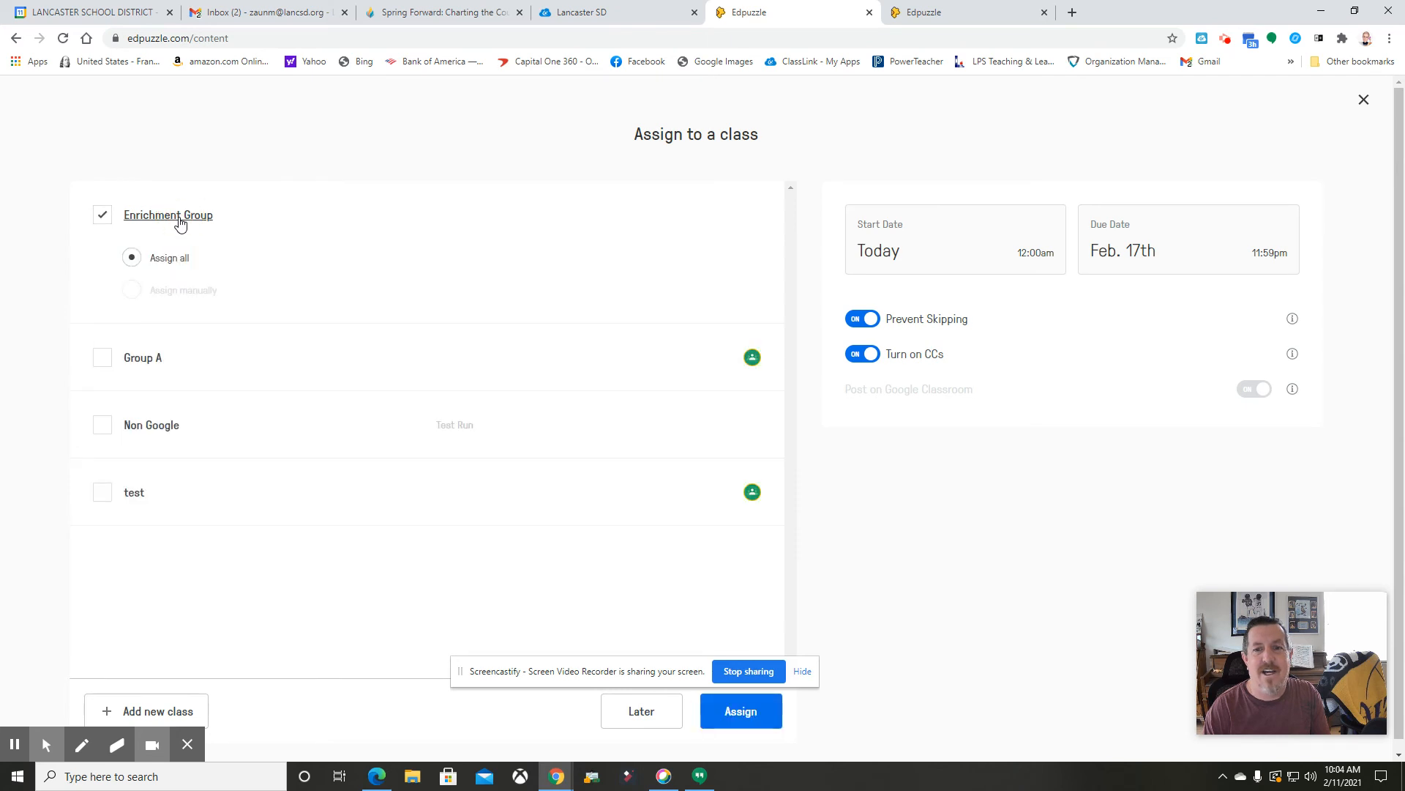
scroll(462, 442, down, 1)
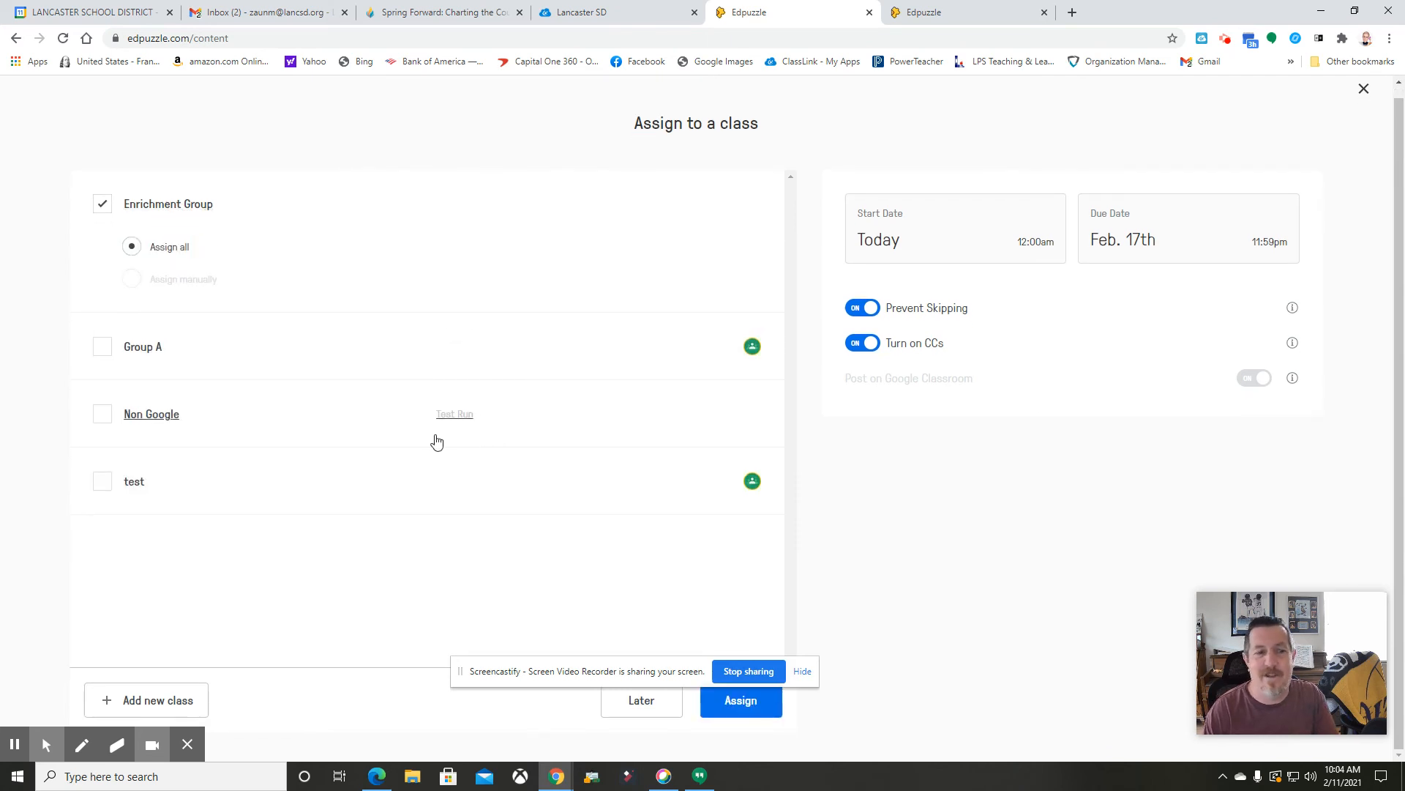
click(641, 701)
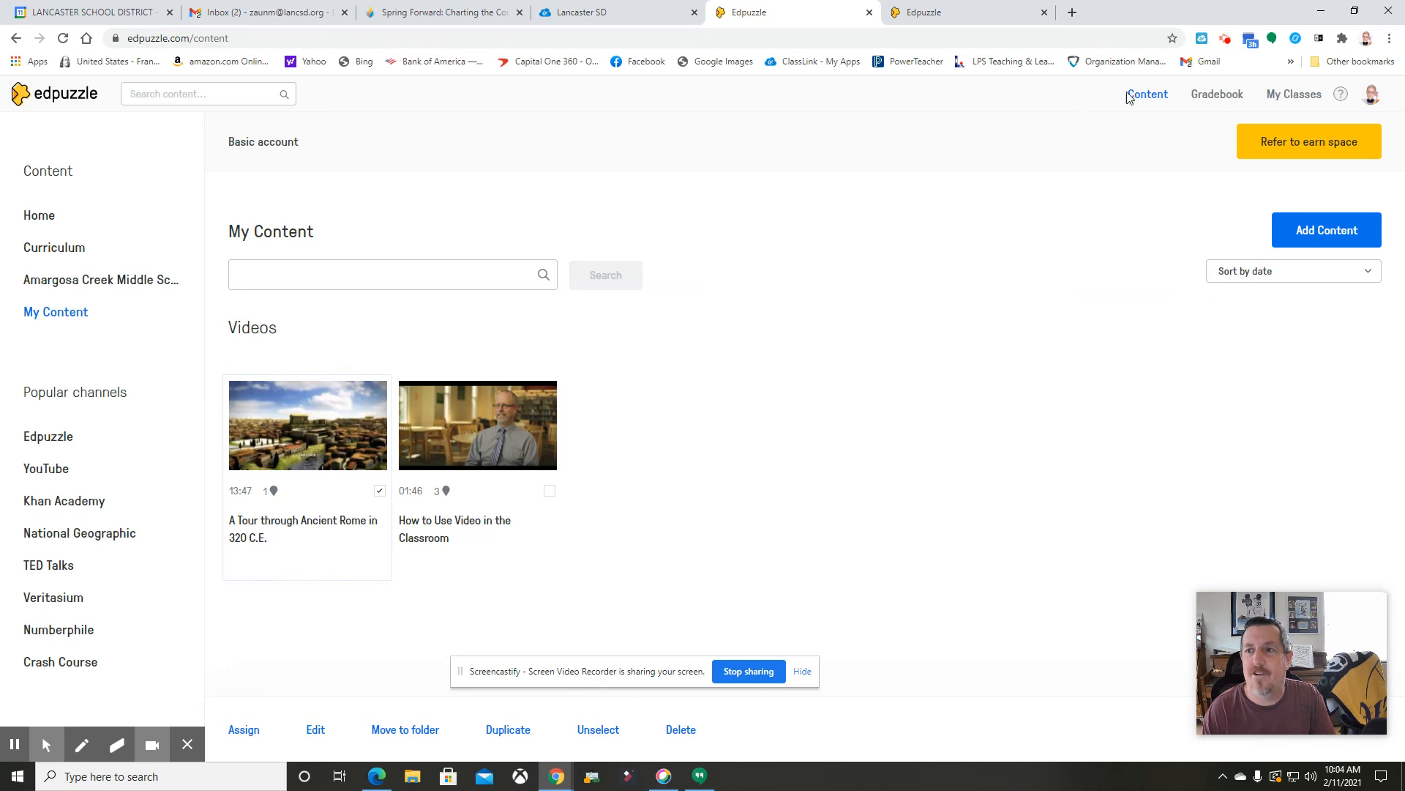
Open the Enrichment Group class page and copy its student invitation link
click(1205, 96)
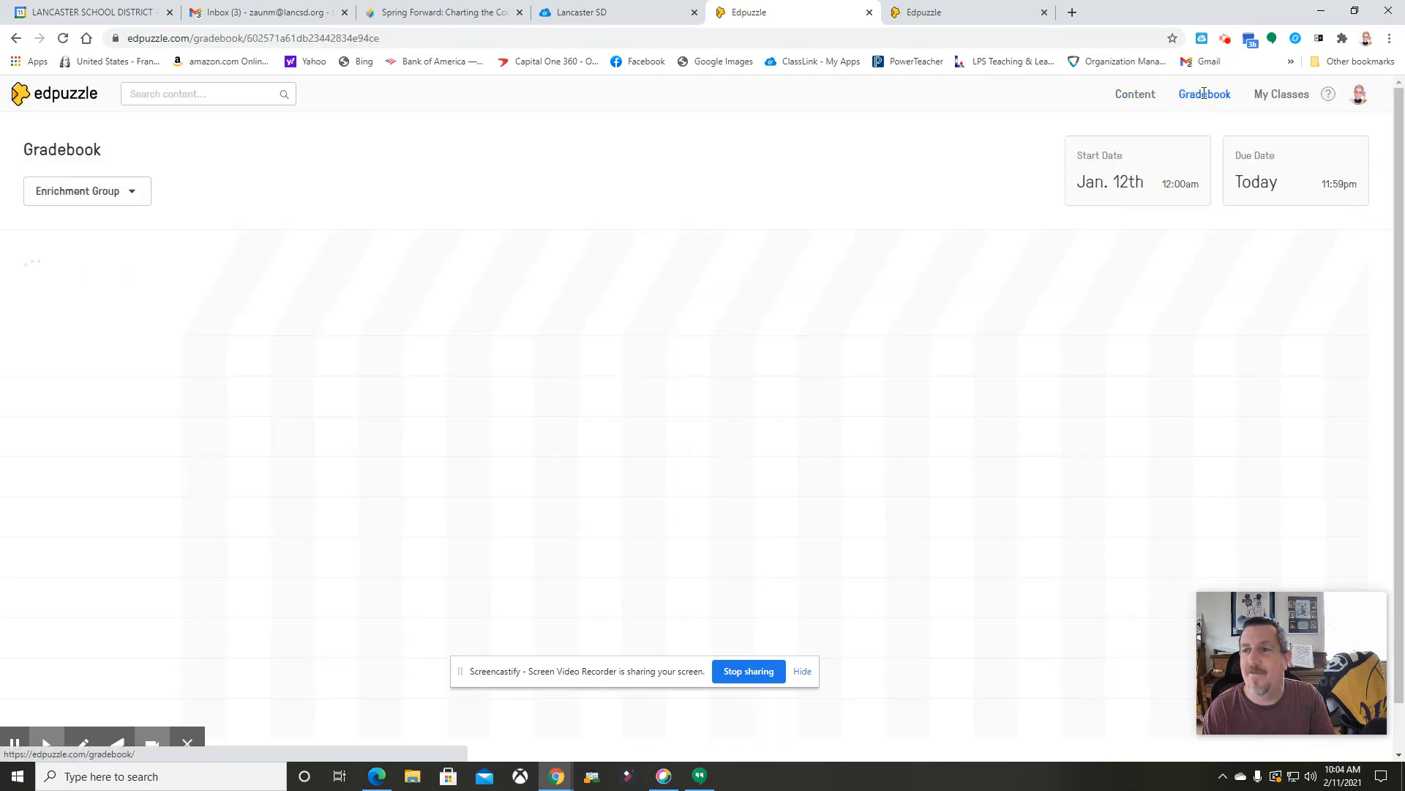
click(1287, 100)
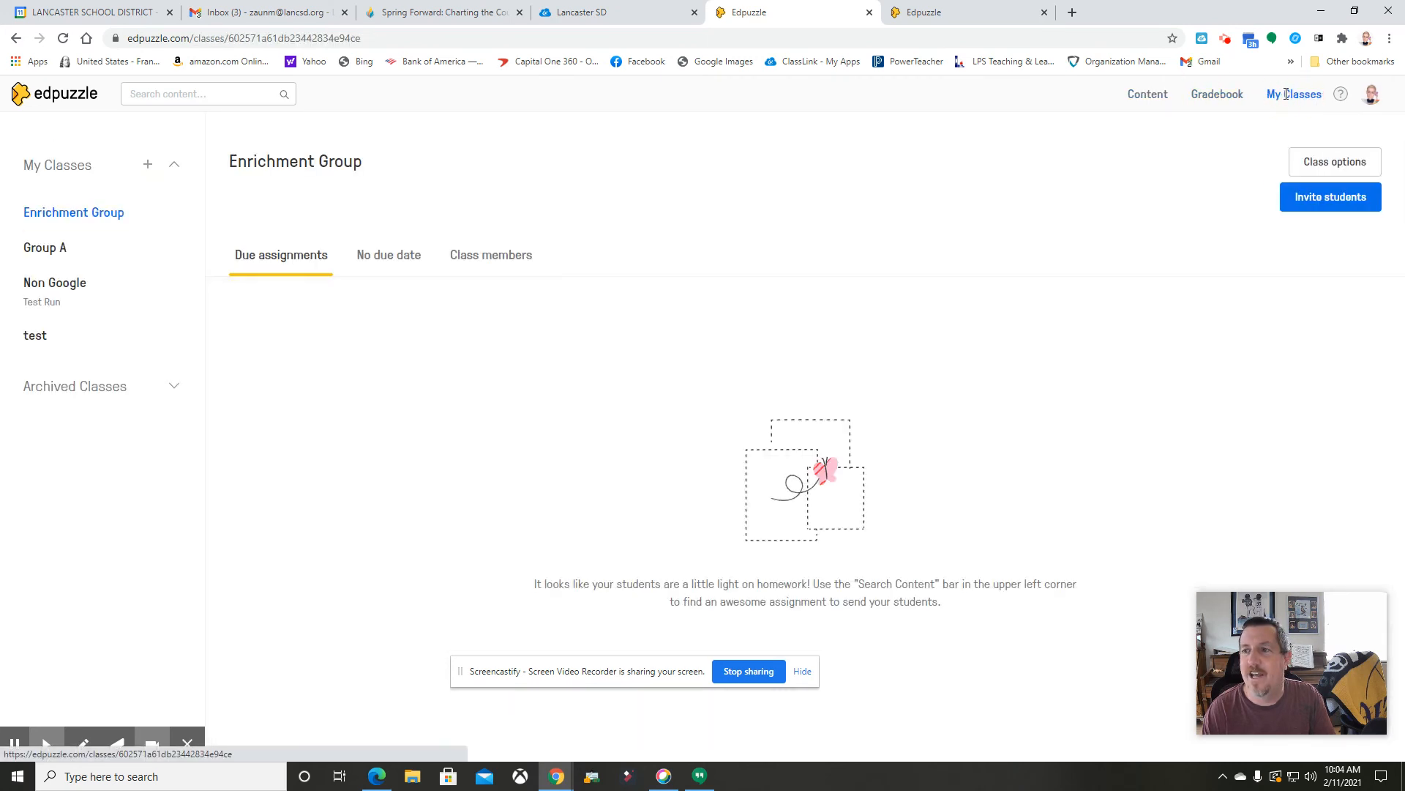
click(93, 216)
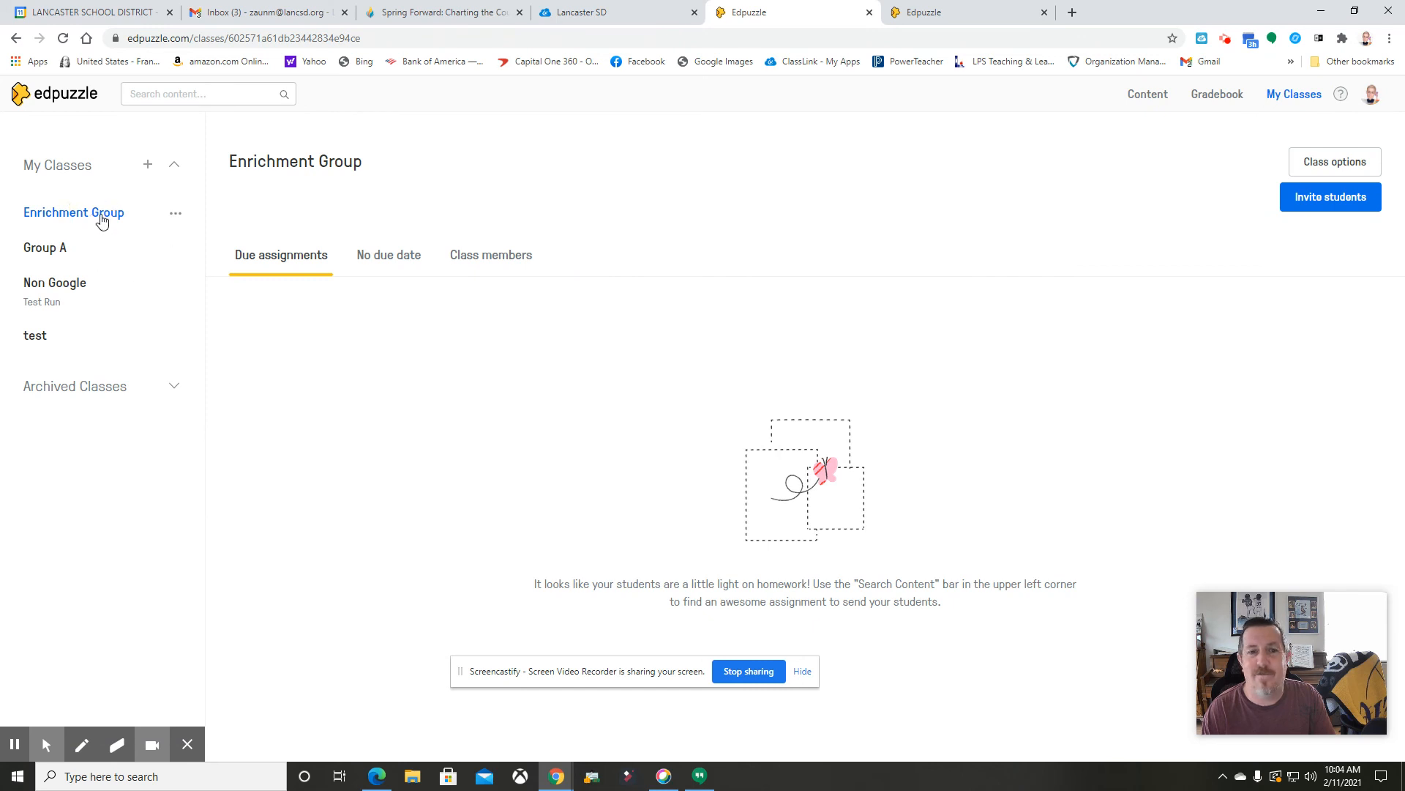
click(1307, 205)
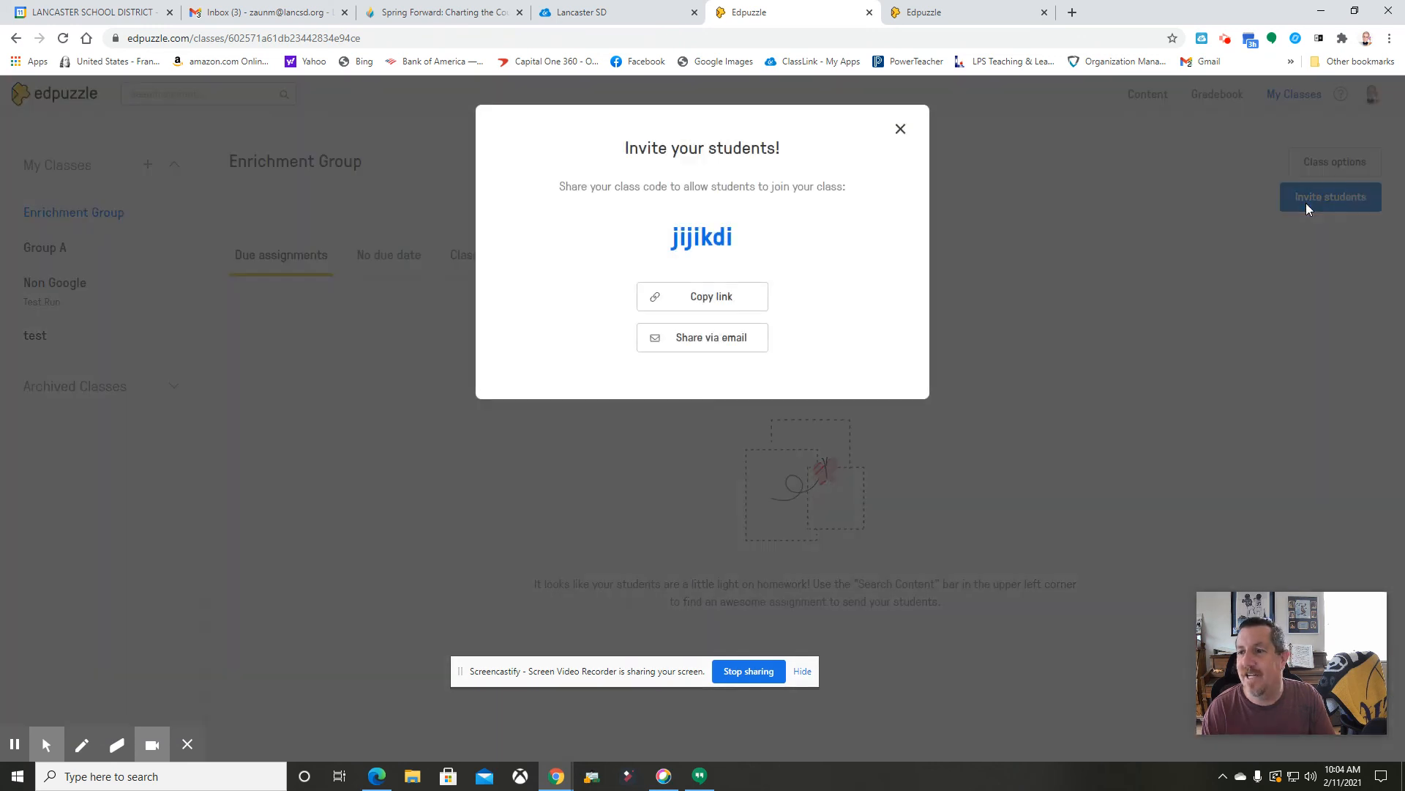
click(727, 300)
click(900, 129)
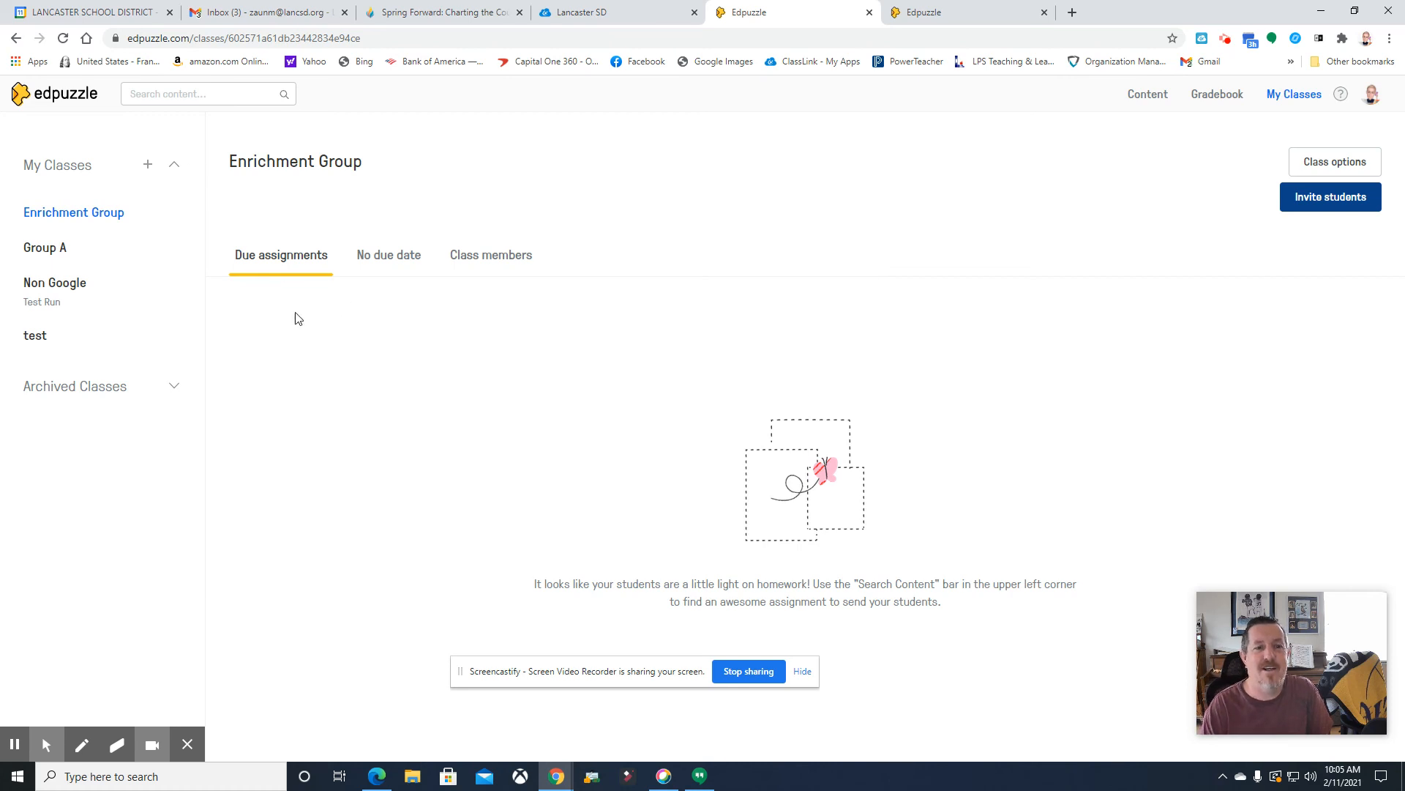
Permanently delete the Enrichment Group and Non Google classes
click(148, 164)
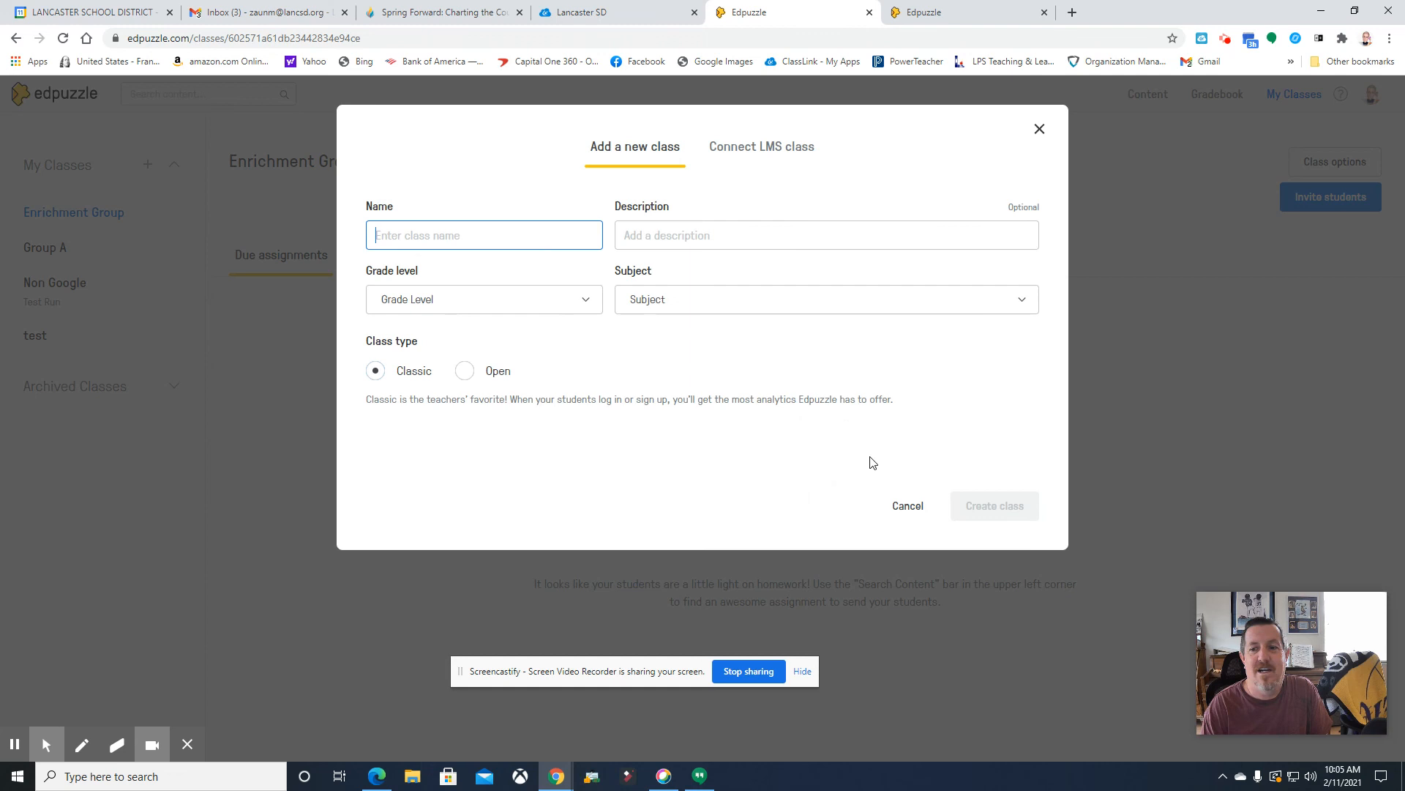
click(909, 505)
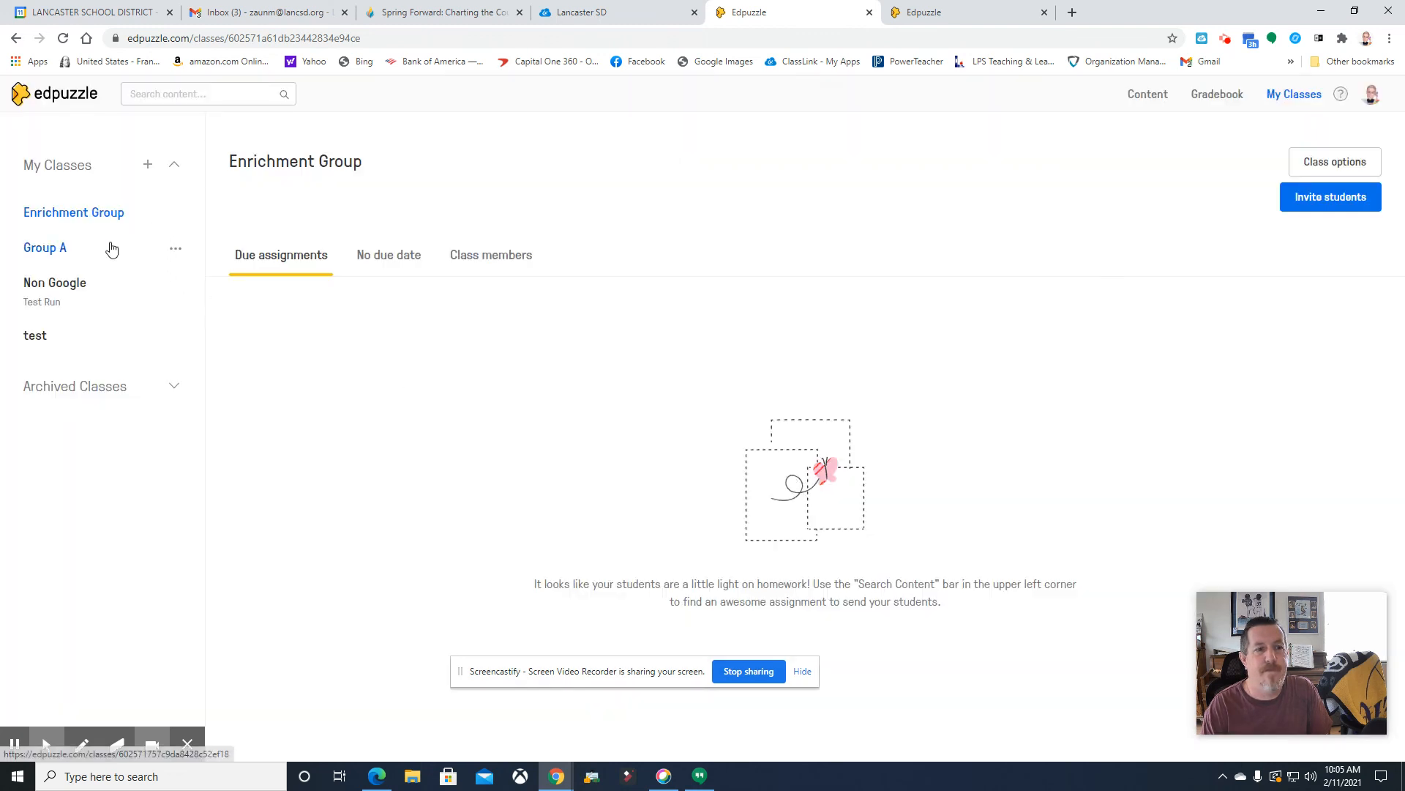
click(175, 218)
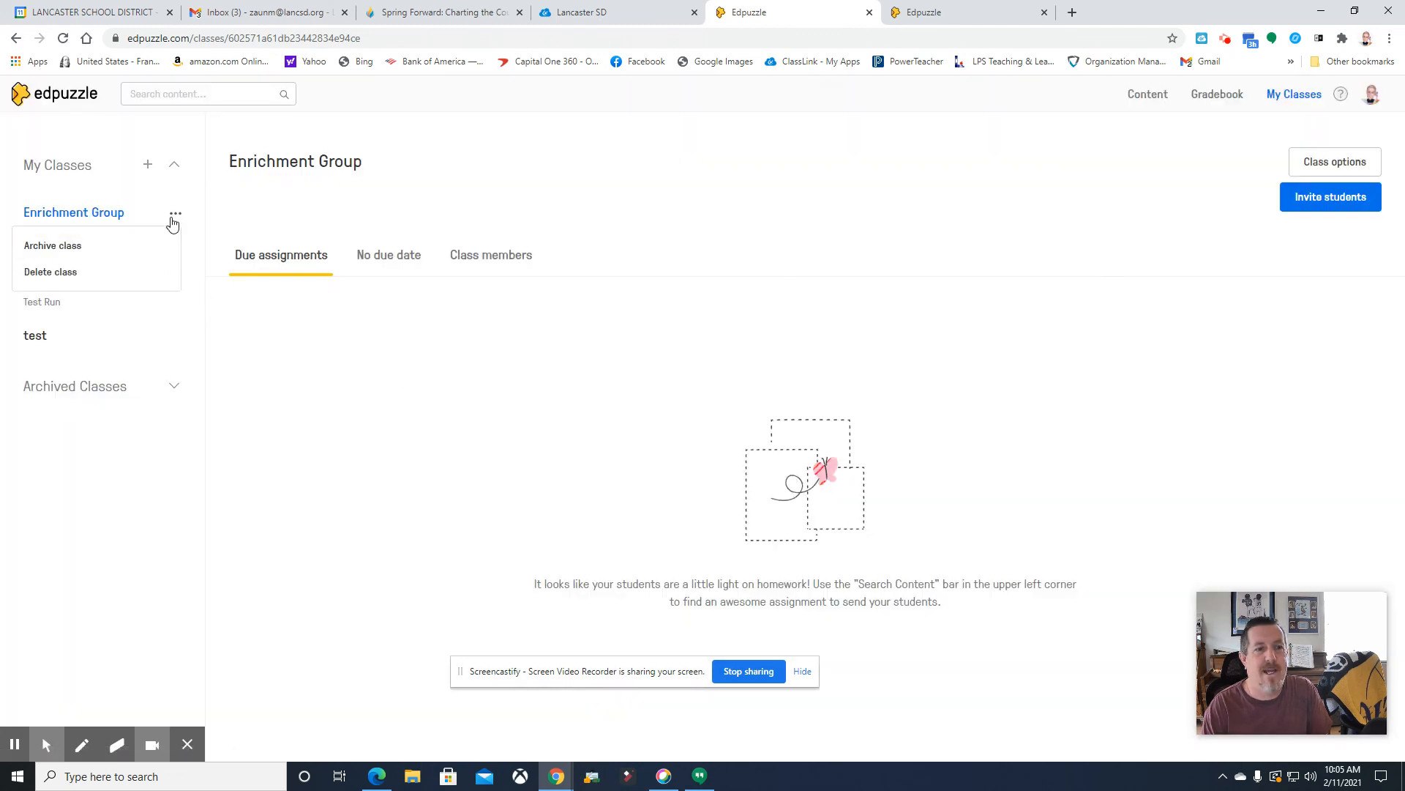
click(117, 278)
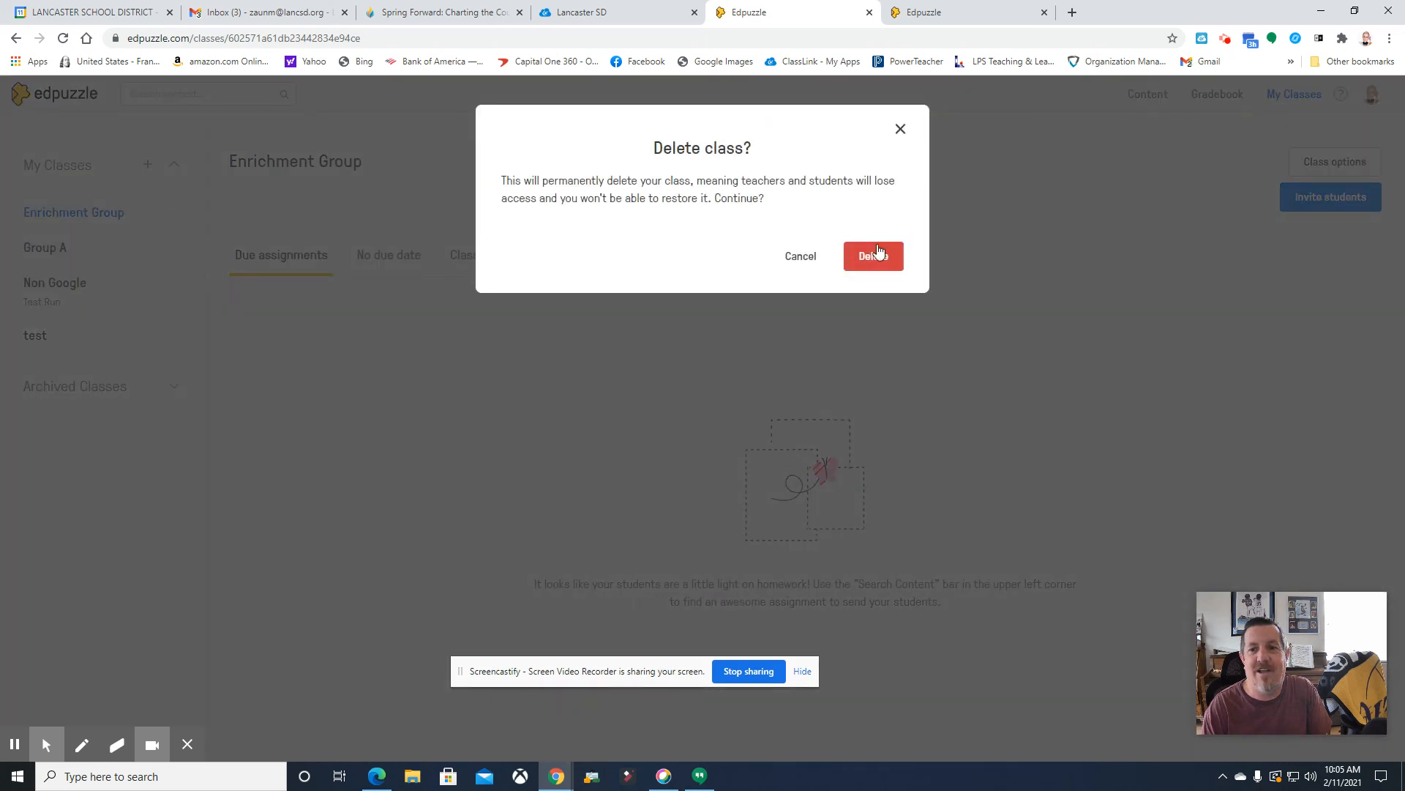
click(878, 254)
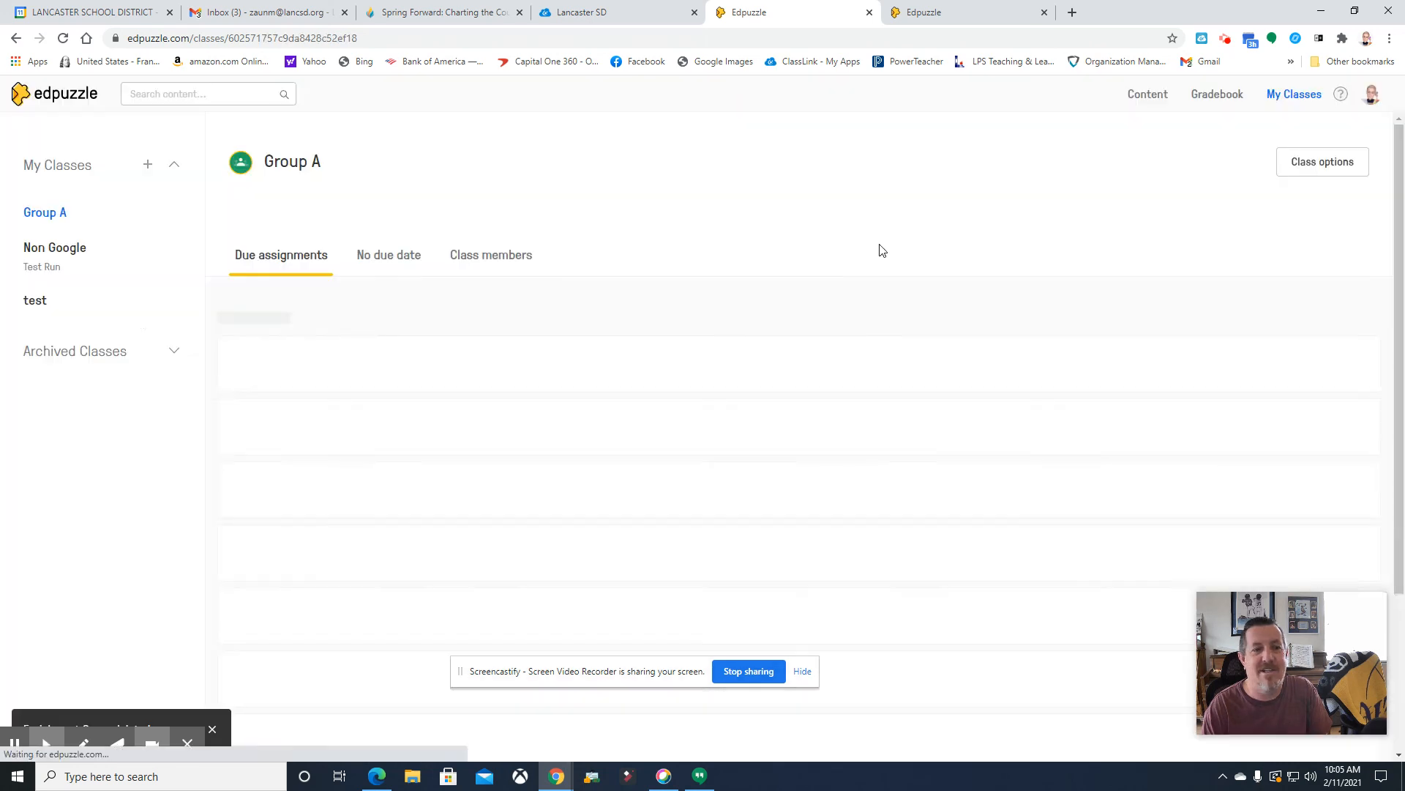
click(175, 247)
click(117, 308)
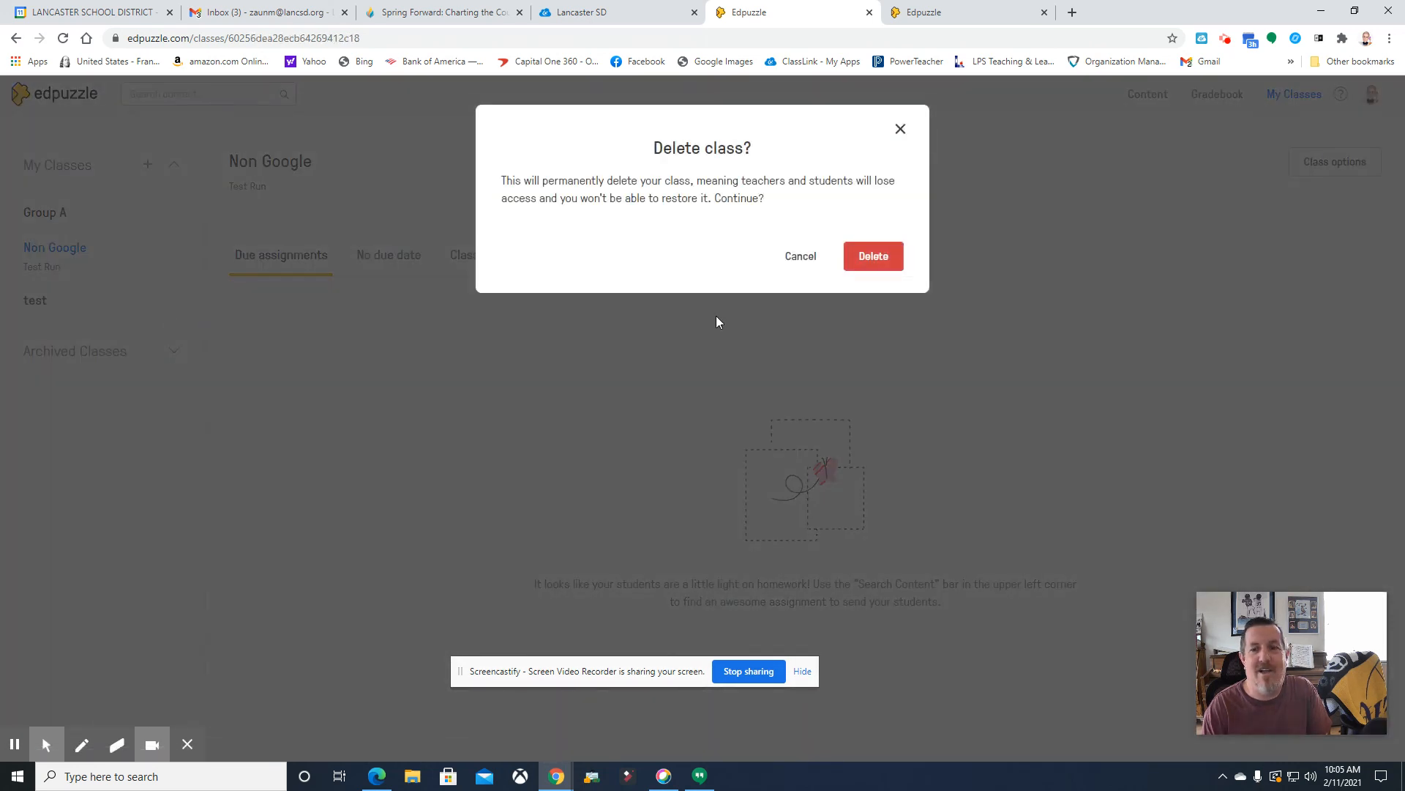
click(873, 258)
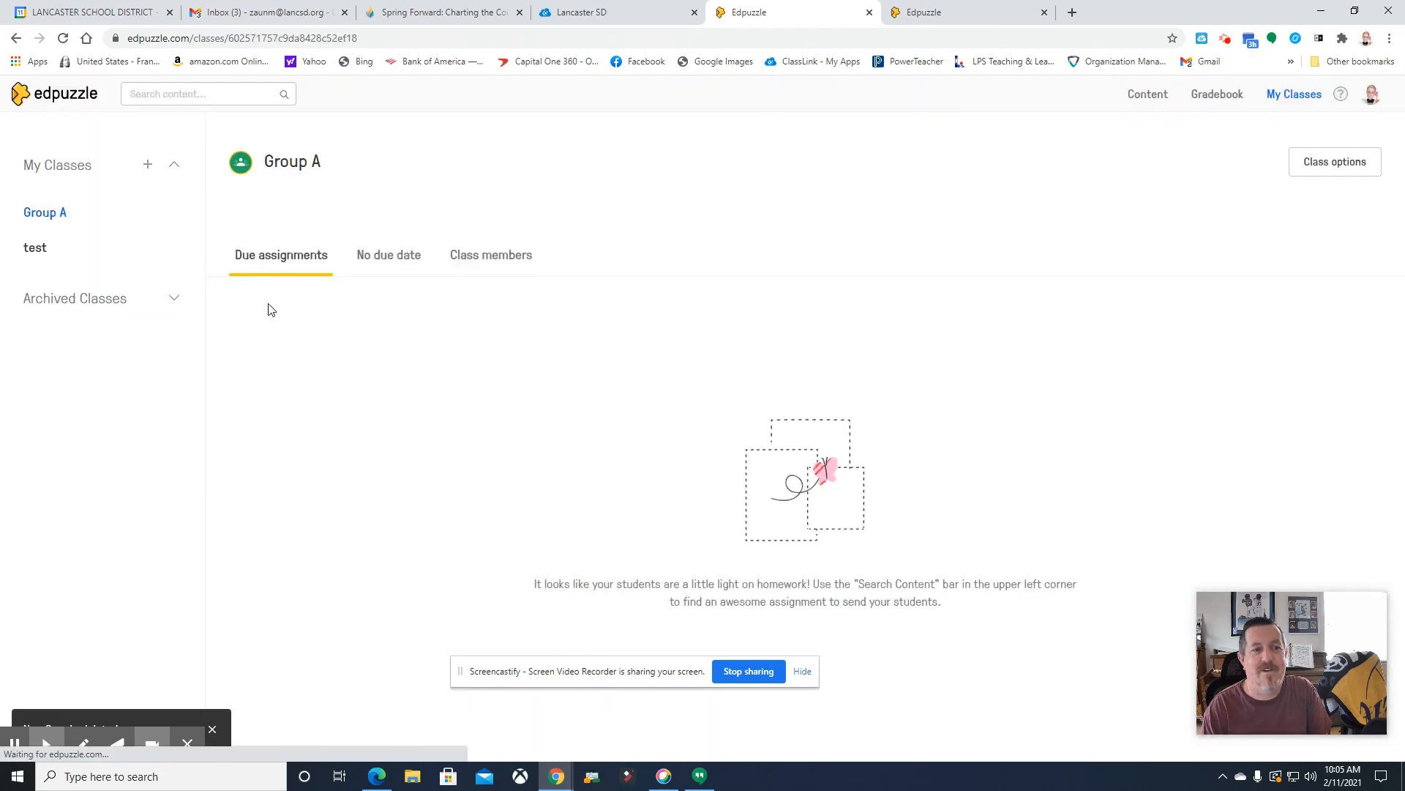
Check the archive and delete choices for the test class and review Group A's class options without changing them
click(175, 249)
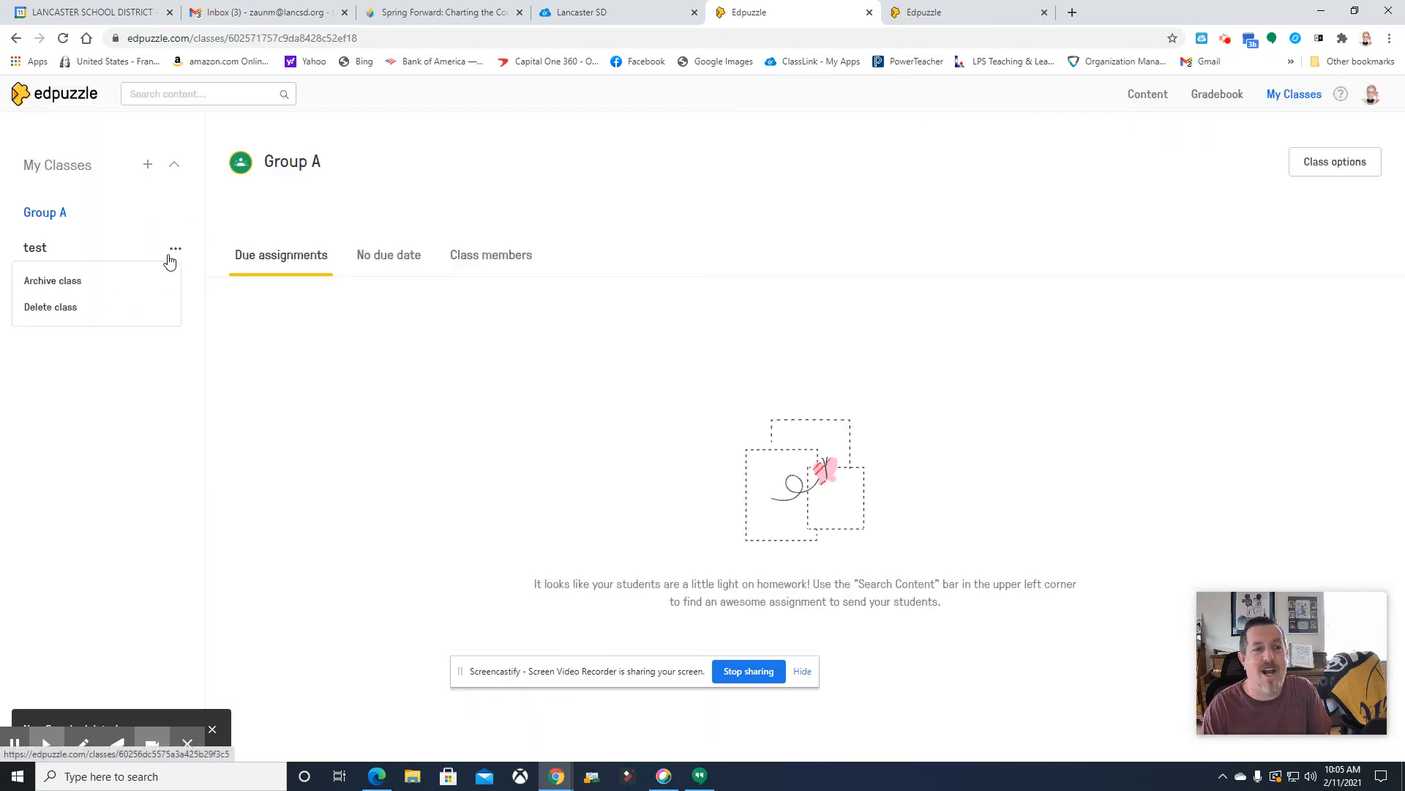
click(94, 285)
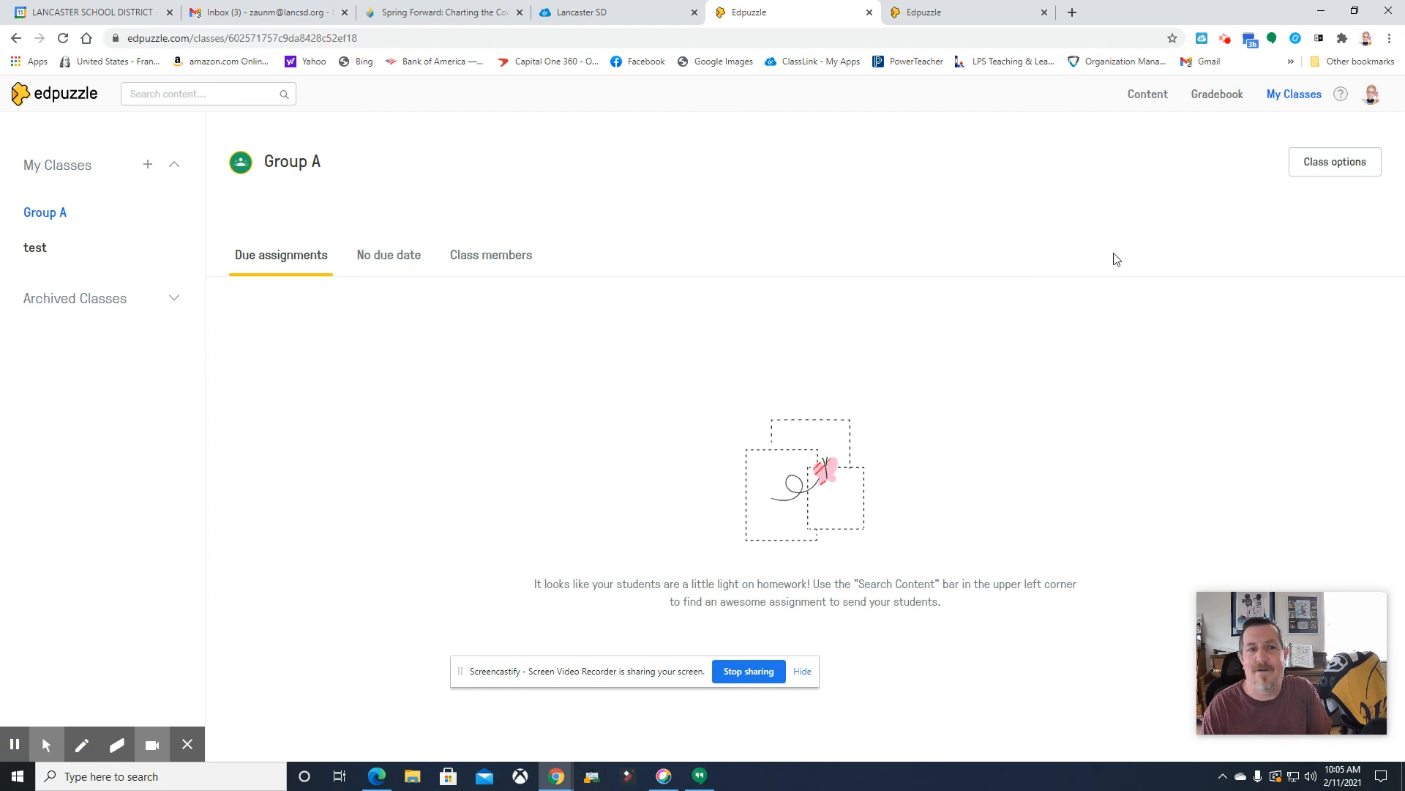
click(1307, 166)
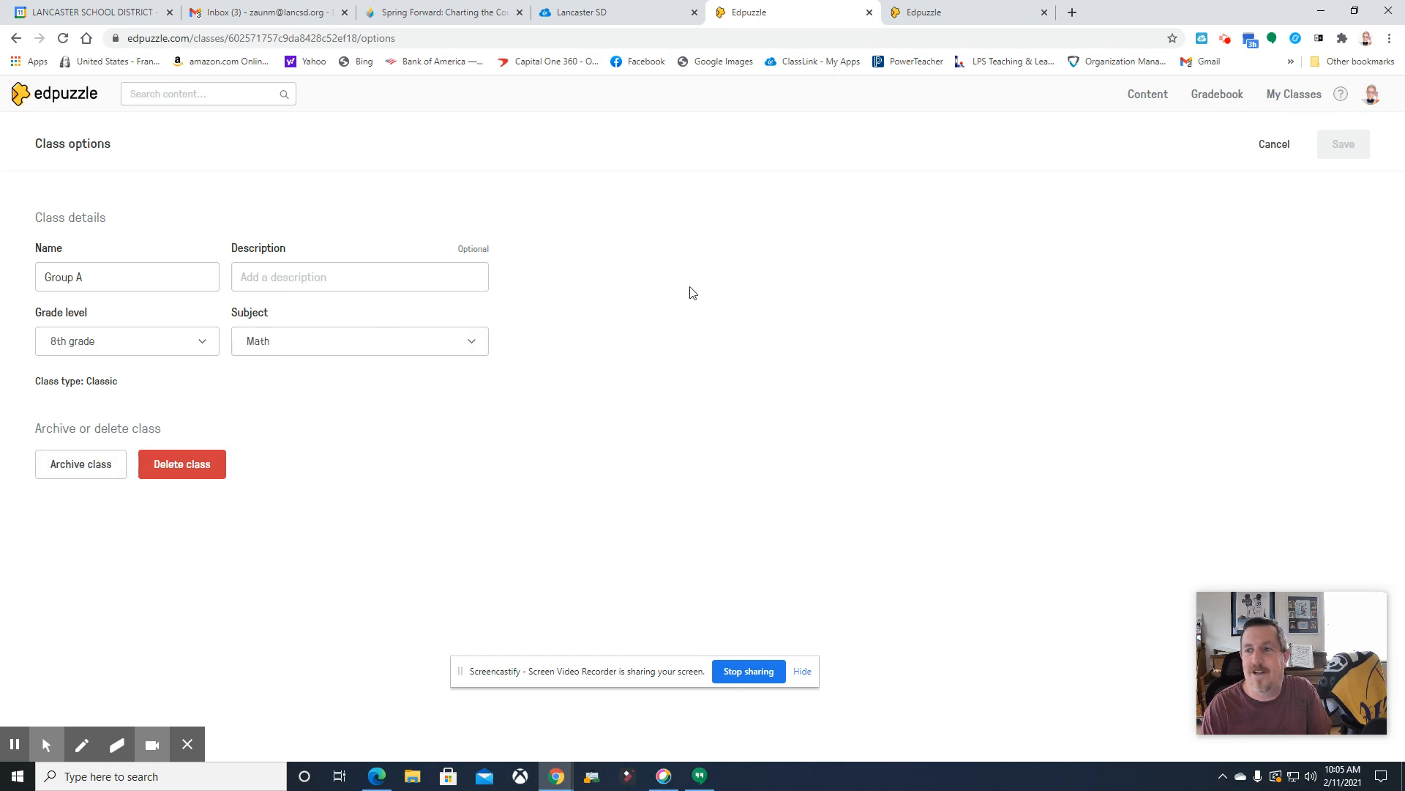
click(1278, 144)
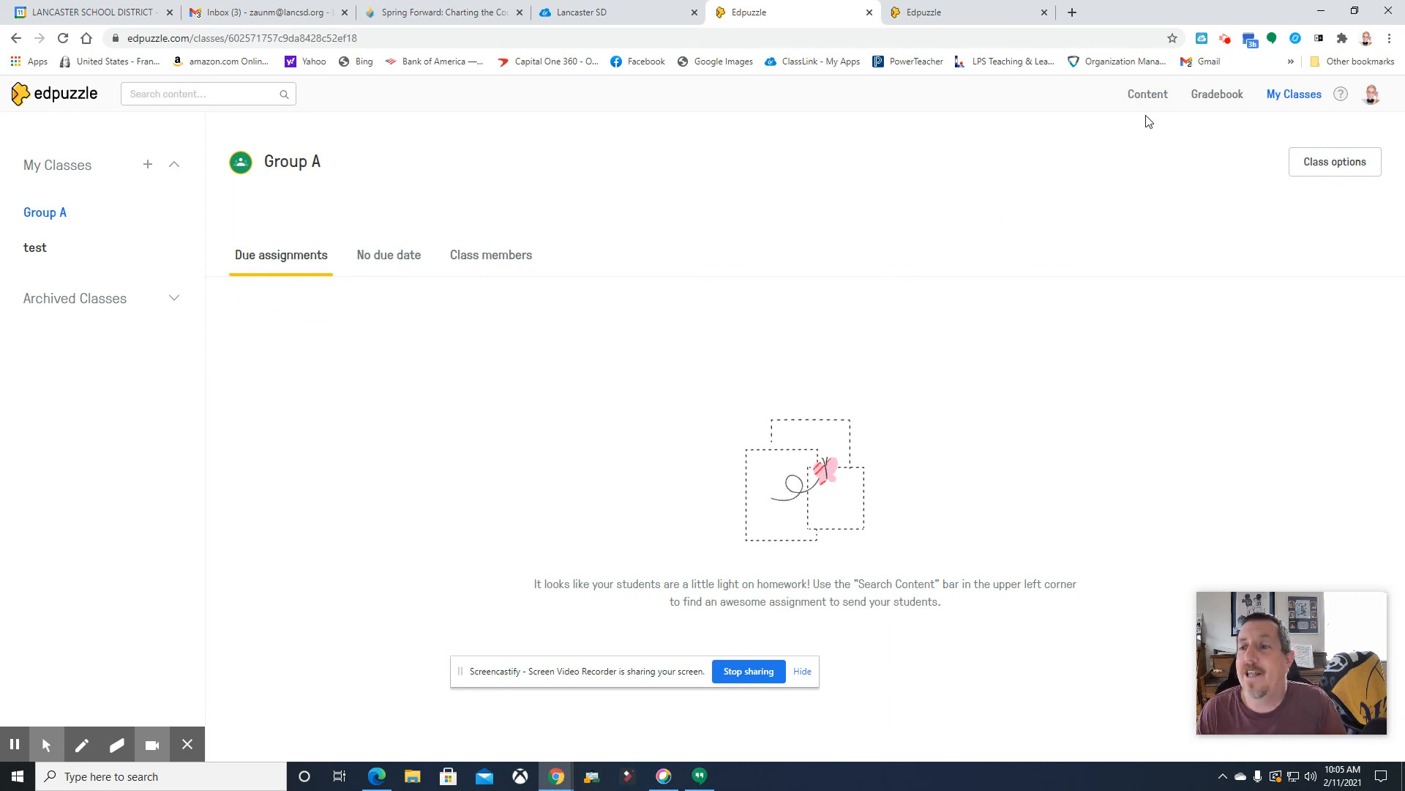
Return to the content area and open Edpuzzle's Curriculum
click(1146, 95)
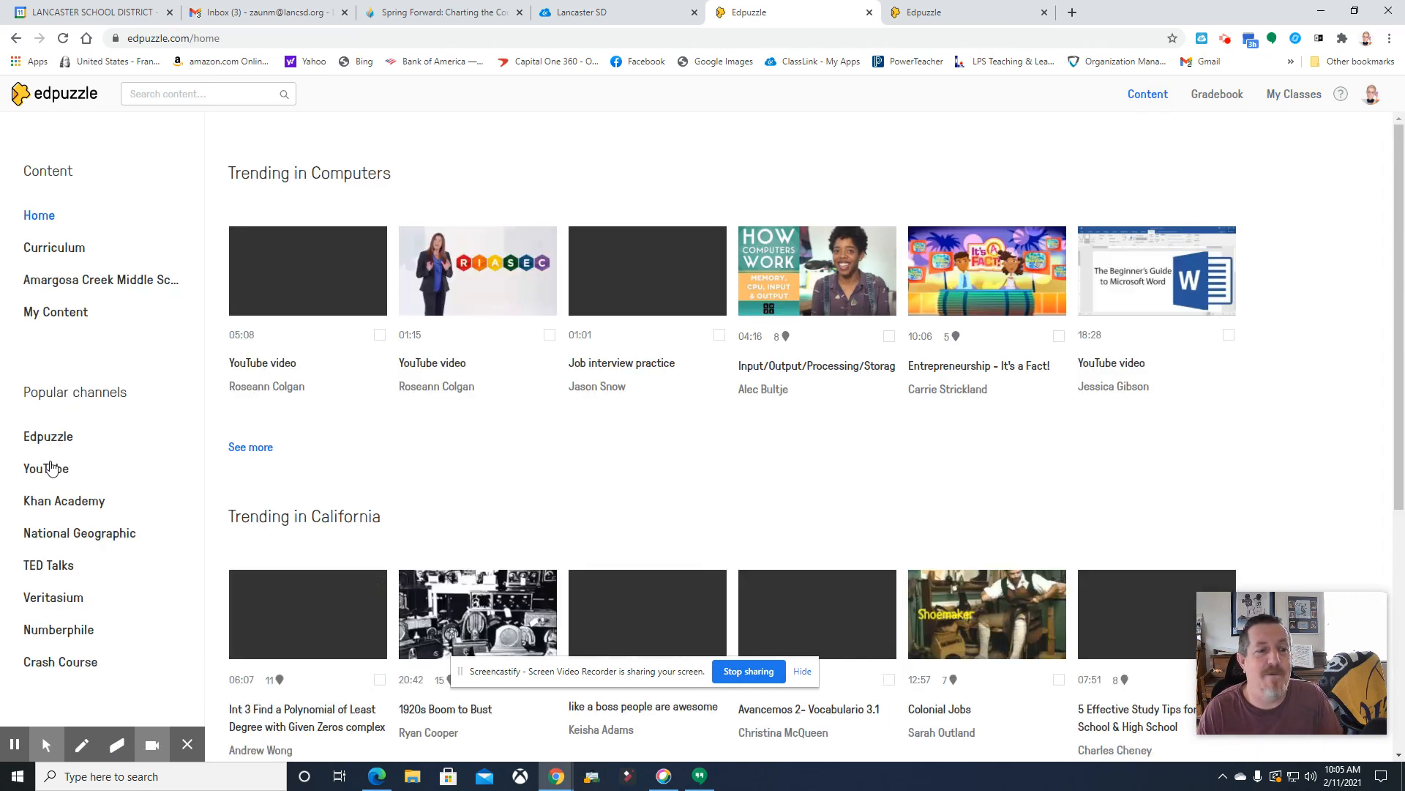
click(57, 249)
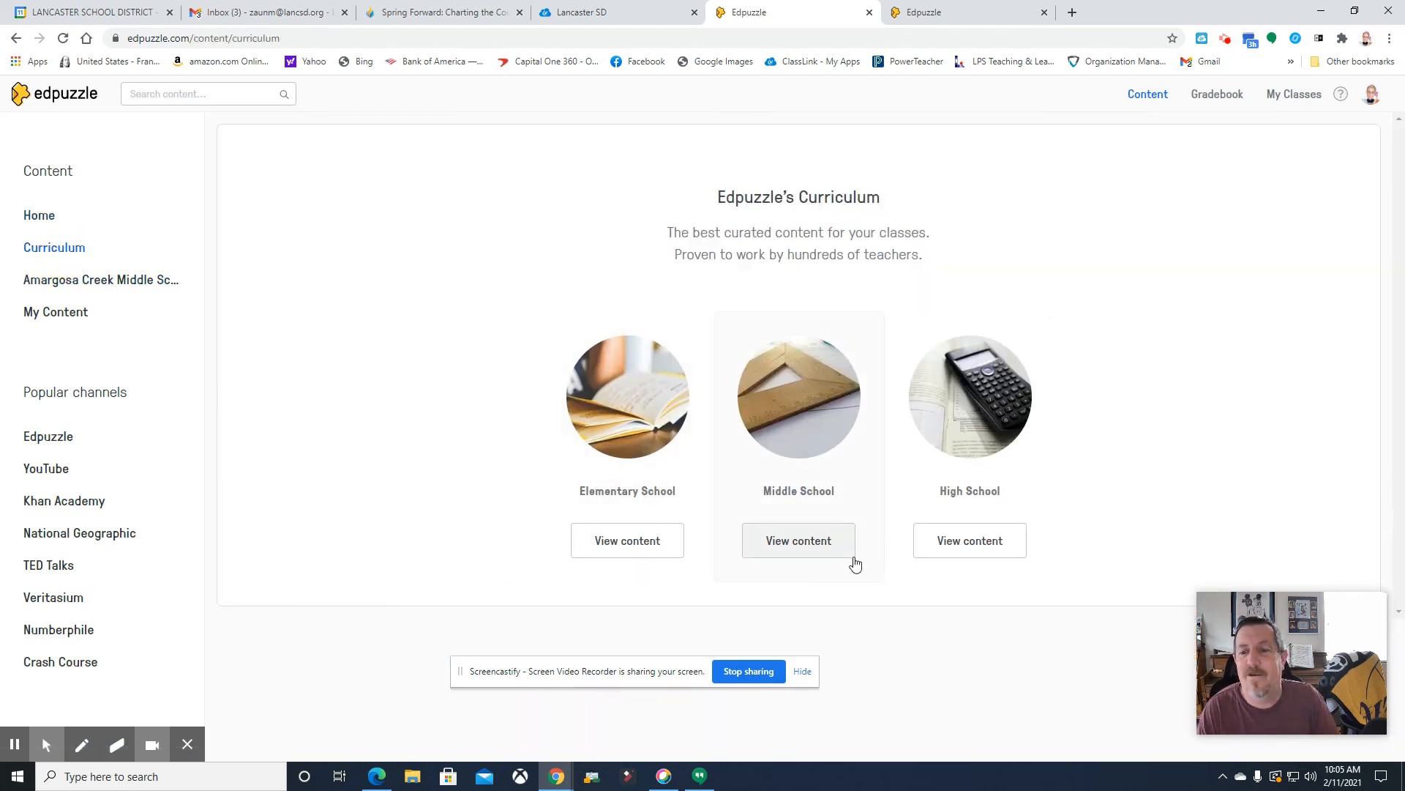